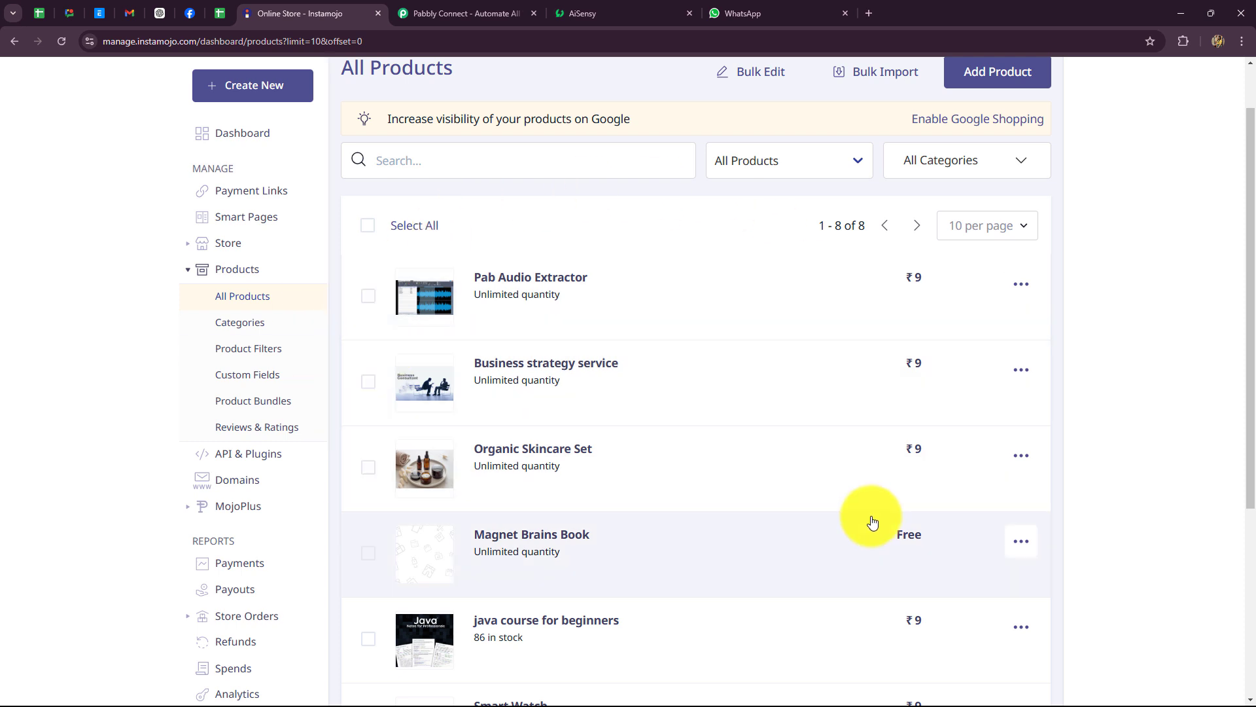
# Step: Dismiss the Diwali offer popup in Pabbly and review AiSensy's approved template messages
pyautogui.scroll(-5, 658, 513)
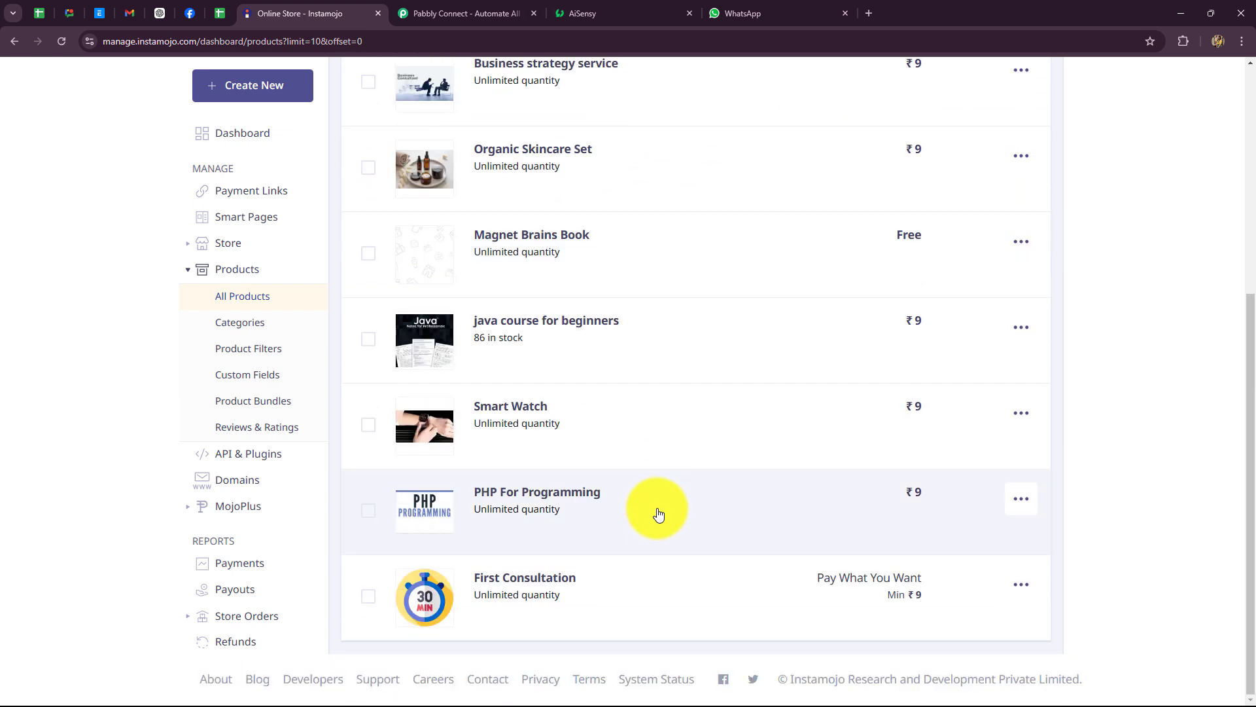
pyautogui.scroll(4, 675, 332)
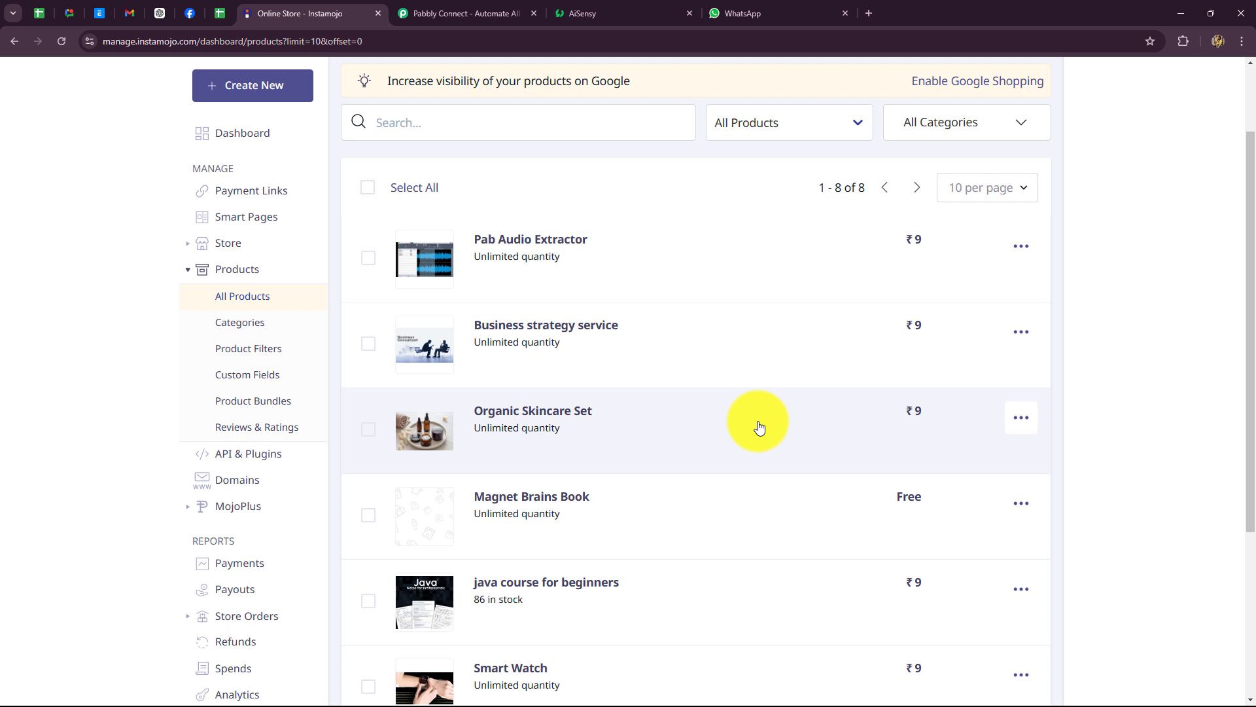
pyautogui.click(493, 11)
pyautogui.click(860, 184)
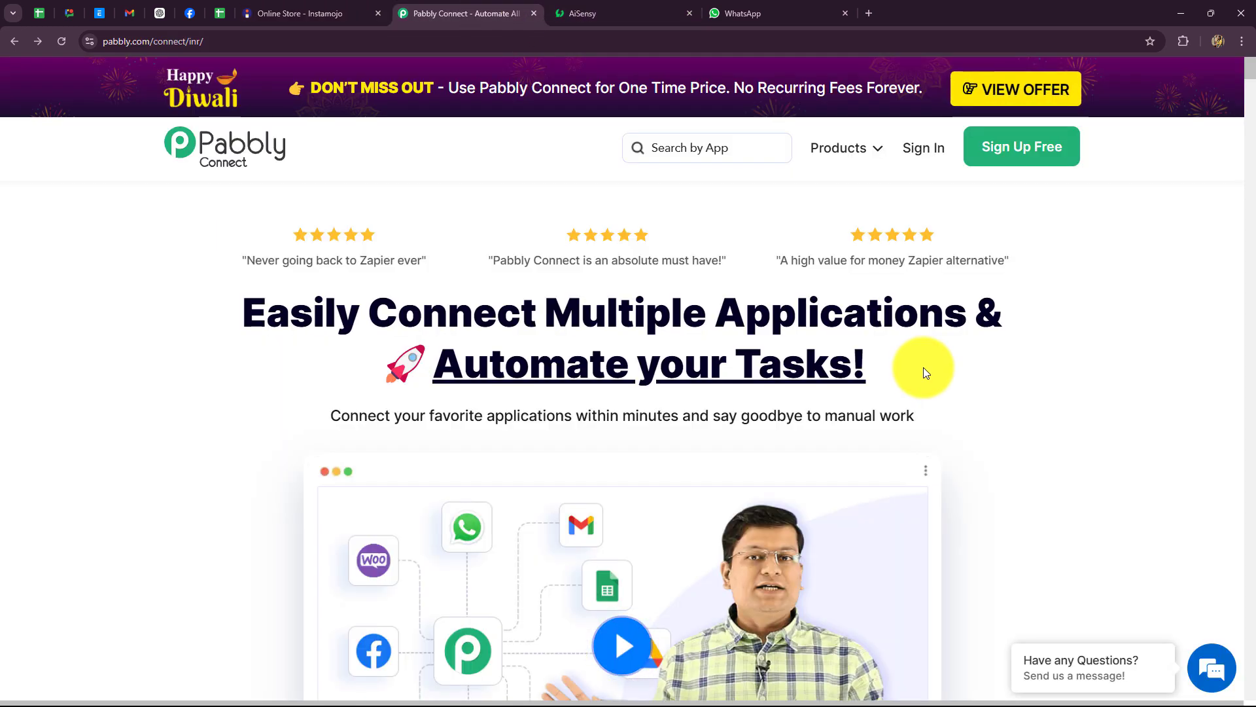
pyautogui.click(336, 14)
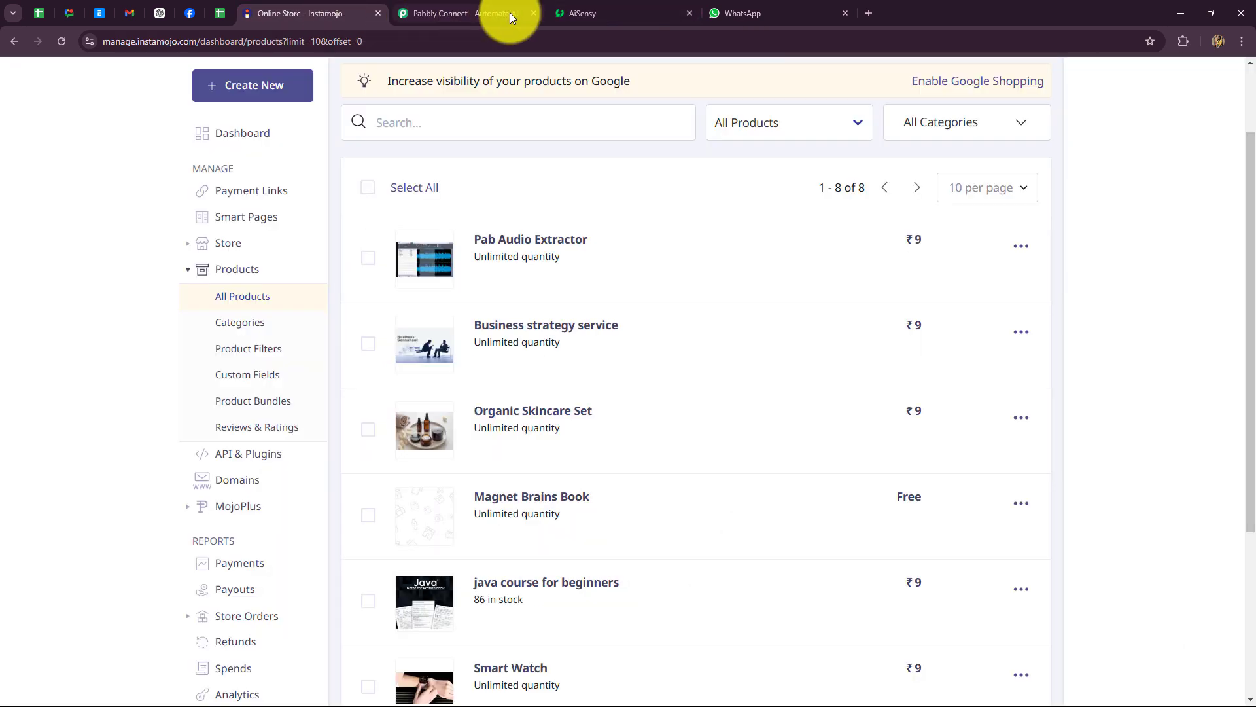
pyautogui.click(564, 14)
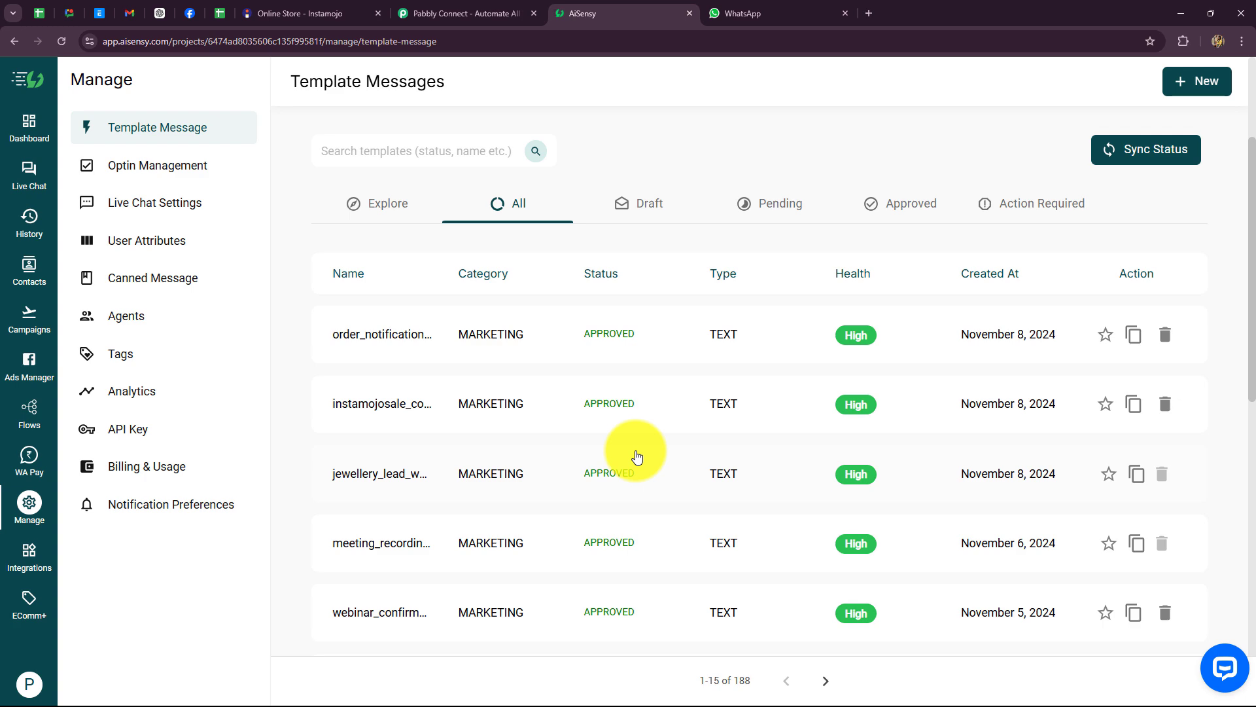
# Step: Return to the Pabbly Connect home page and highlight its main headline
pyautogui.hotkey('ctrl', 'shift', 'Tab')
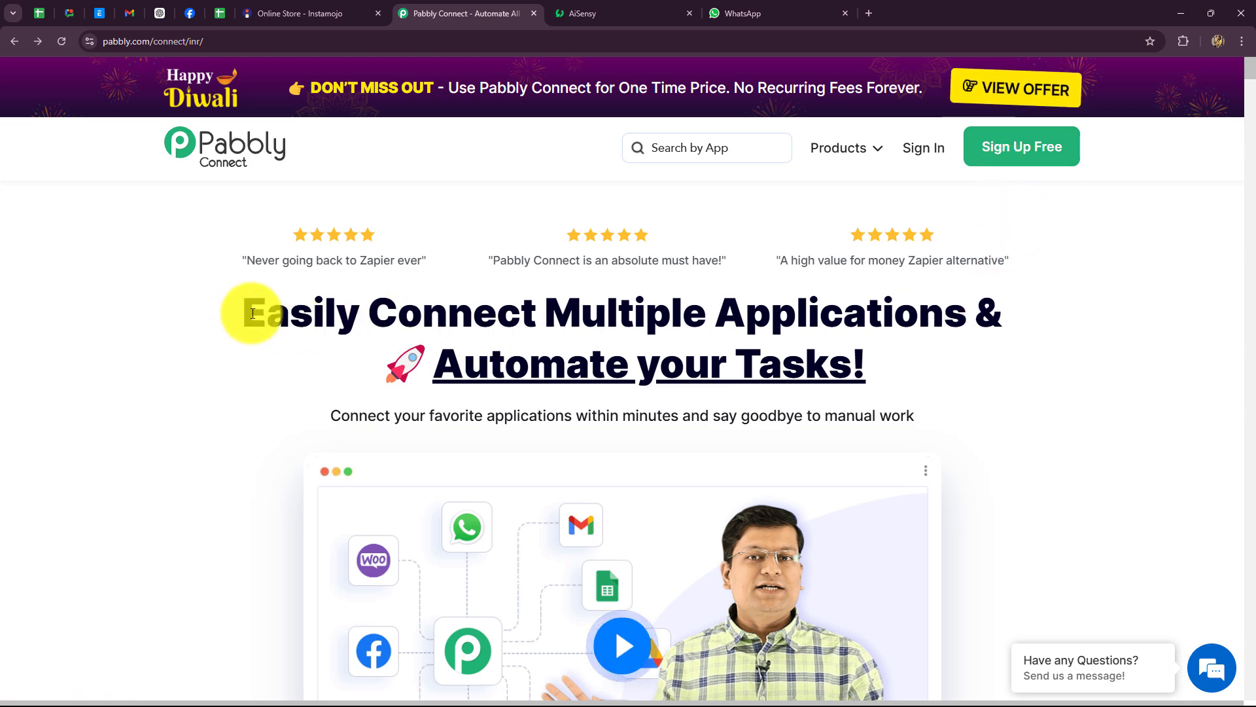
pyautogui.moveTo(227, 323); pyautogui.dragTo(1234, 440)
pyautogui.click(1123, 409)
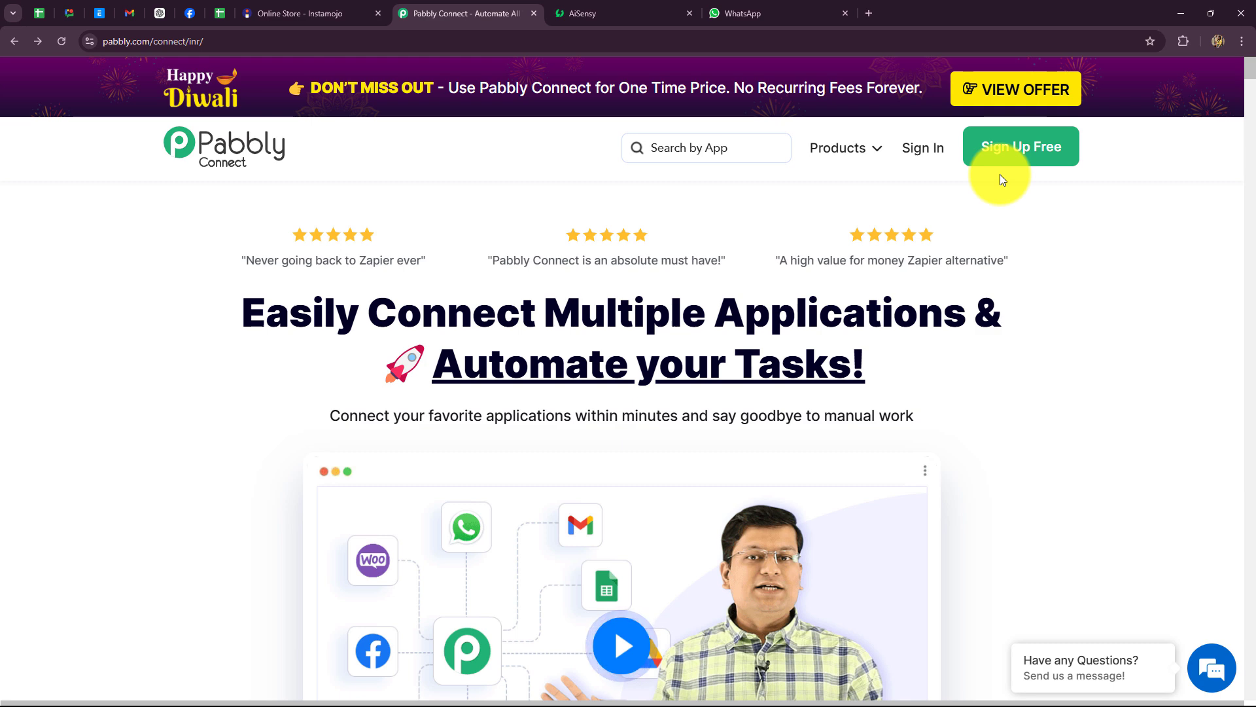
# Step: Sign in to Pabbly and open Pabbly Connect from the All Pabbly Apps list
pyautogui.click(929, 150)
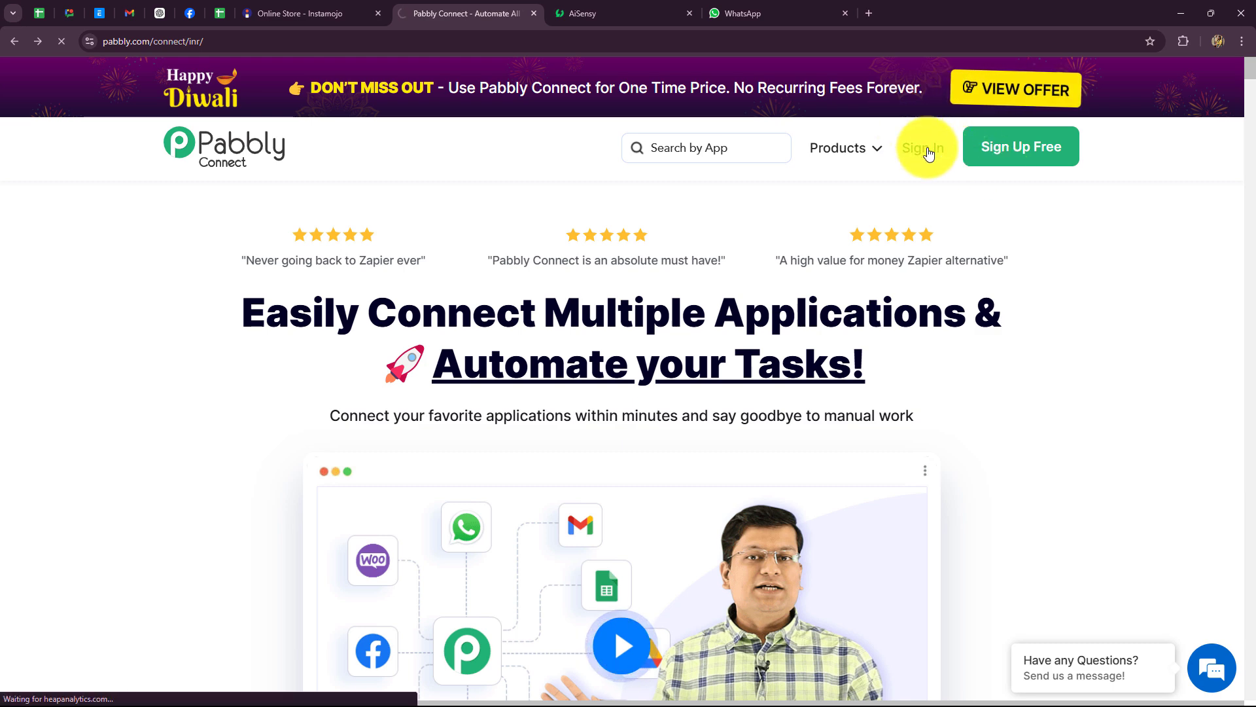
pyautogui.scroll(-2, 929, 314)
pyautogui.scroll(1, 932, 320)
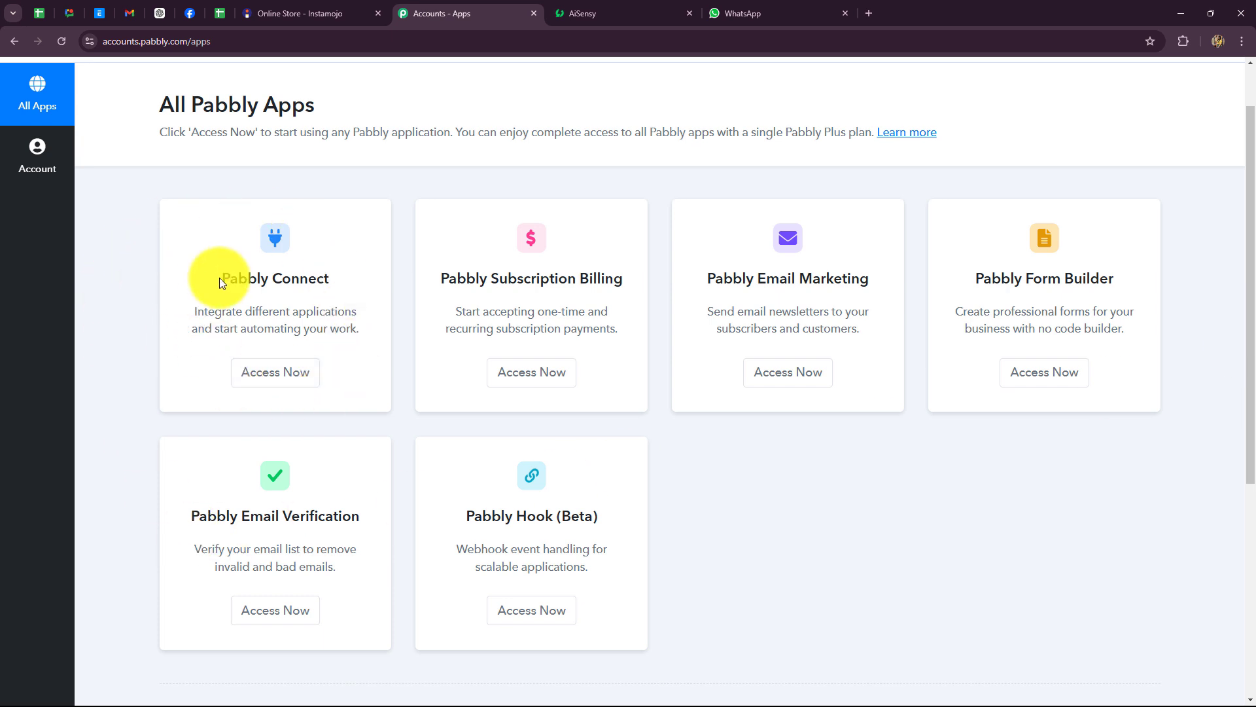
pyautogui.moveTo(220, 281); pyautogui.dragTo(324, 299)
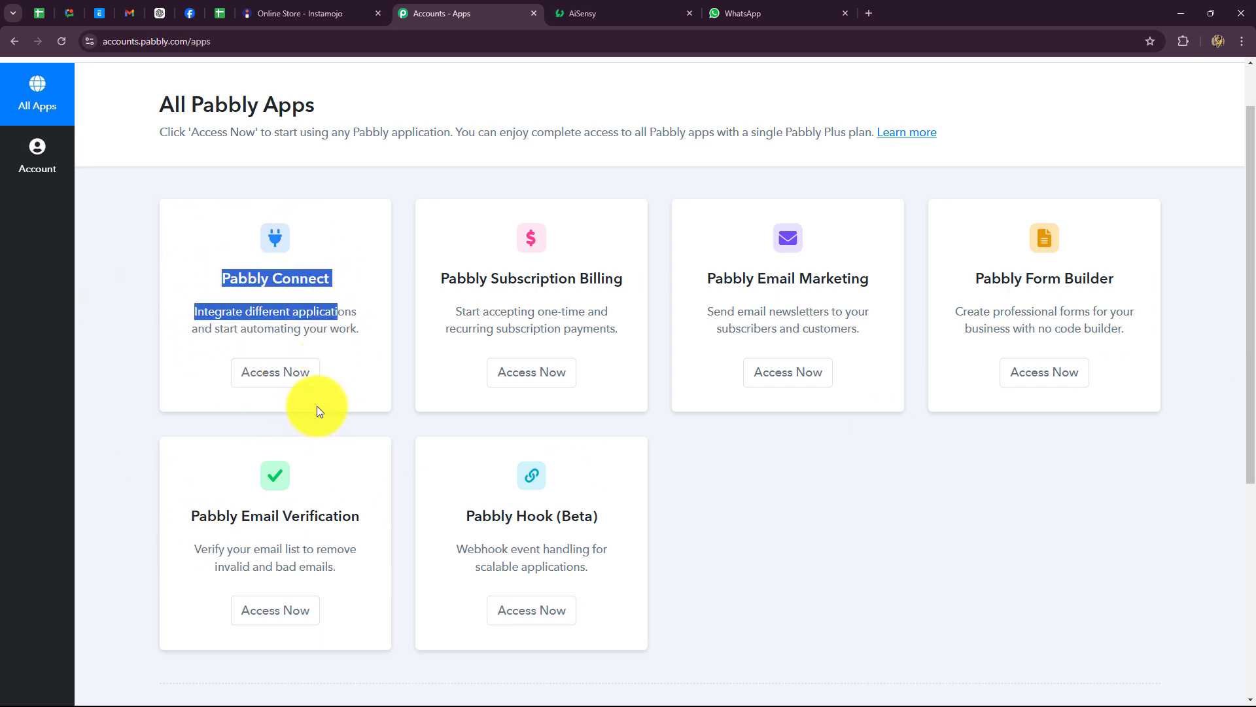
pyautogui.click(255, 372)
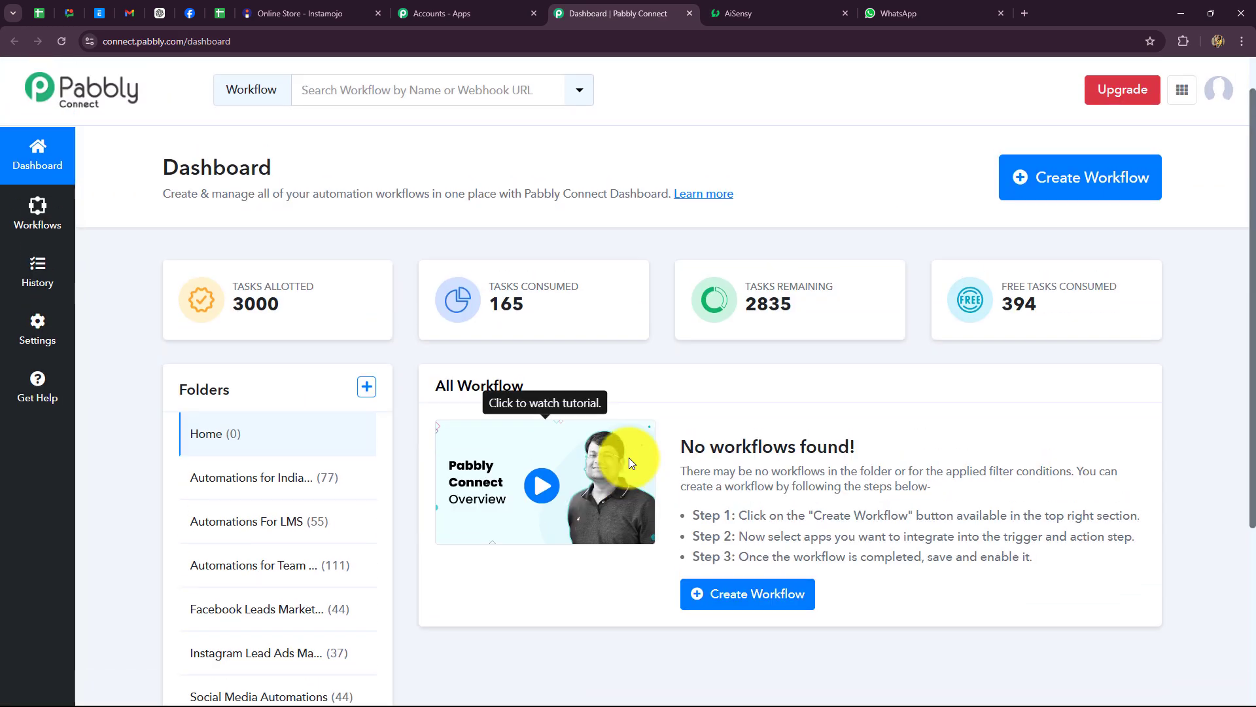
pyautogui.scroll(-4, 629, 462)
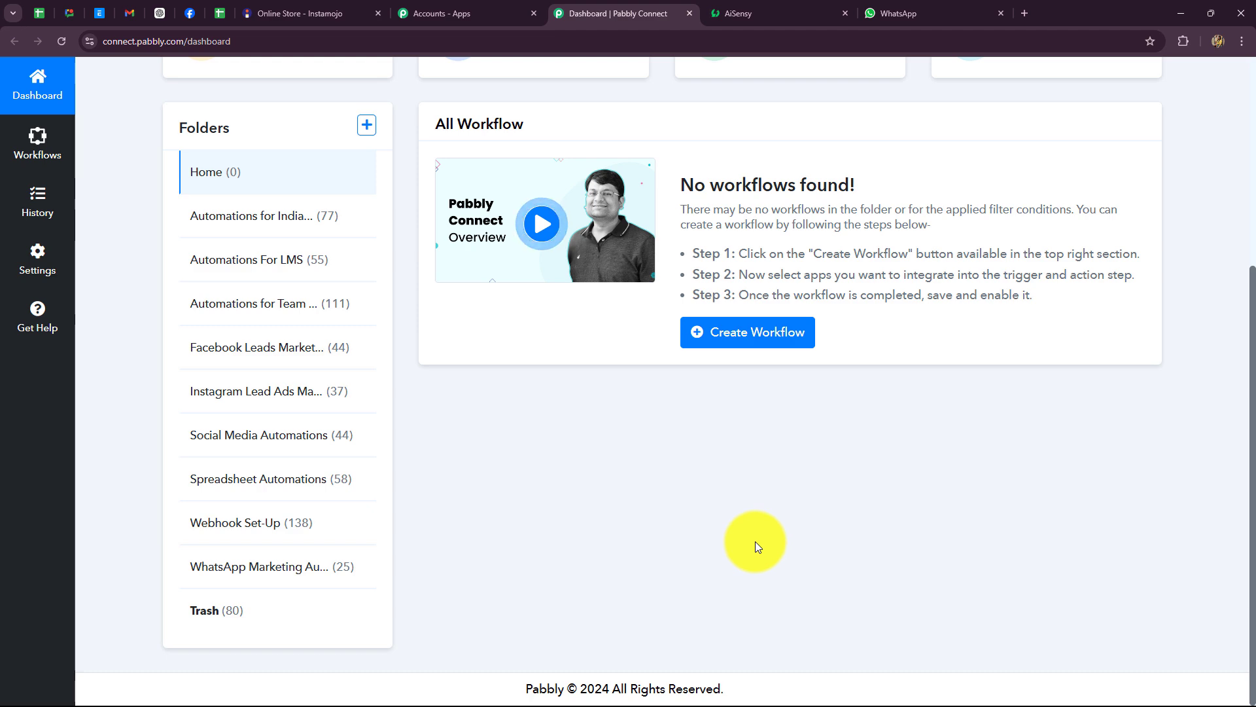
pyautogui.scroll(5, 755, 540)
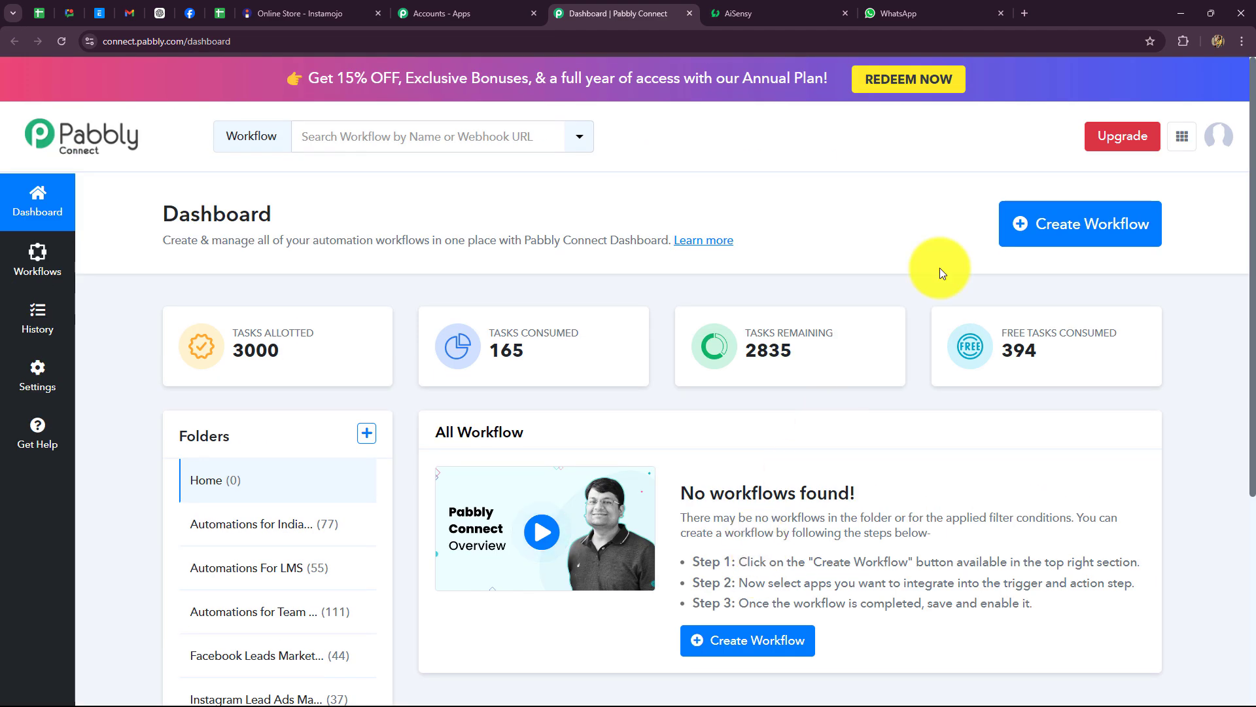
# Step: Create a workflow named 'Send & Get WhatsApp Message on Successful Instamojo Payment' in WhatsApp Marketing Automations
pyautogui.click(1035, 229)
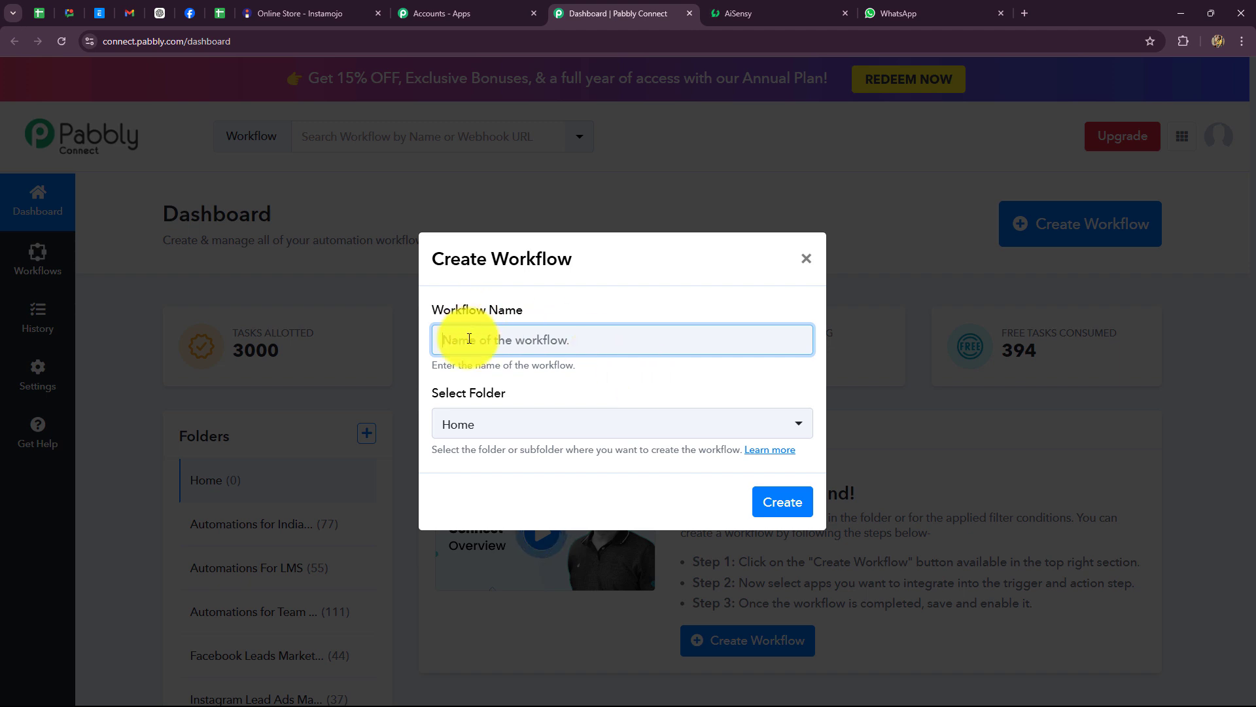
pyautogui.hotkey('ctrl', 'v')
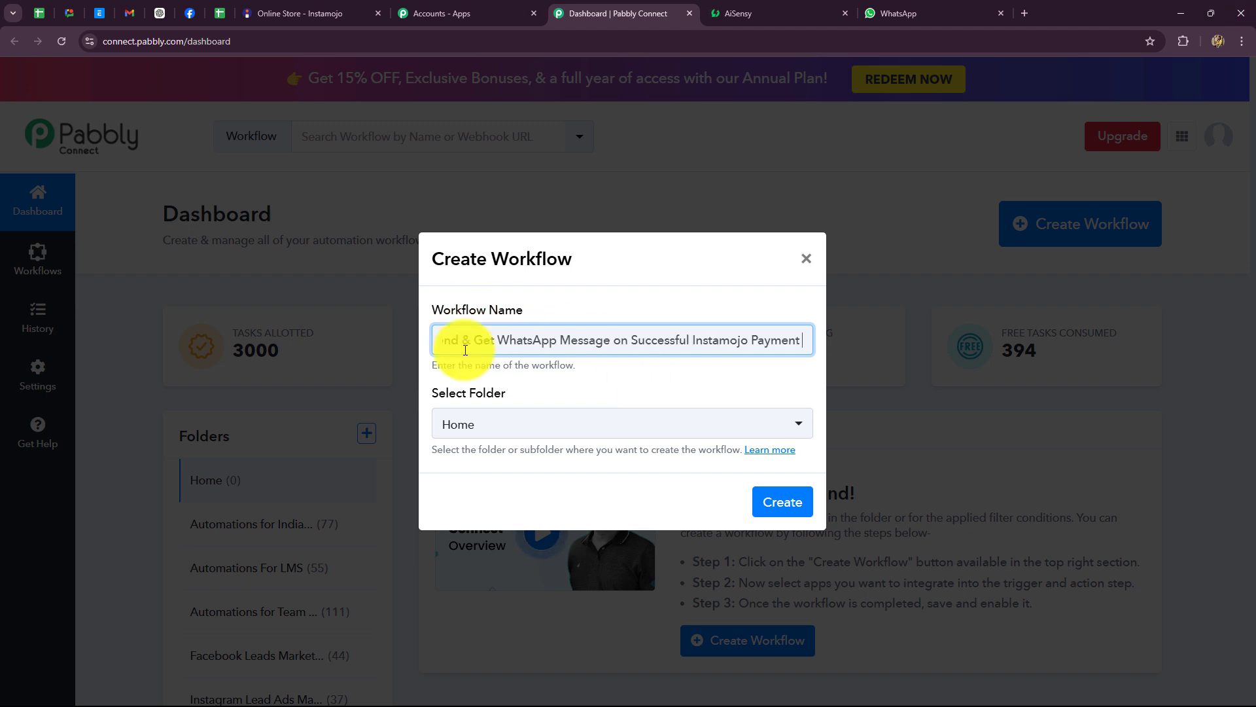
pyautogui.click(641, 377)
pyautogui.click(615, 424)
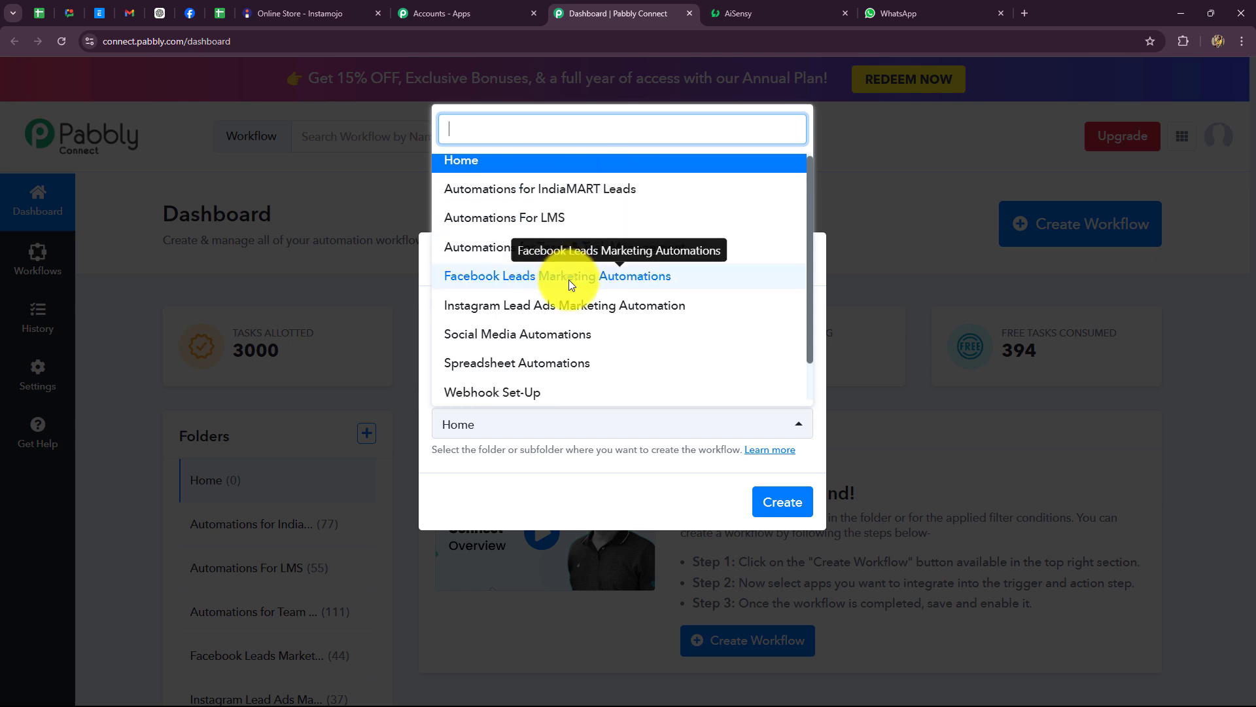
pyautogui.scroll(-1, 567, 307)
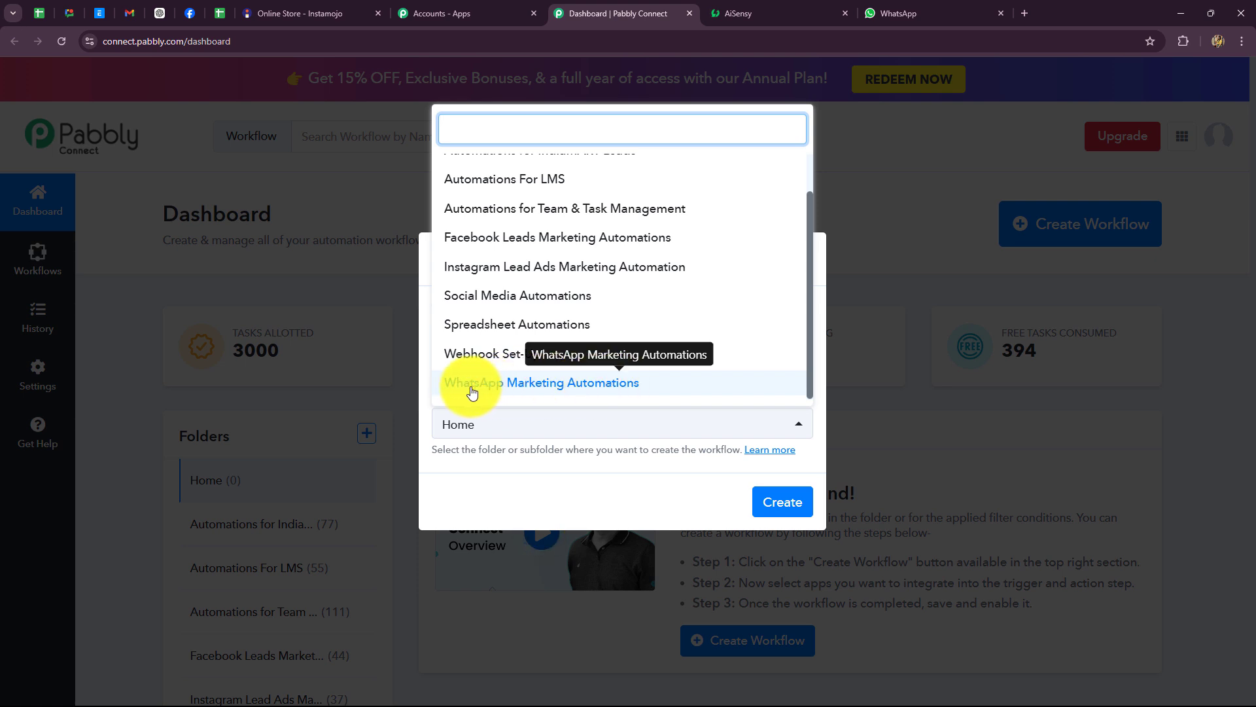
pyautogui.click(533, 386)
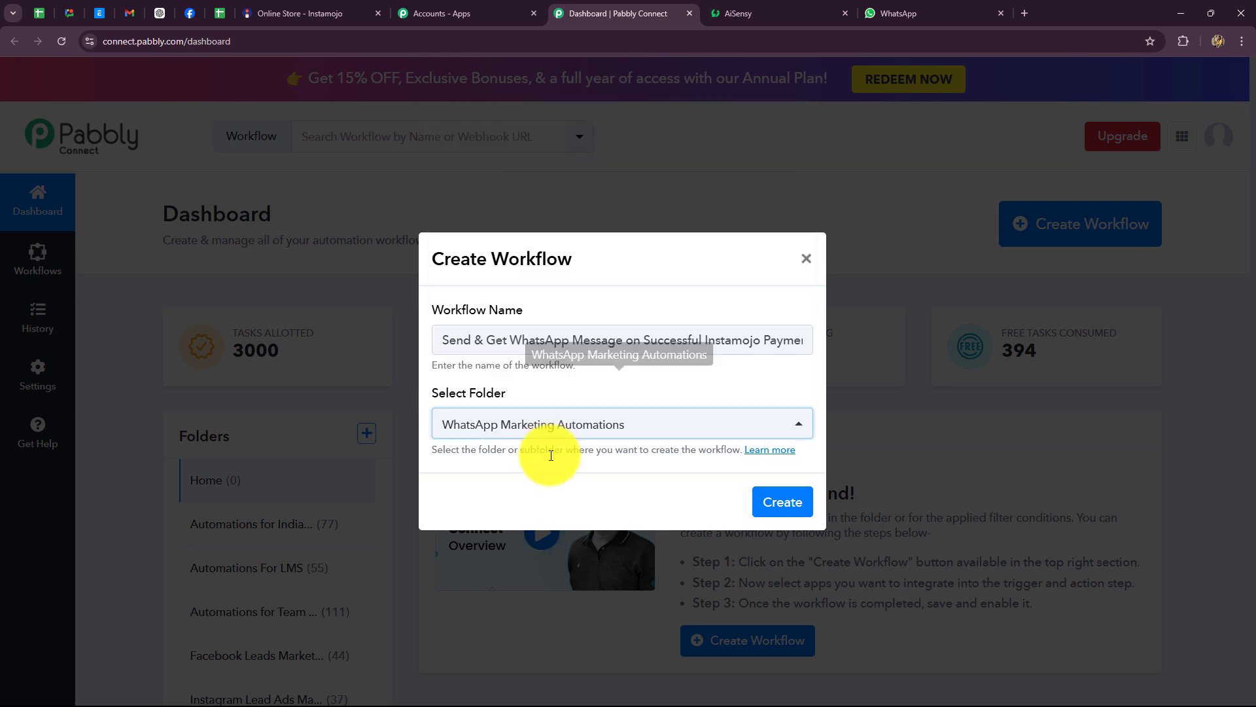
pyautogui.click(784, 503)
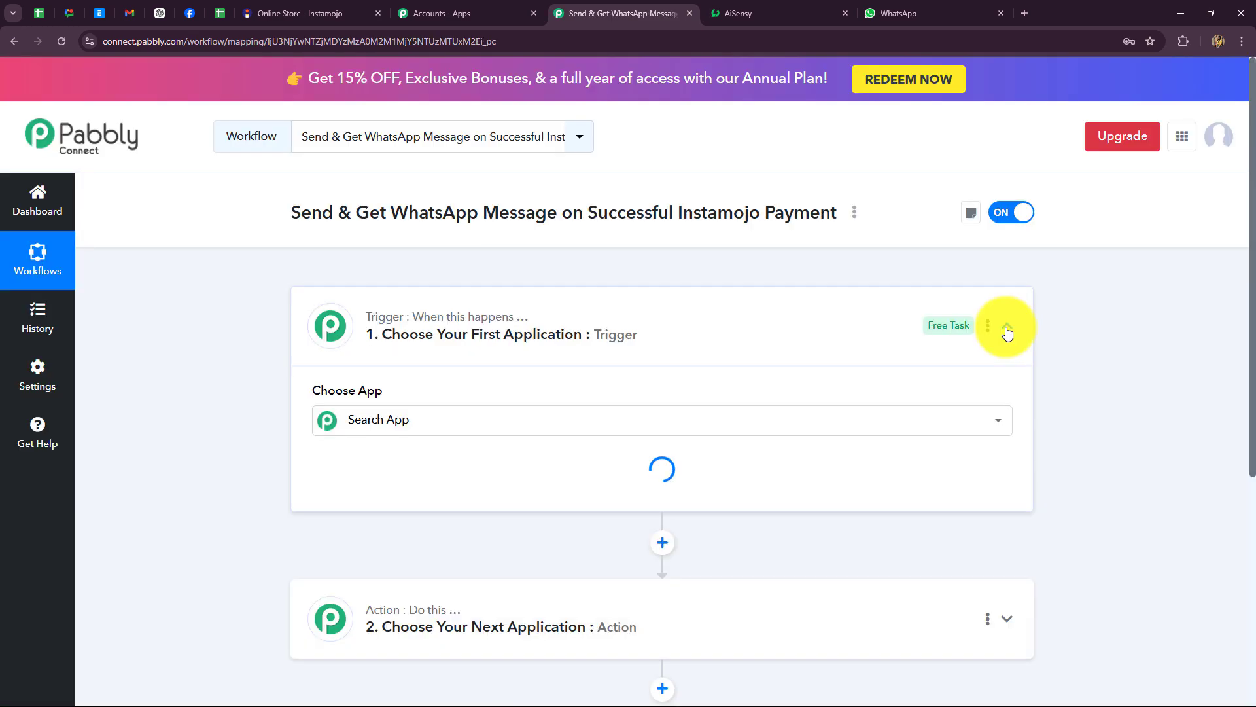
# Step: Collapse the trigger card, glance at the Instamojo products tab, and return to the workflow
pyautogui.click(1006, 327)
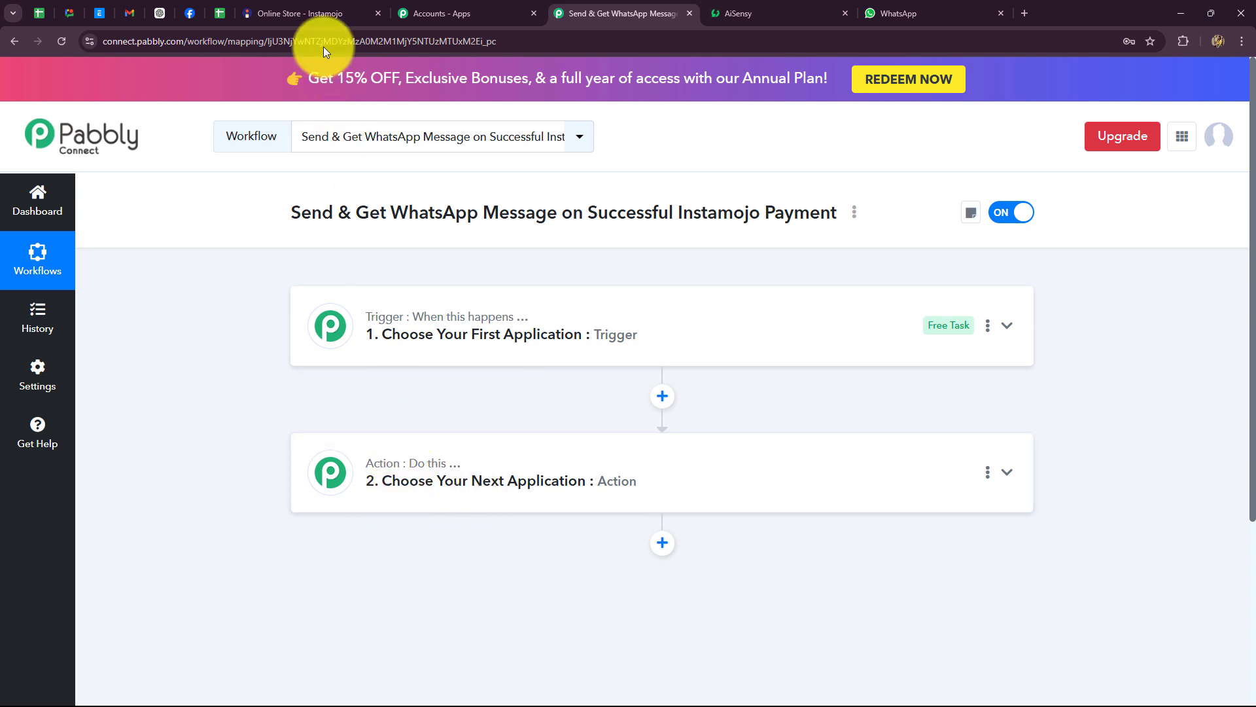
pyautogui.click(301, 13)
pyautogui.click(588, 13)
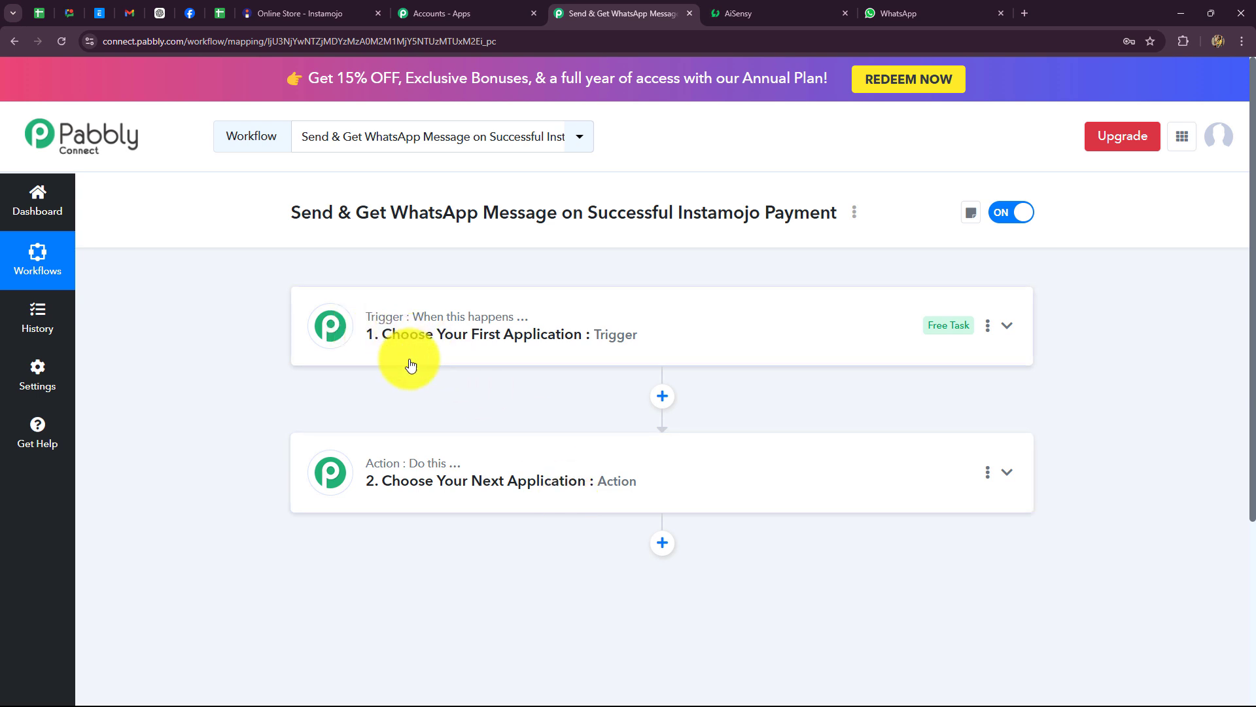
# Step: Set the trigger app to Instamojo V1, found by searching 'Inst', with the New Sale event
pyautogui.click(419, 337)
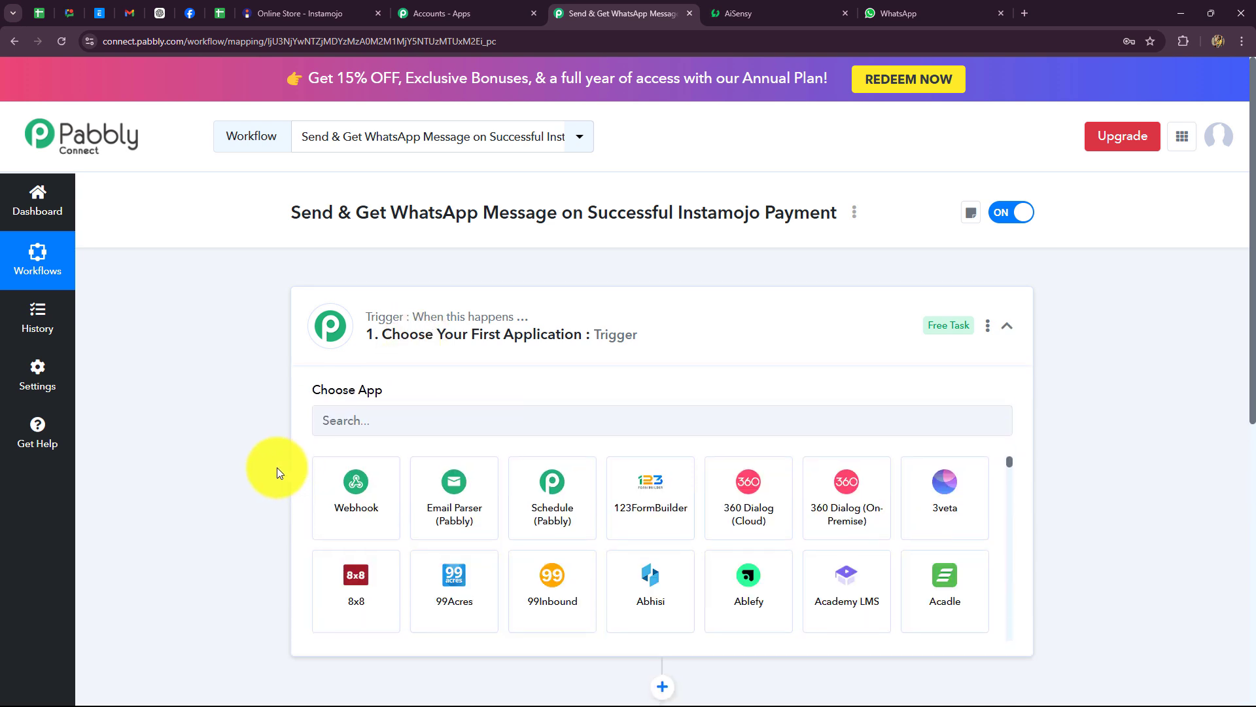
pyautogui.scroll(-2, 277, 462)
pyautogui.click(335, 298)
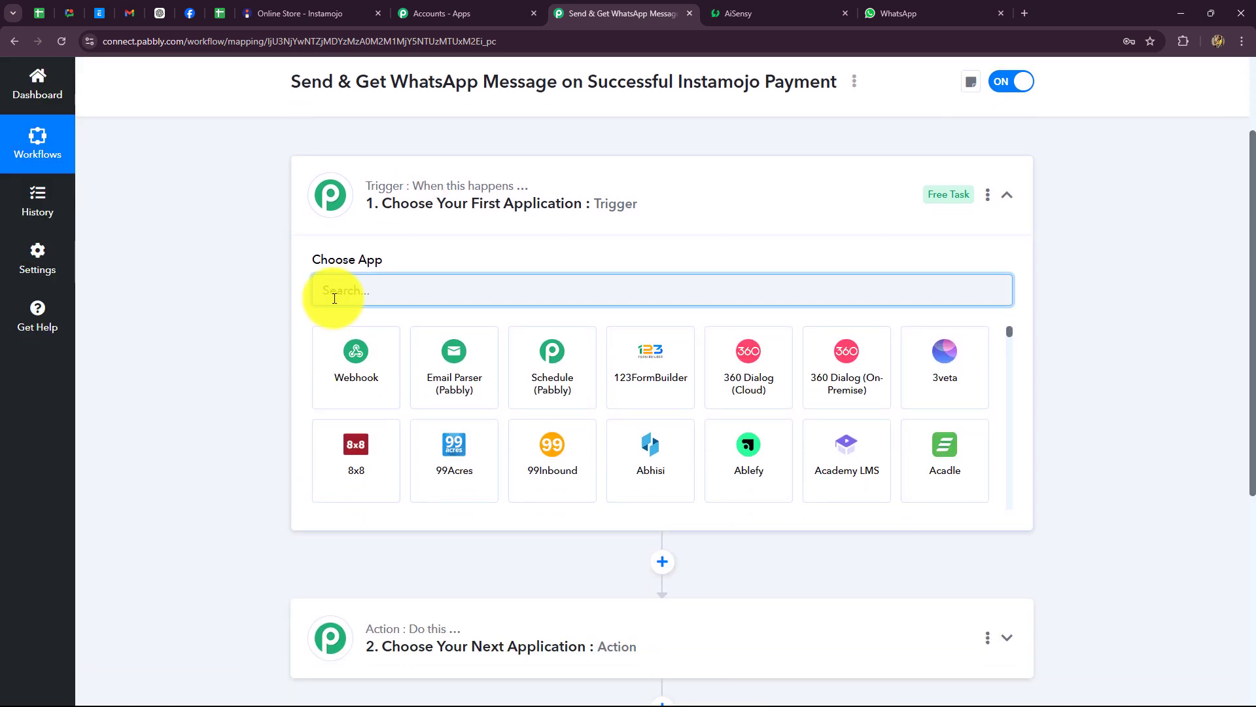
pyautogui.write('Inst')
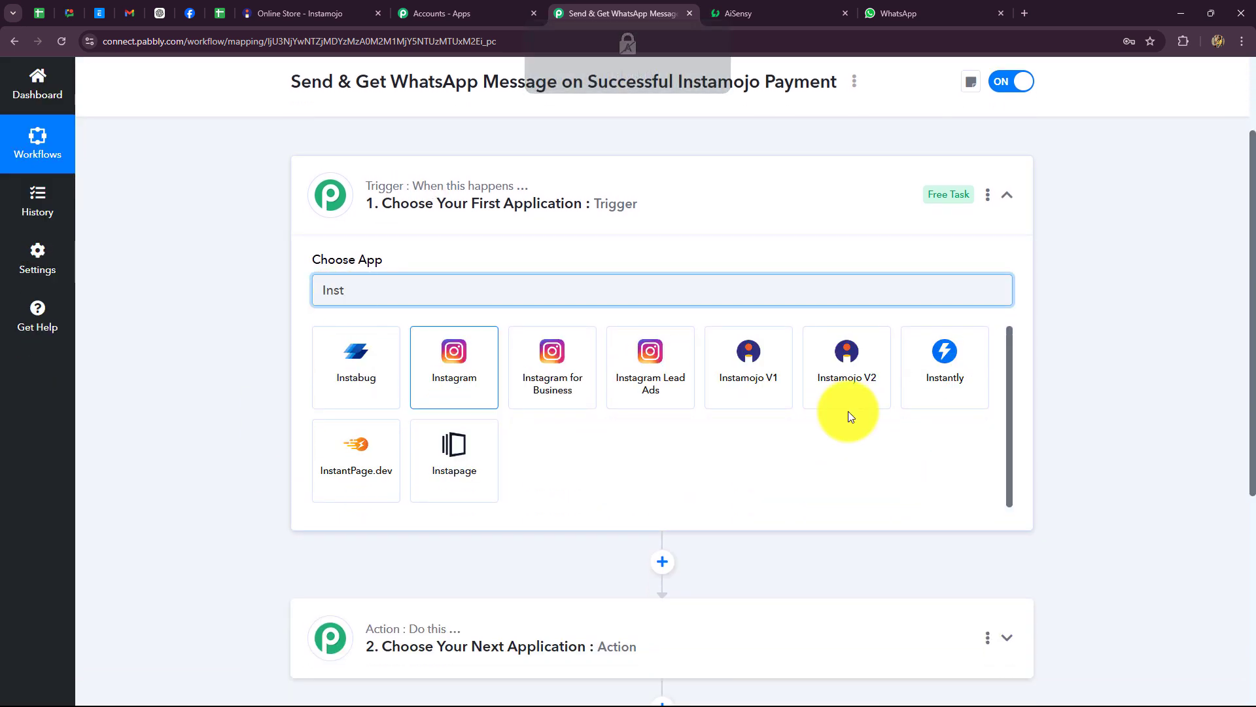
pyautogui.click(755, 395)
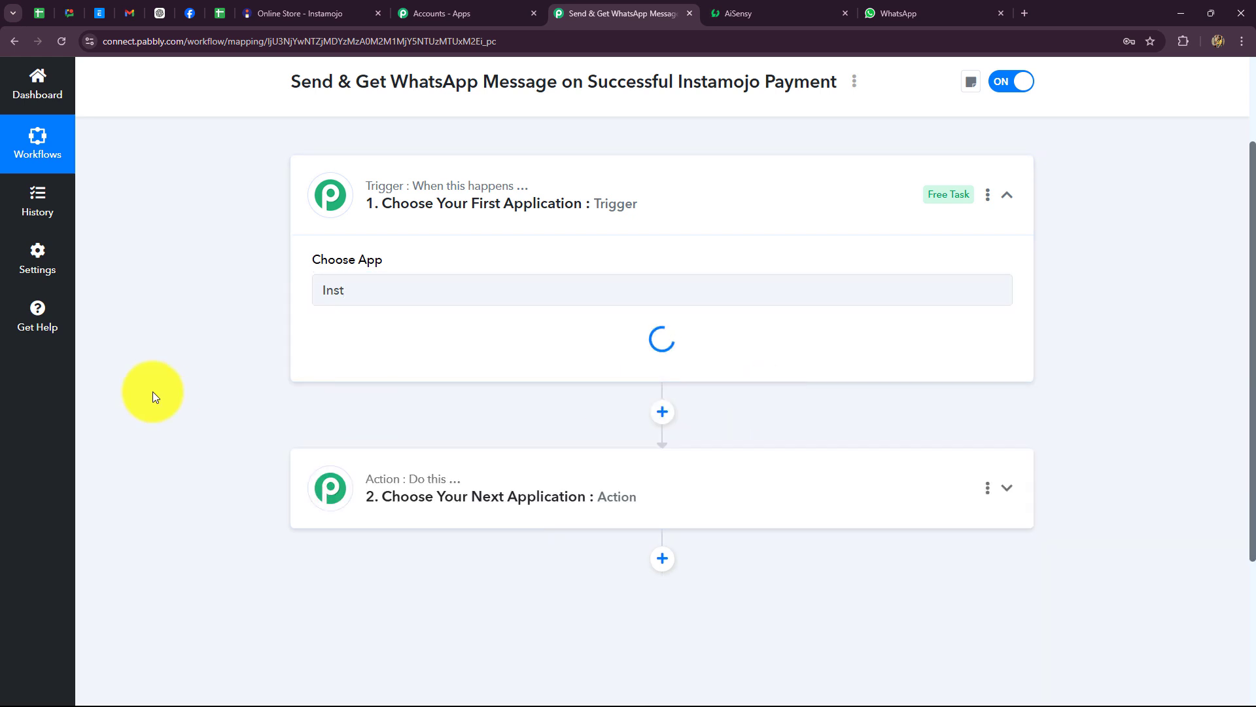
pyautogui.click(364, 357)
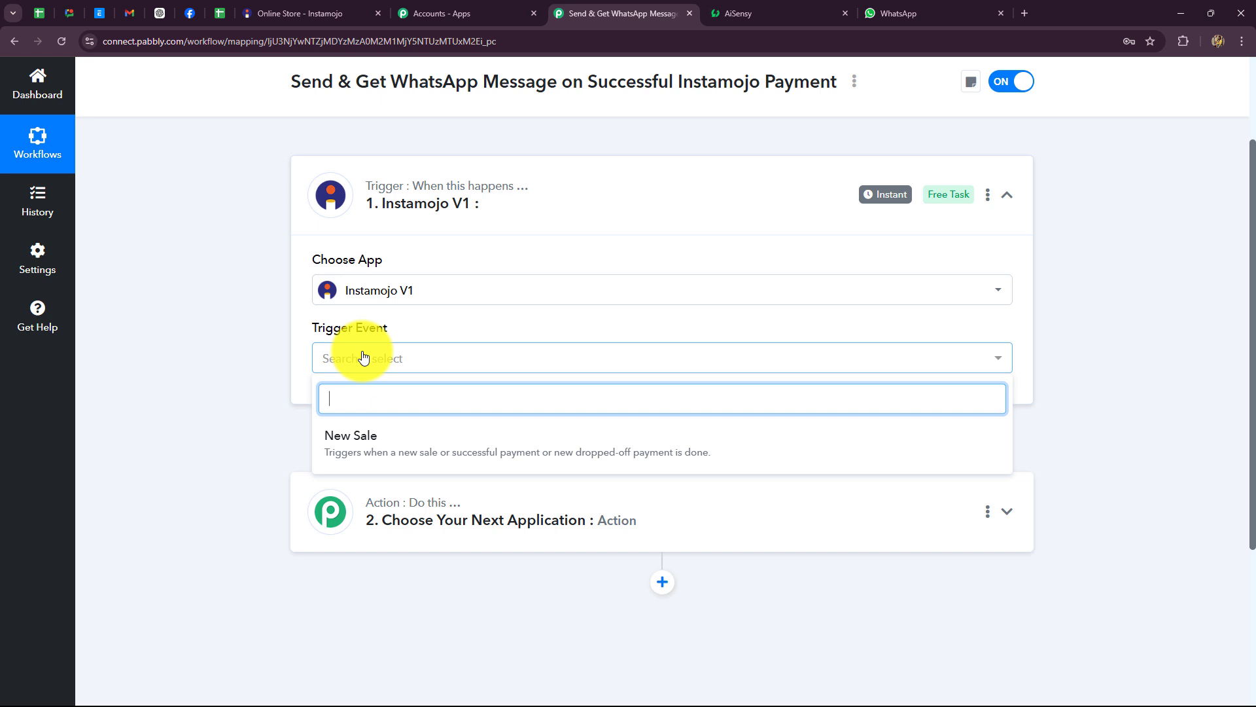
pyautogui.click(358, 436)
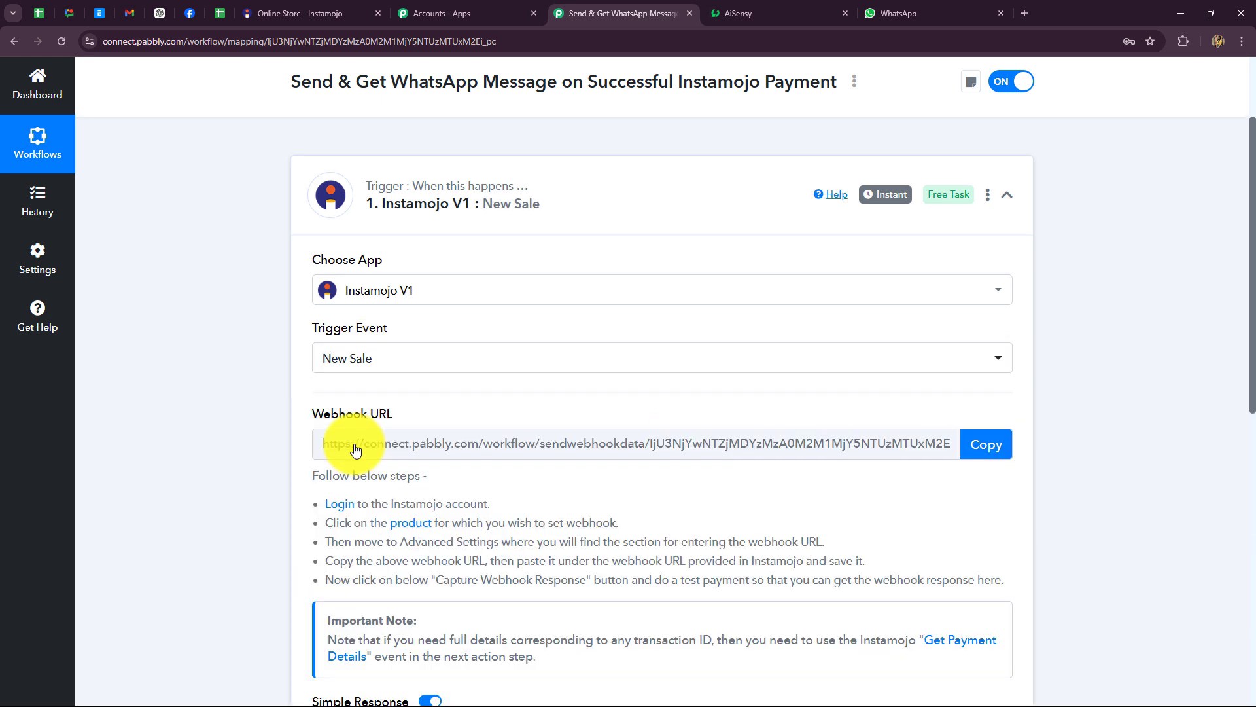
# Step: Review the webhook setup instructions and copy the New Sale trigger's webhook URL
pyautogui.scroll(-4, 355, 442)
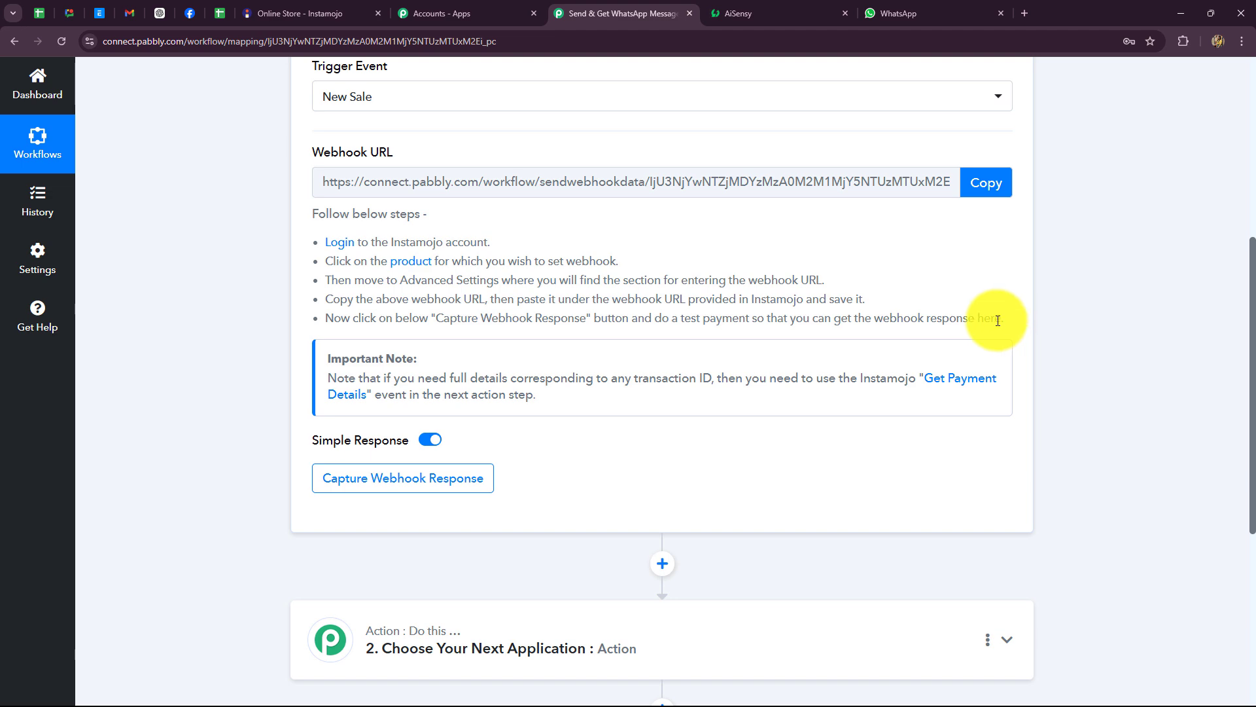
pyautogui.scroll(1, 1007, 321)
pyautogui.moveTo(1002, 384); pyautogui.dragTo(314, 309)
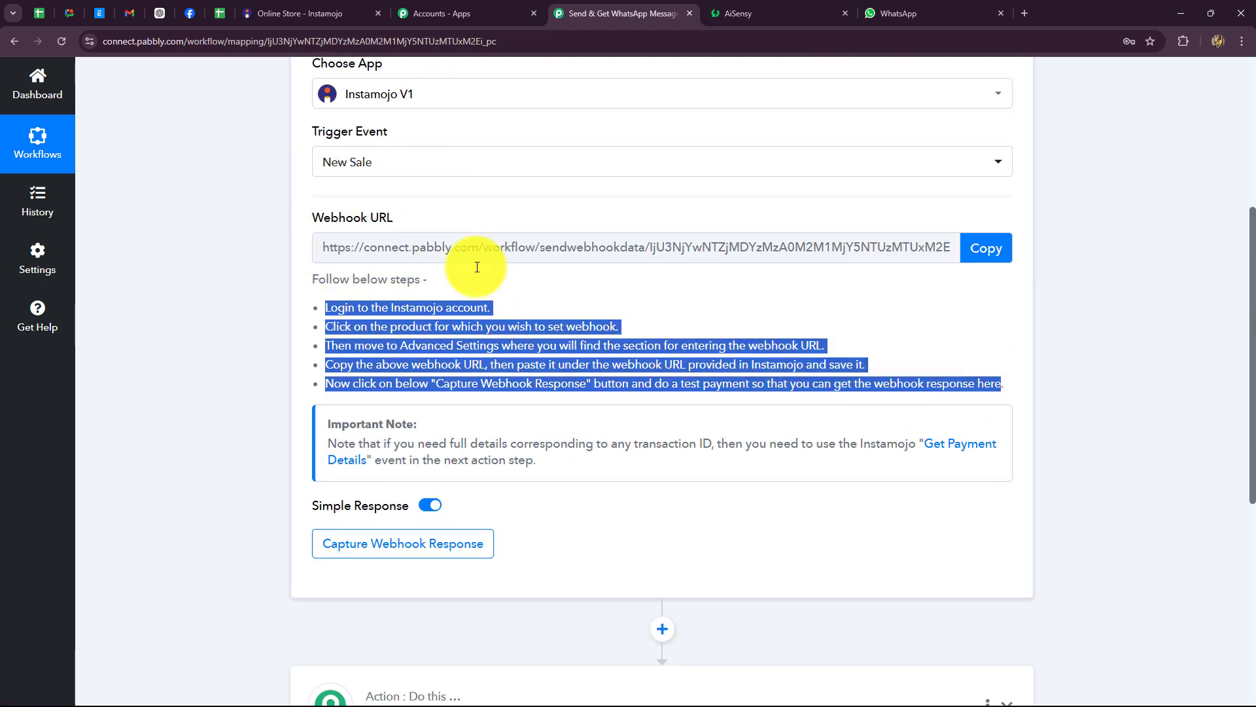
pyautogui.click(317, 15)
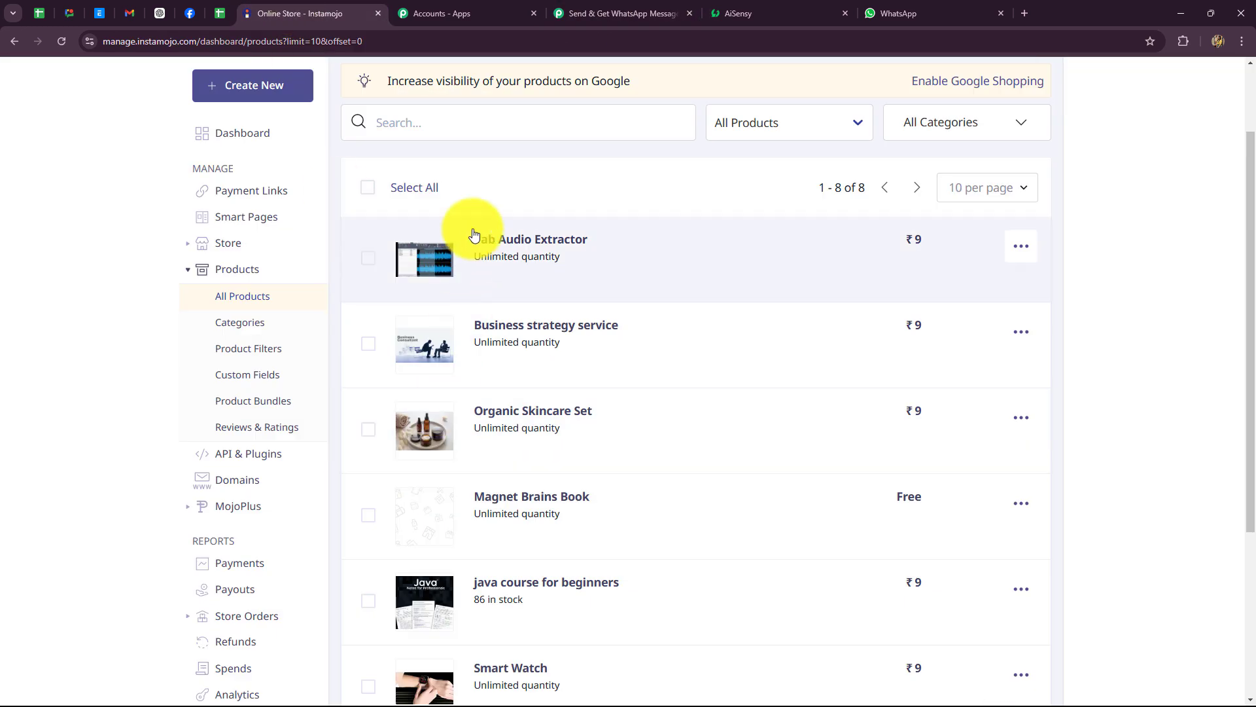
pyautogui.click(599, 13)
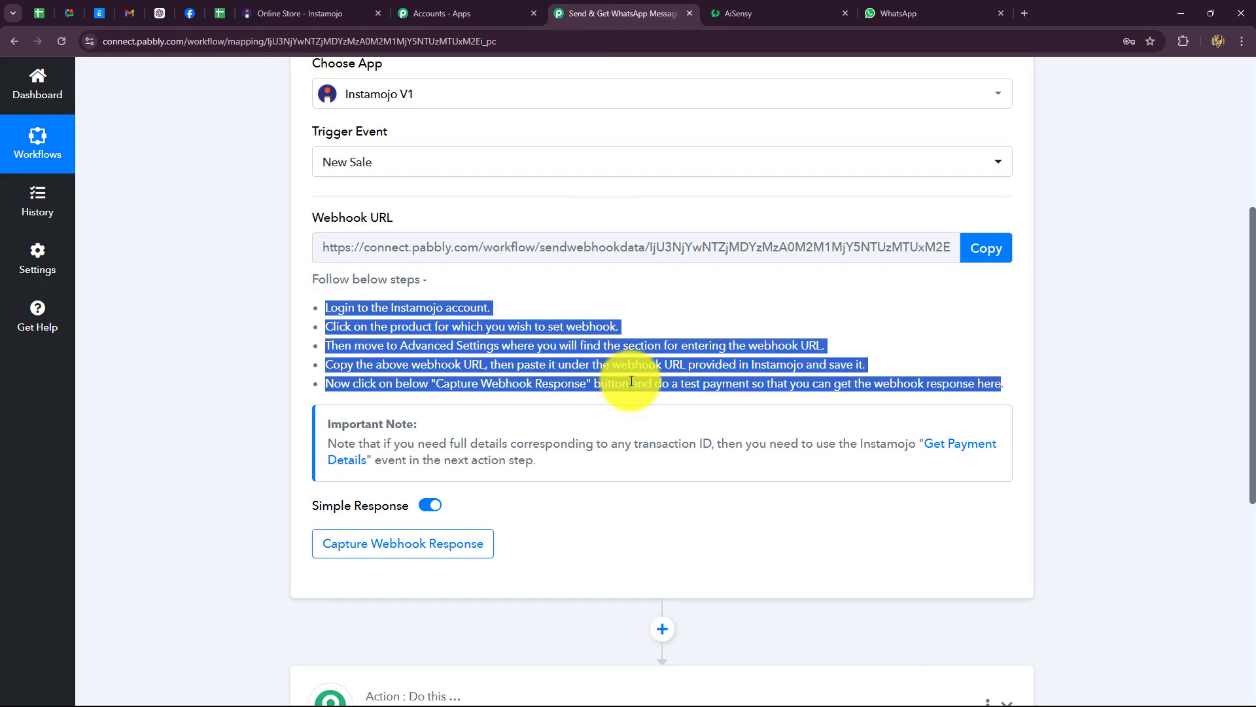
pyautogui.click(681, 314)
pyautogui.click(262, 12)
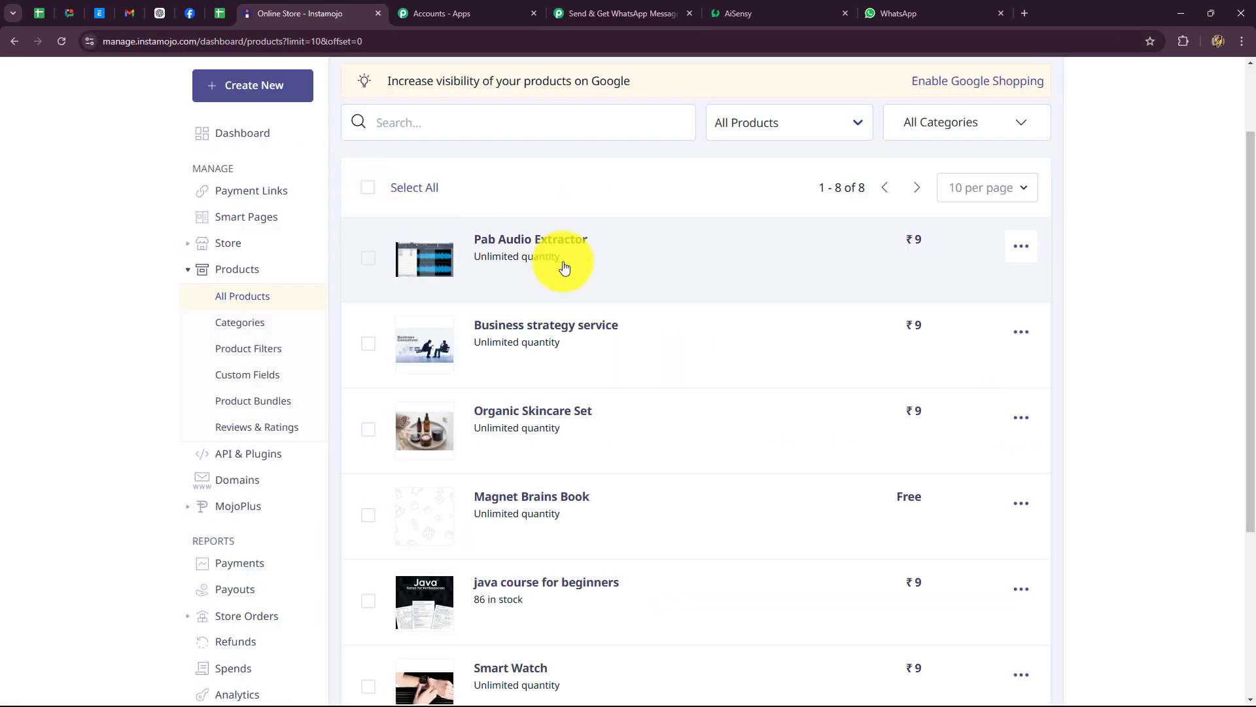
pyautogui.click(610, 22)
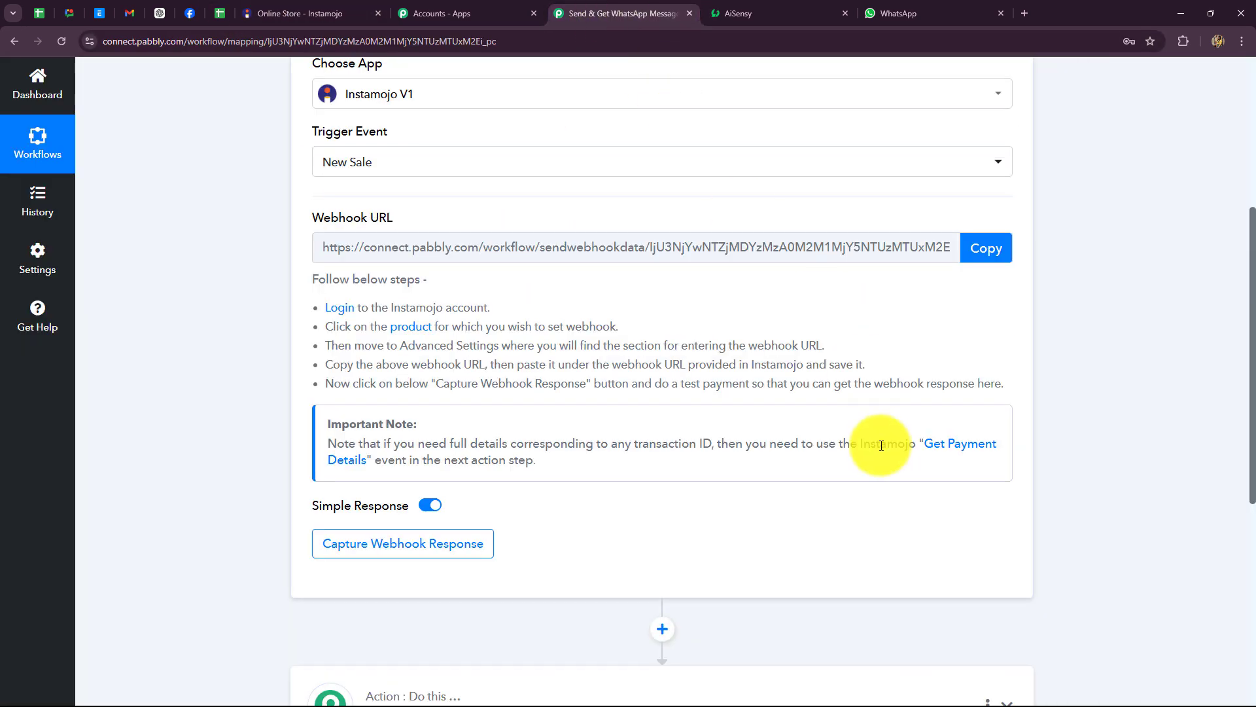
pyautogui.click(988, 248)
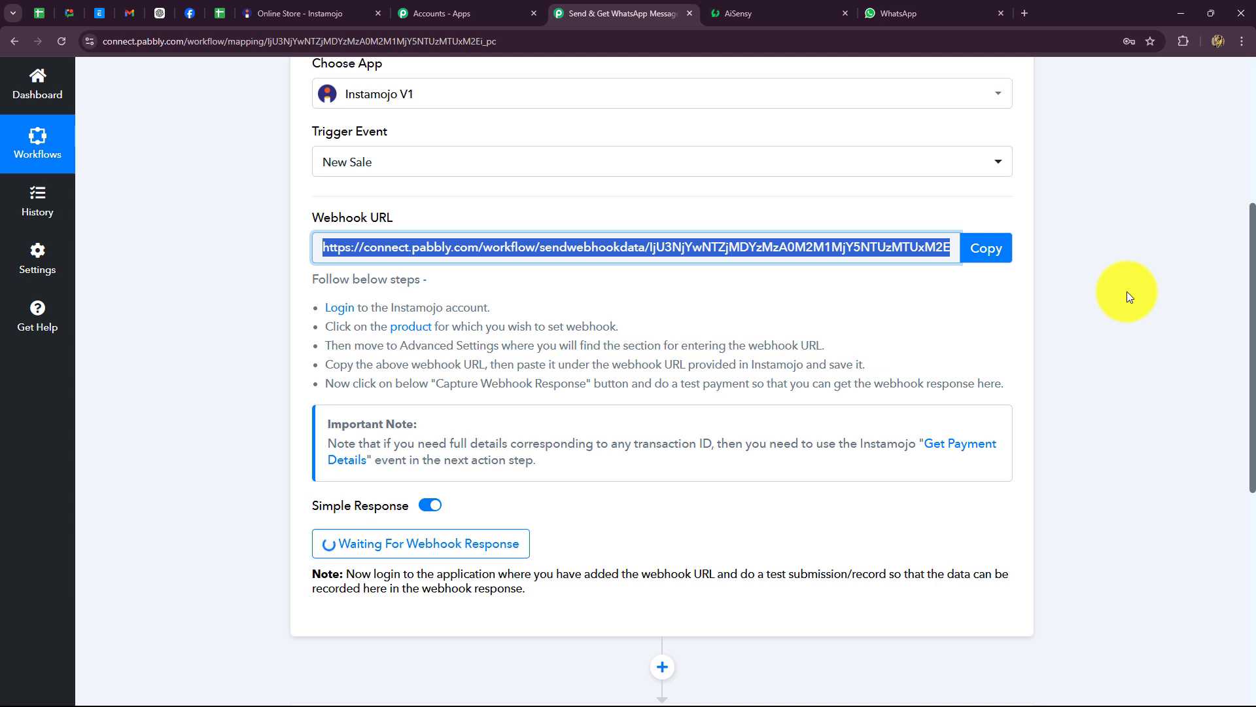
# Step: Open the Designer Dress smart page editor at its Page Settings webhook section
pyautogui.click(309, 13)
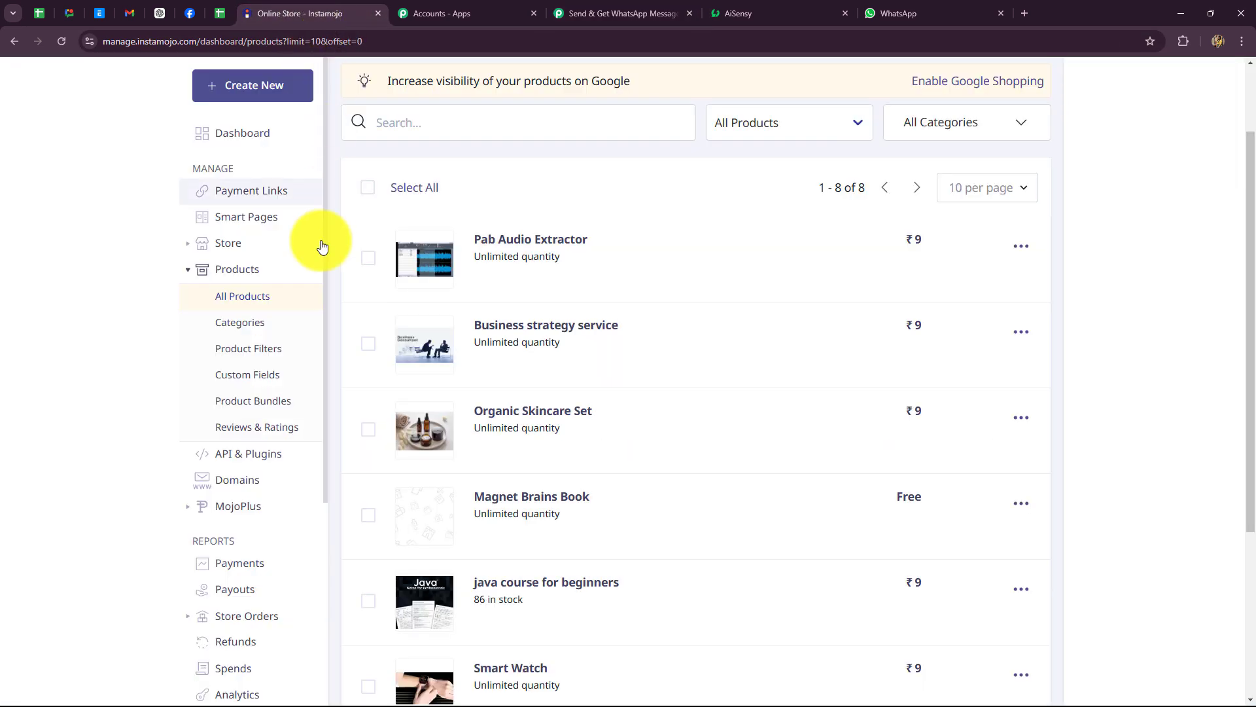
pyautogui.scroll(-3, 504, 272)
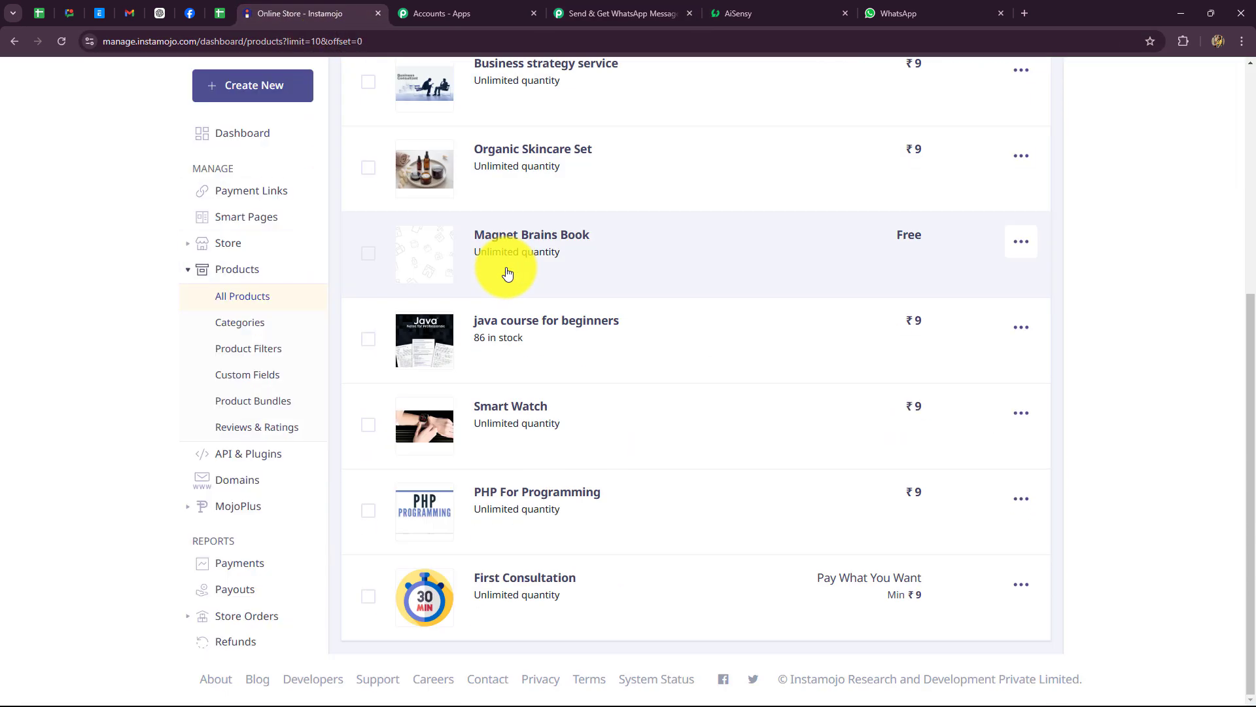
pyautogui.scroll(3, 520, 356)
pyautogui.click(220, 214)
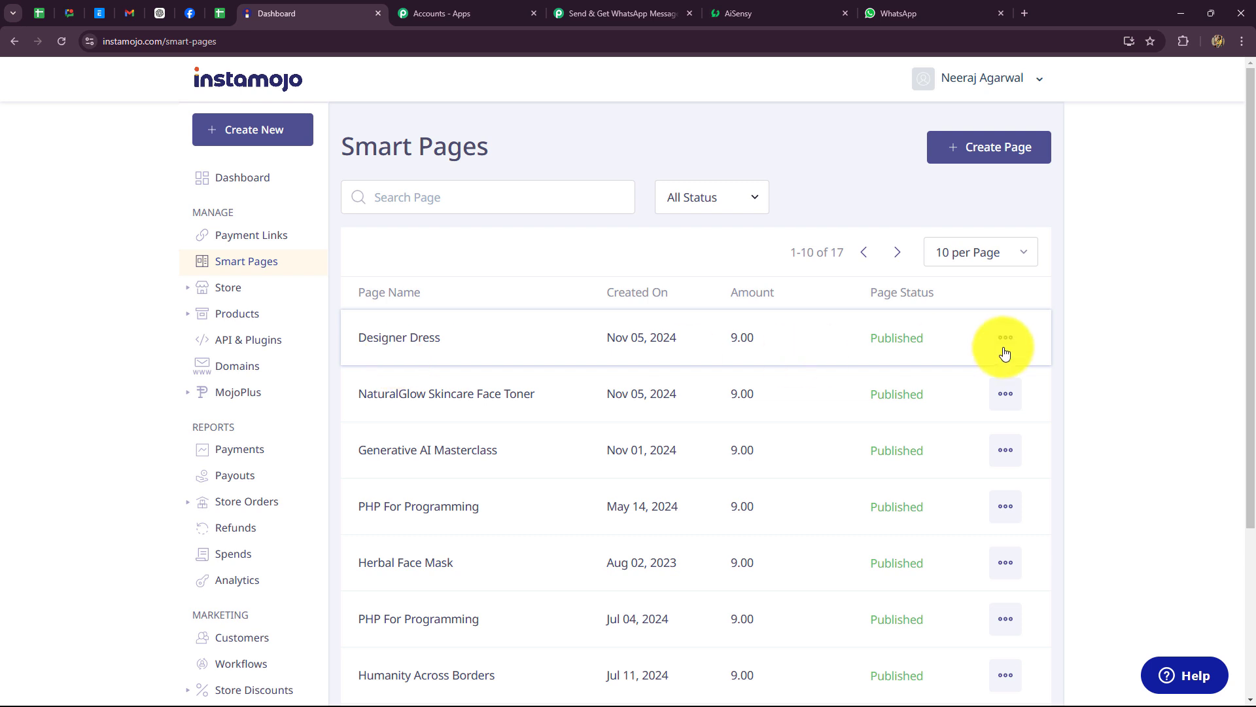
pyautogui.click(405, 337)
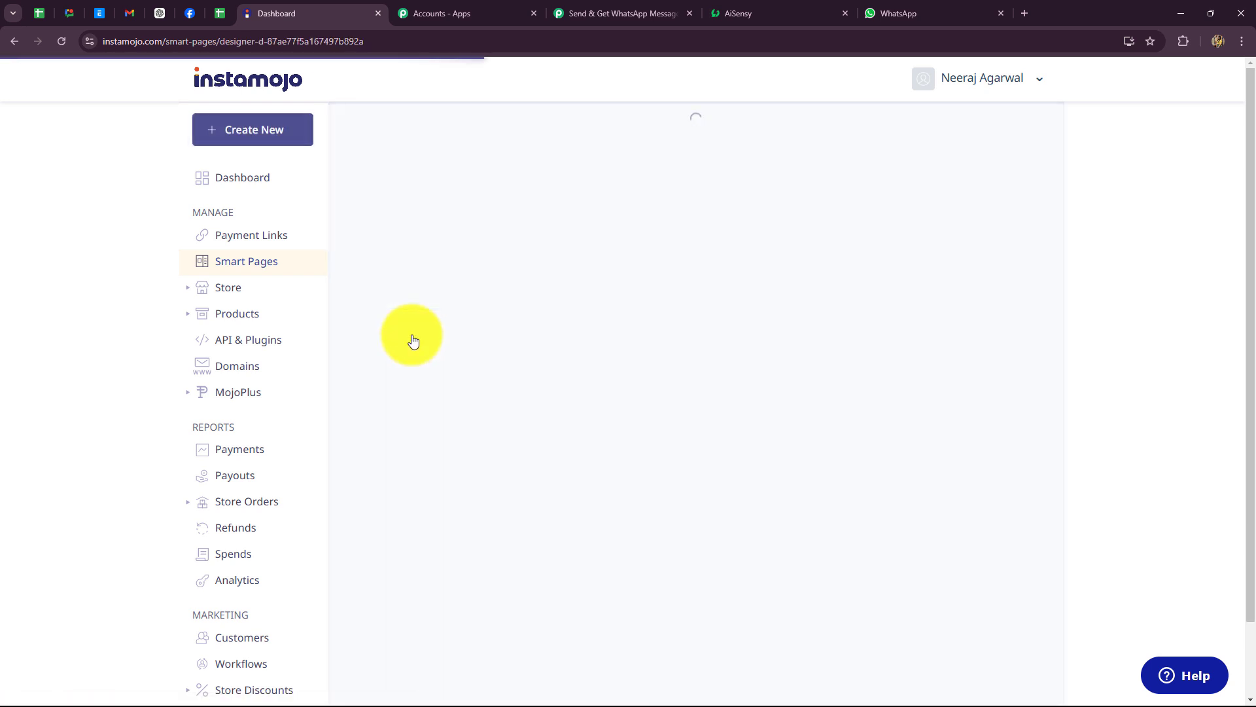
pyautogui.click(1036, 188)
pyautogui.click(969, 236)
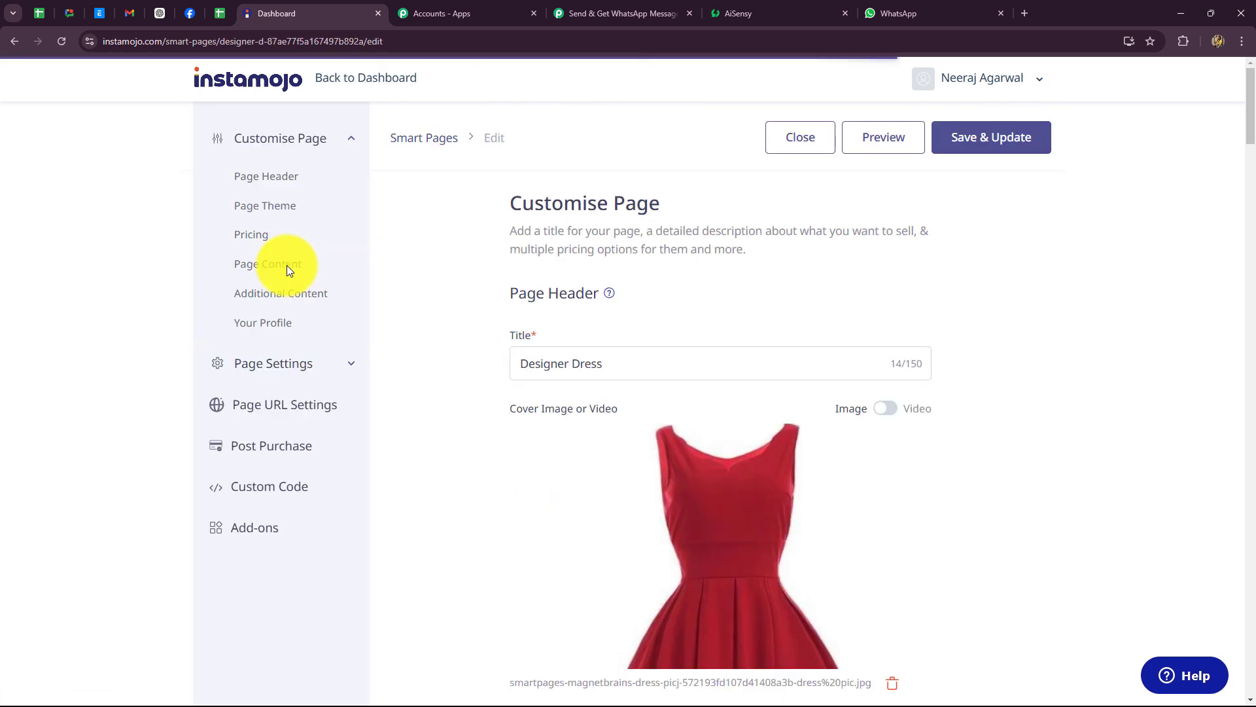
pyautogui.click(288, 365)
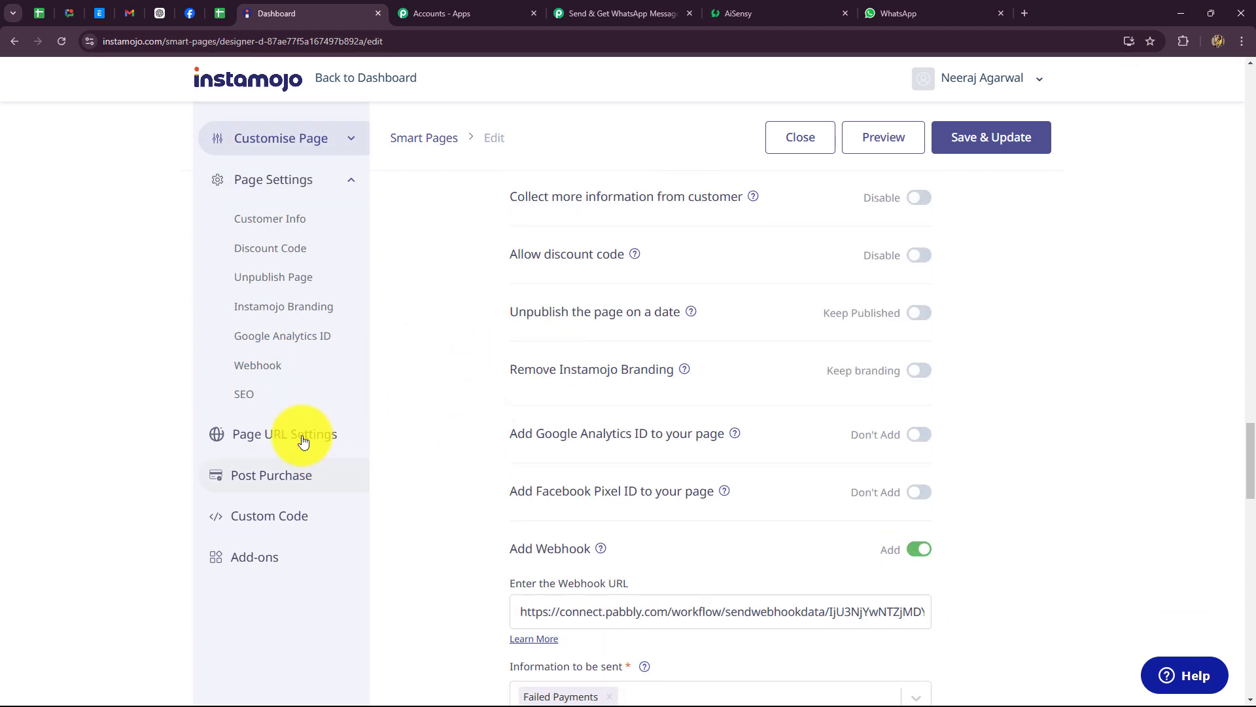
pyautogui.click(265, 368)
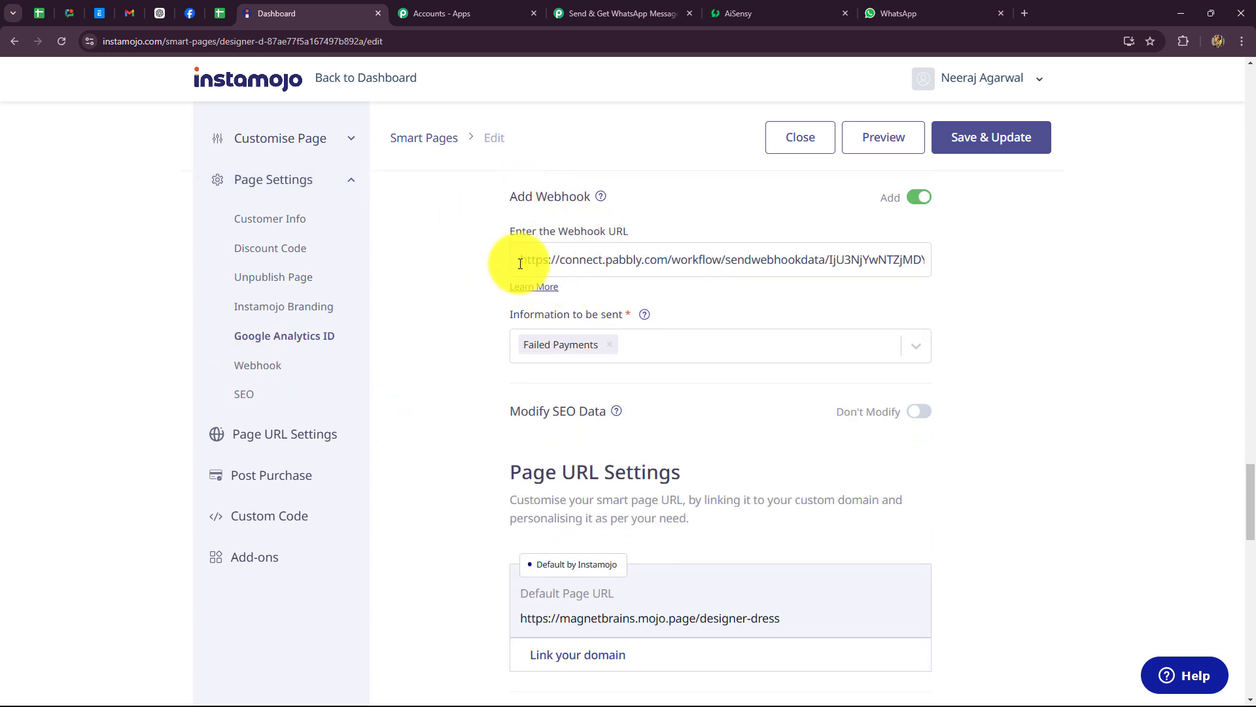
# Step: Replace the webhook with the Pabbly URL for Successful Payments only, and save the page
pyautogui.moveTo(520, 262); pyautogui.dragTo(1015, 262)
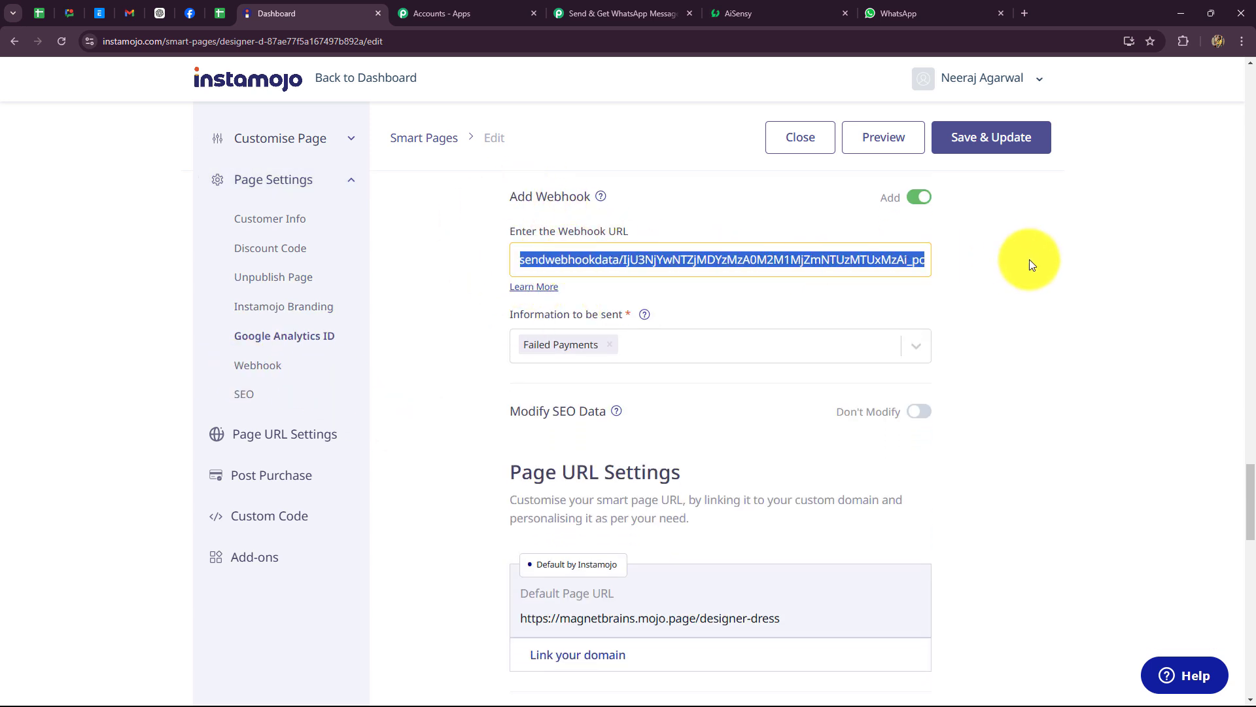
pyautogui.press('BackSpace')
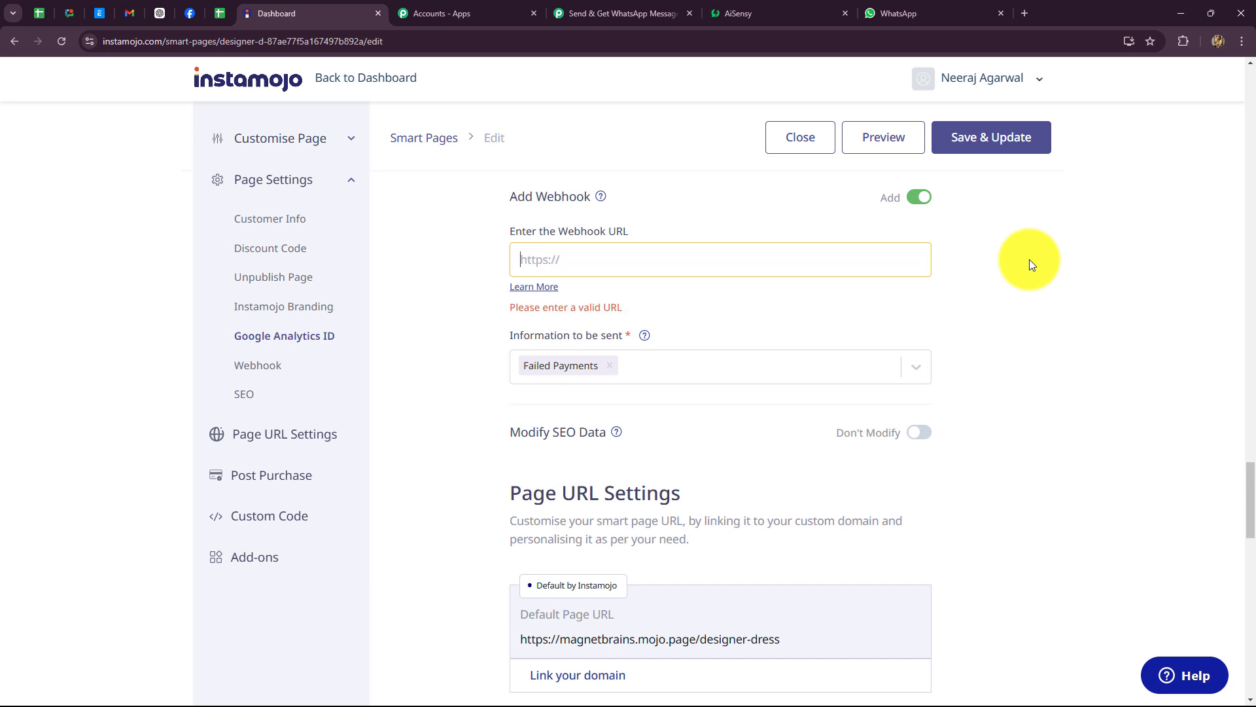
pyautogui.hotkey('ctrl', 'v')
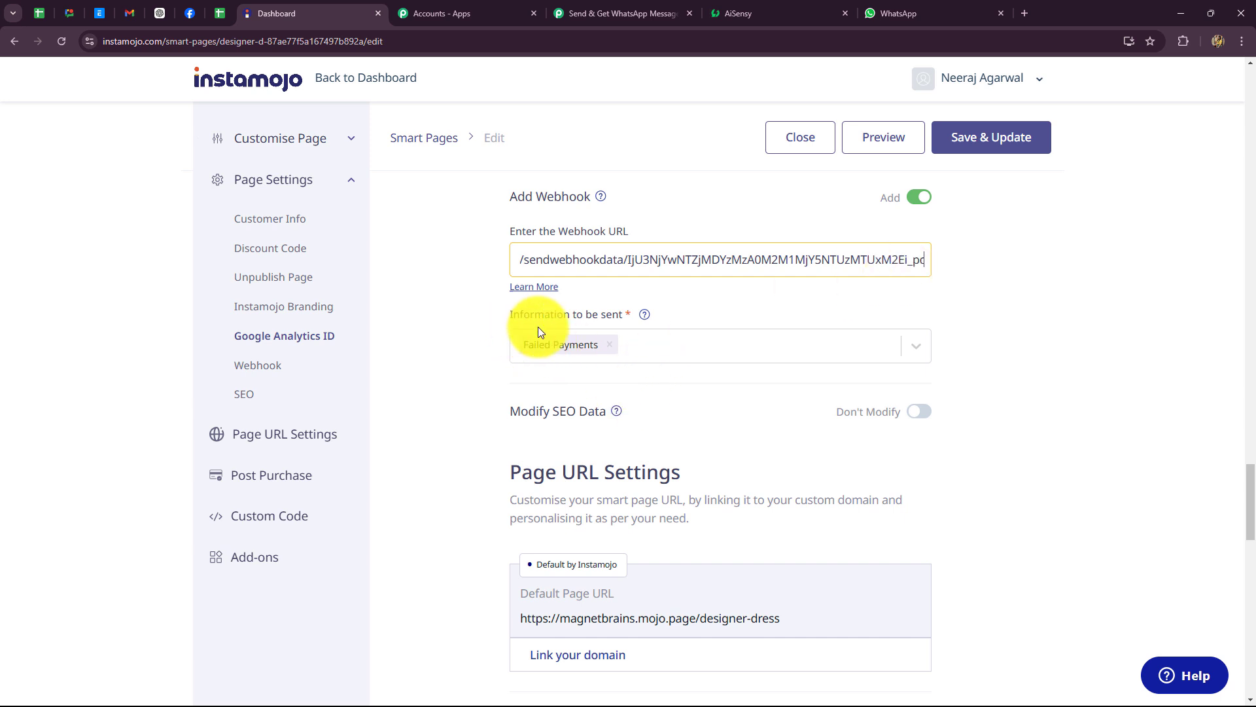
pyautogui.click(615, 344)
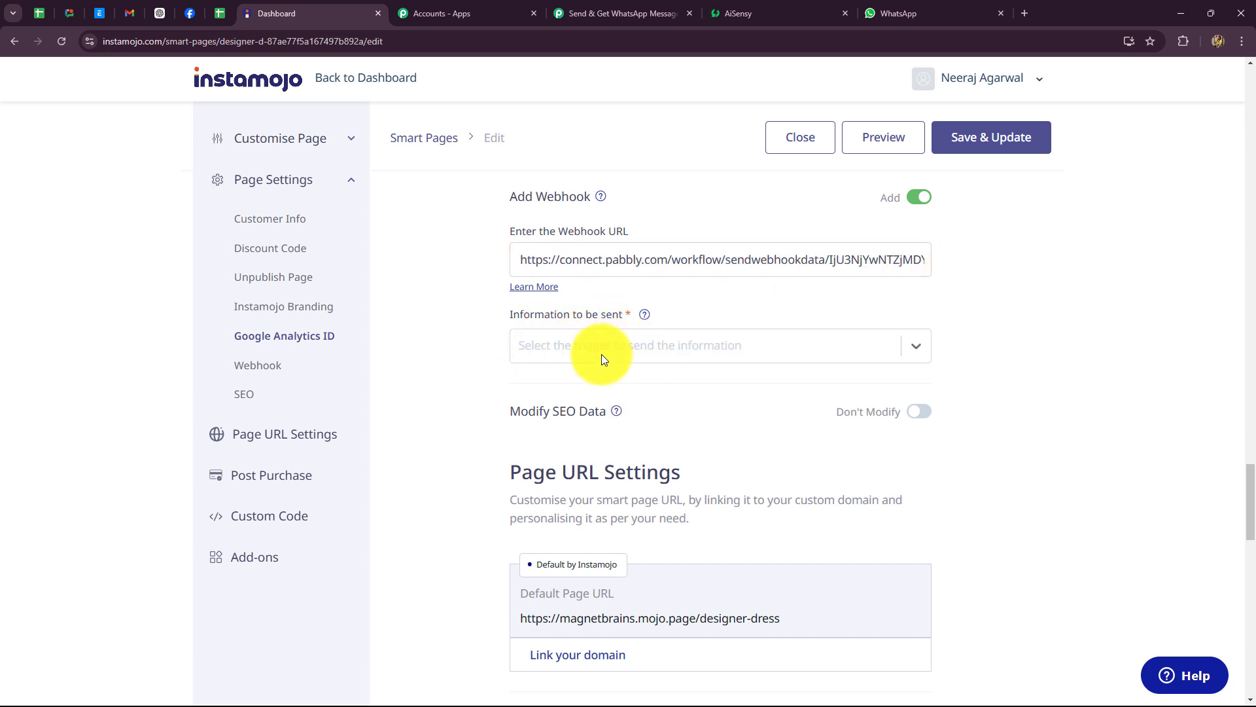
pyautogui.click(598, 348)
pyautogui.click(588, 392)
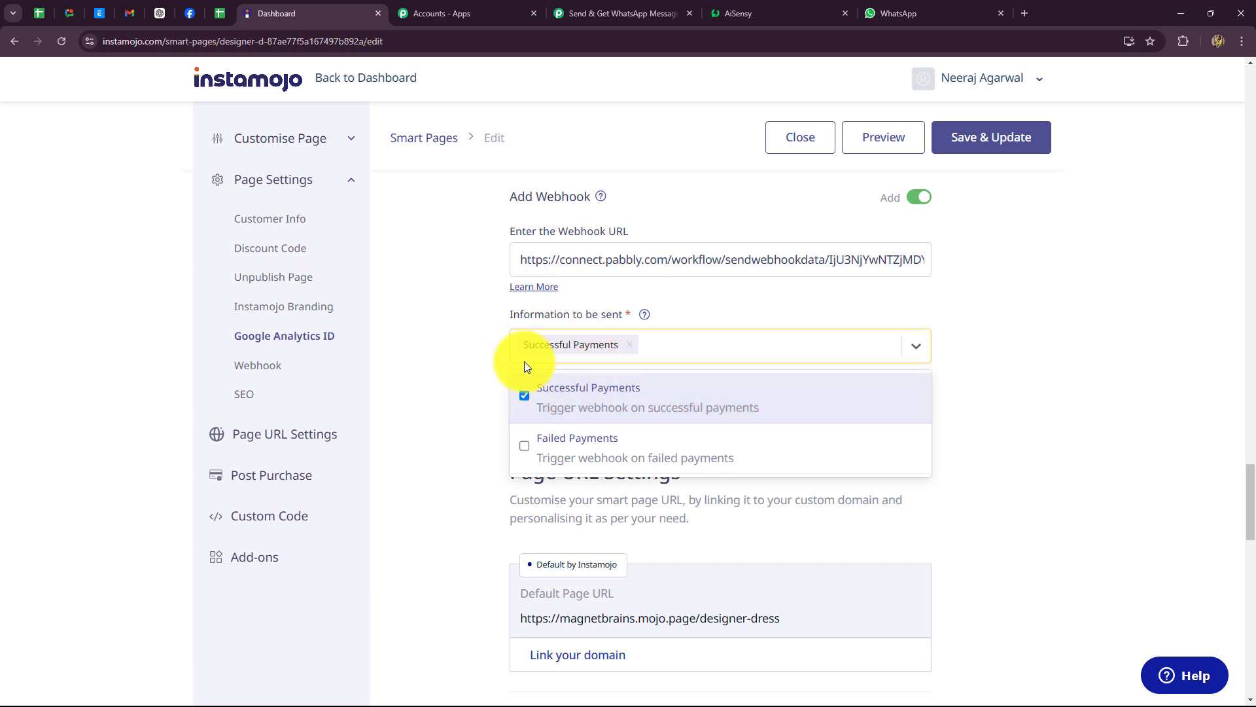
pyautogui.click(1042, 360)
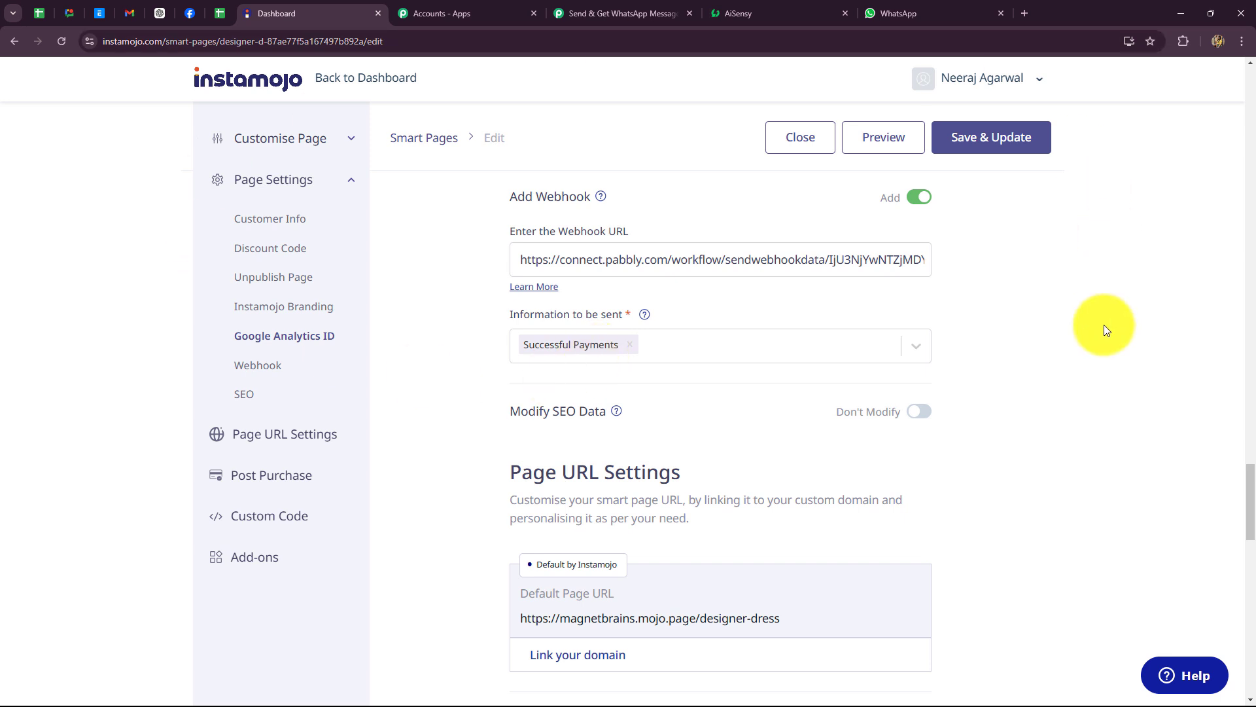
pyautogui.click(967, 139)
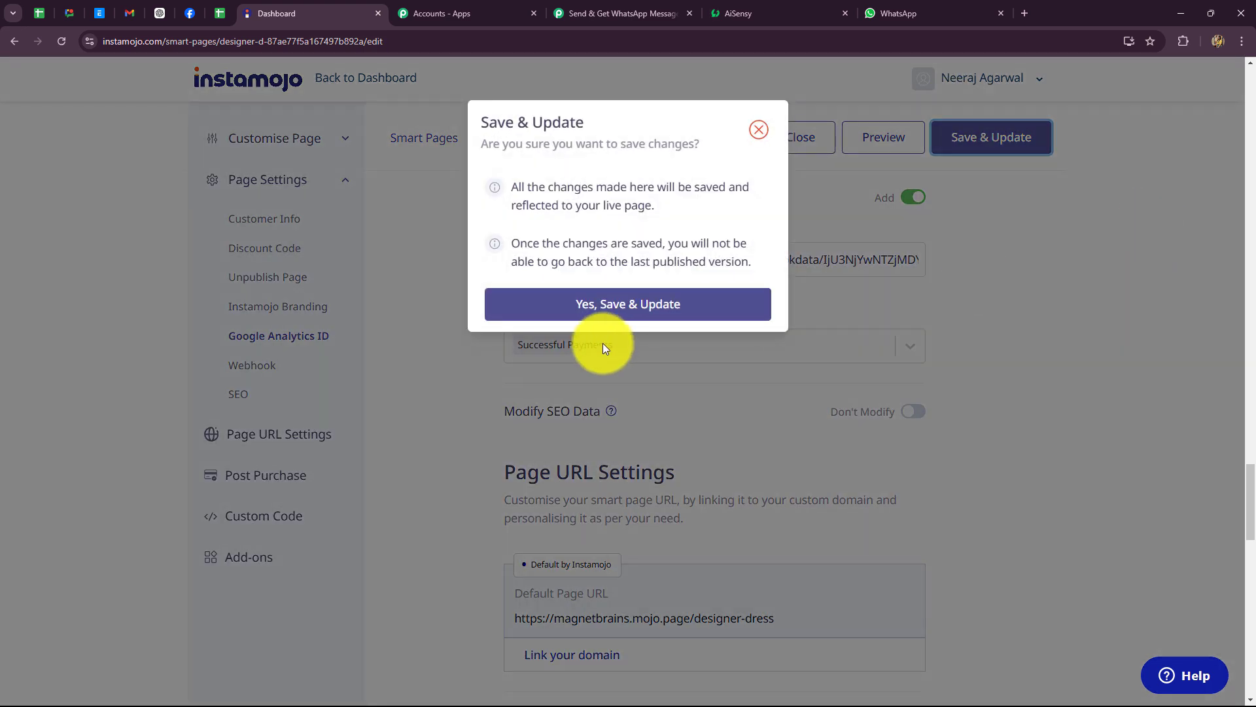
pyautogui.click(592, 305)
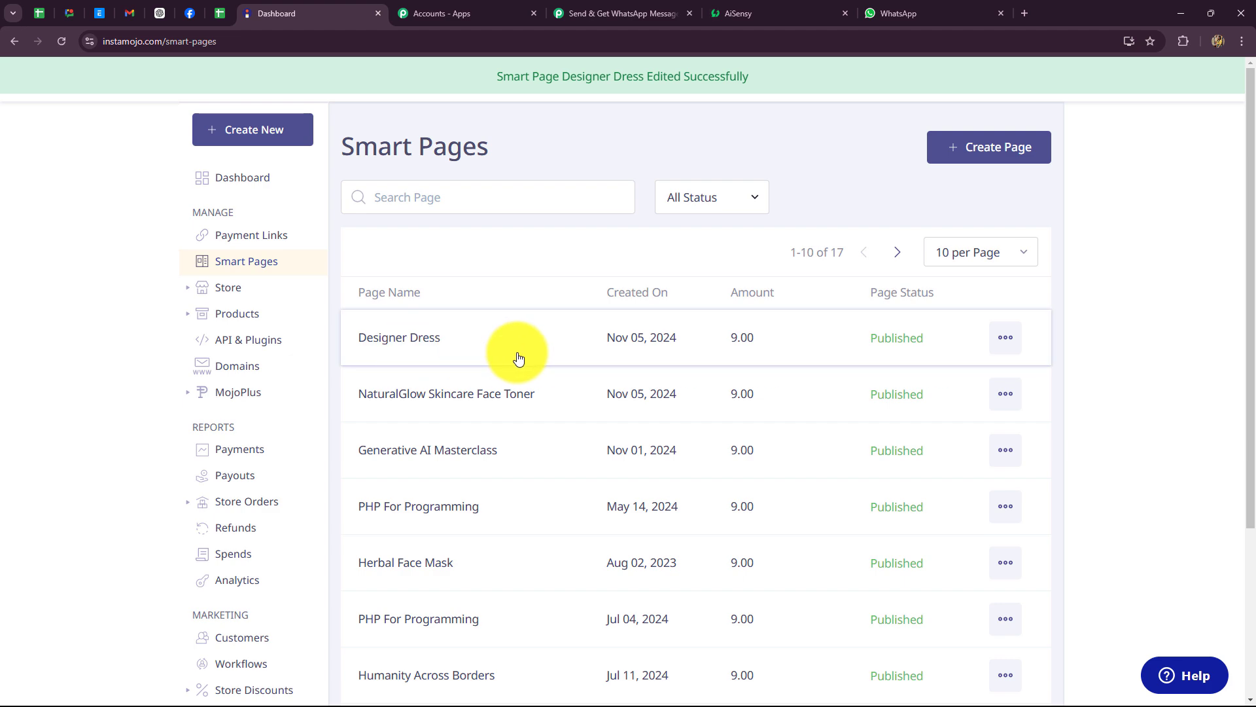
# Step: Copy the Designer Dress page link from its Share Page dialog
pyautogui.click(569, 13)
pyautogui.scroll(-3, 1149, 355)
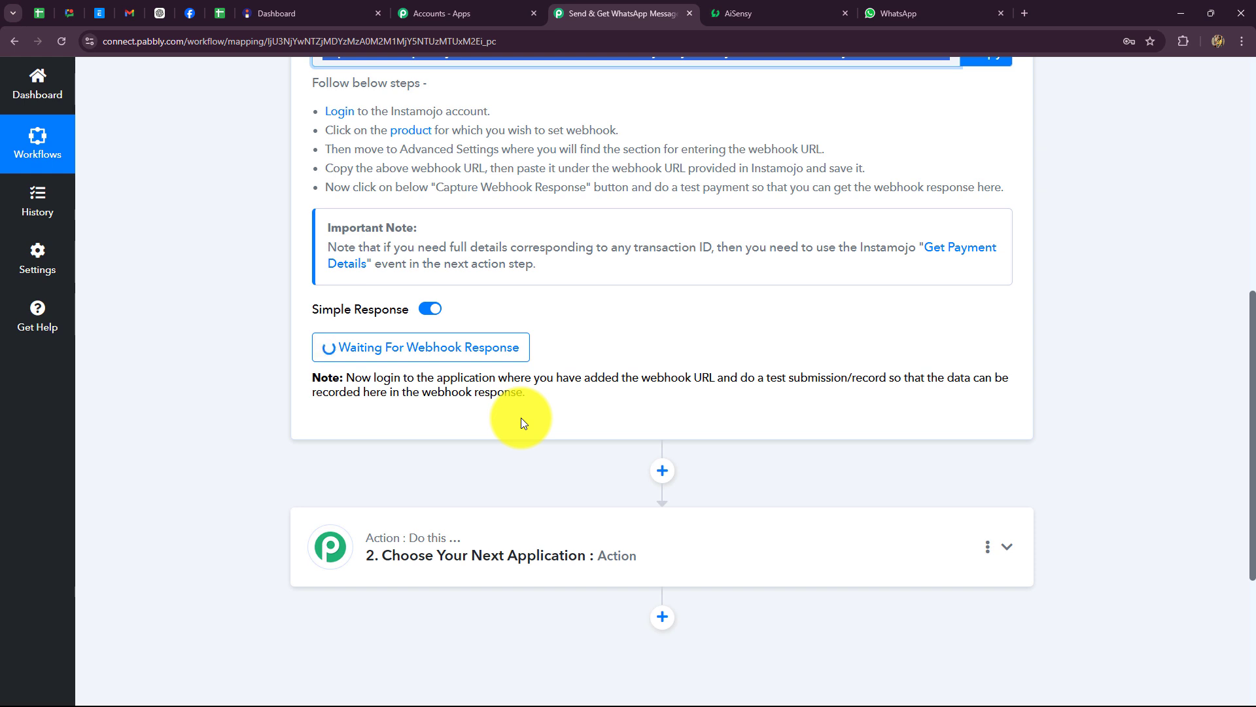
pyautogui.scroll(4, 521, 416)
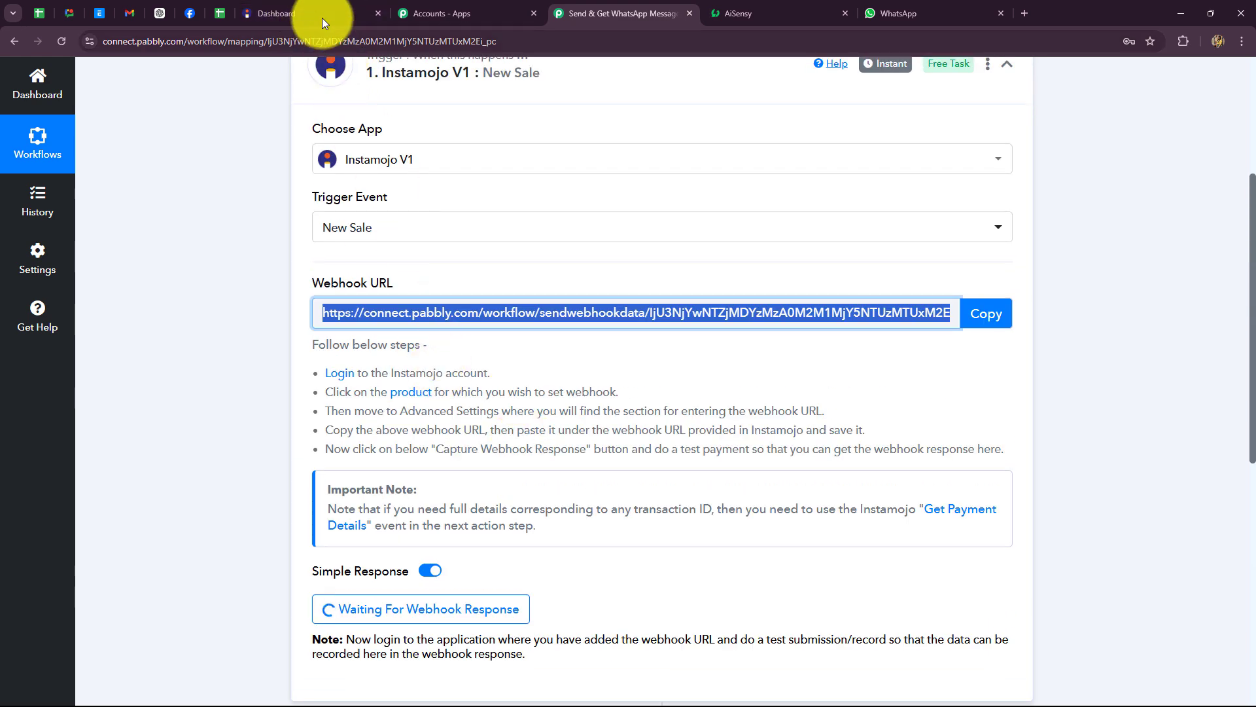
pyautogui.click(322, 15)
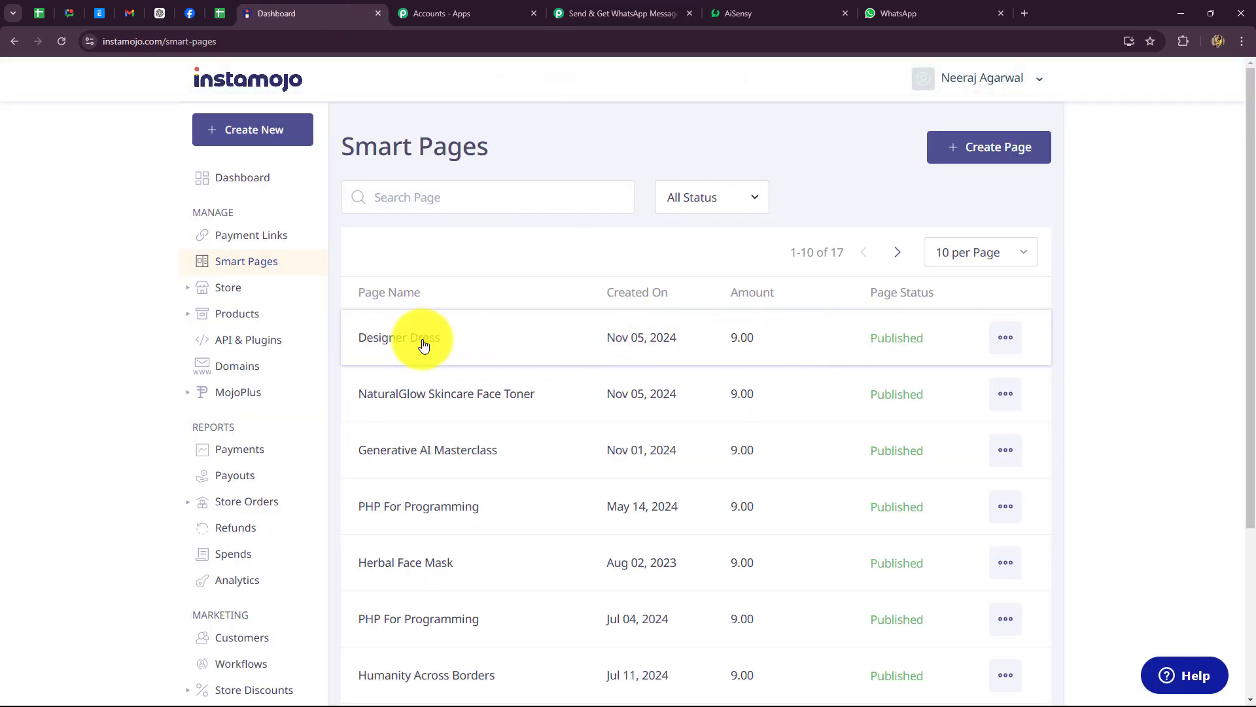
pyautogui.click(1004, 338)
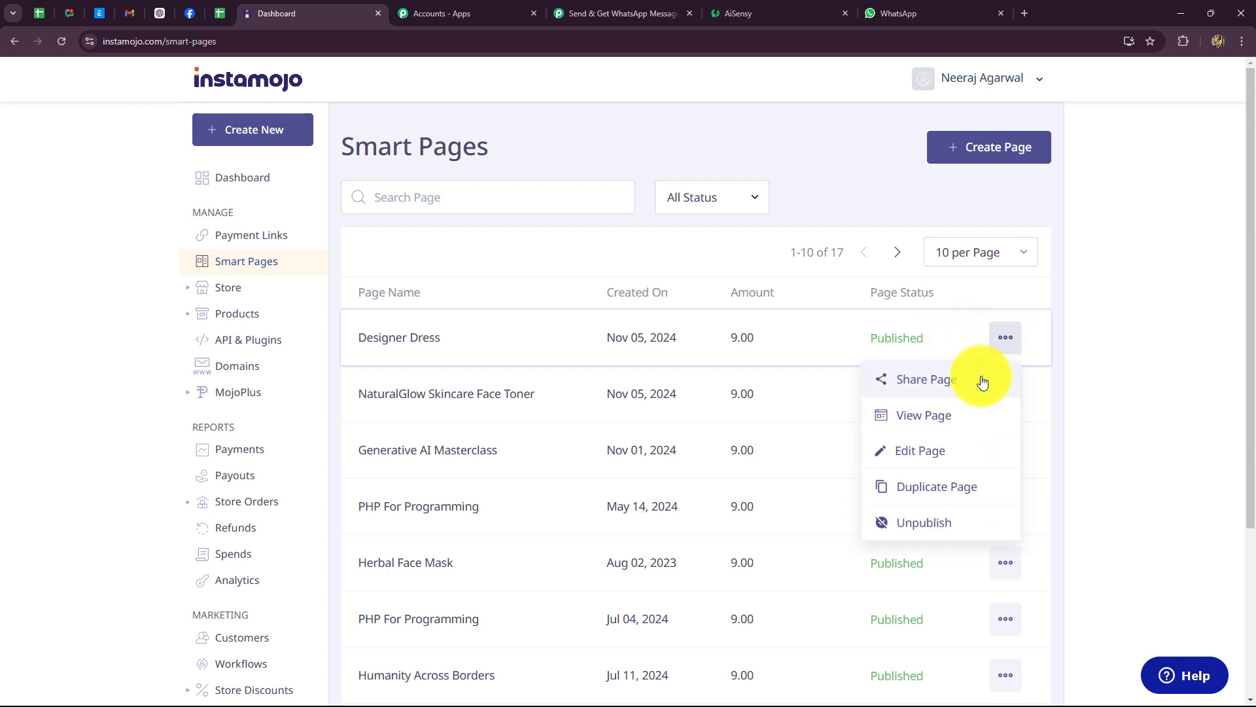
pyautogui.click(932, 378)
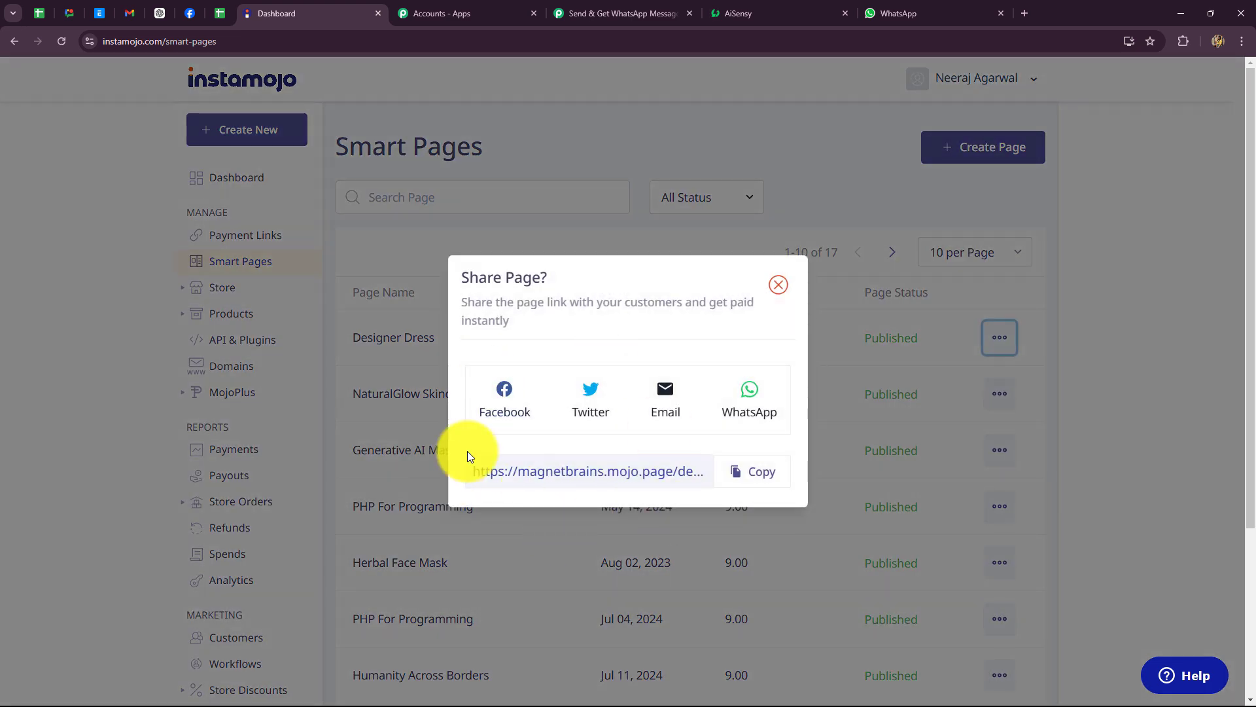
pyautogui.click(743, 471)
# Step: Load the copied Designer Dress page link in a new tab and start checkout
pyautogui.click(1018, 14)
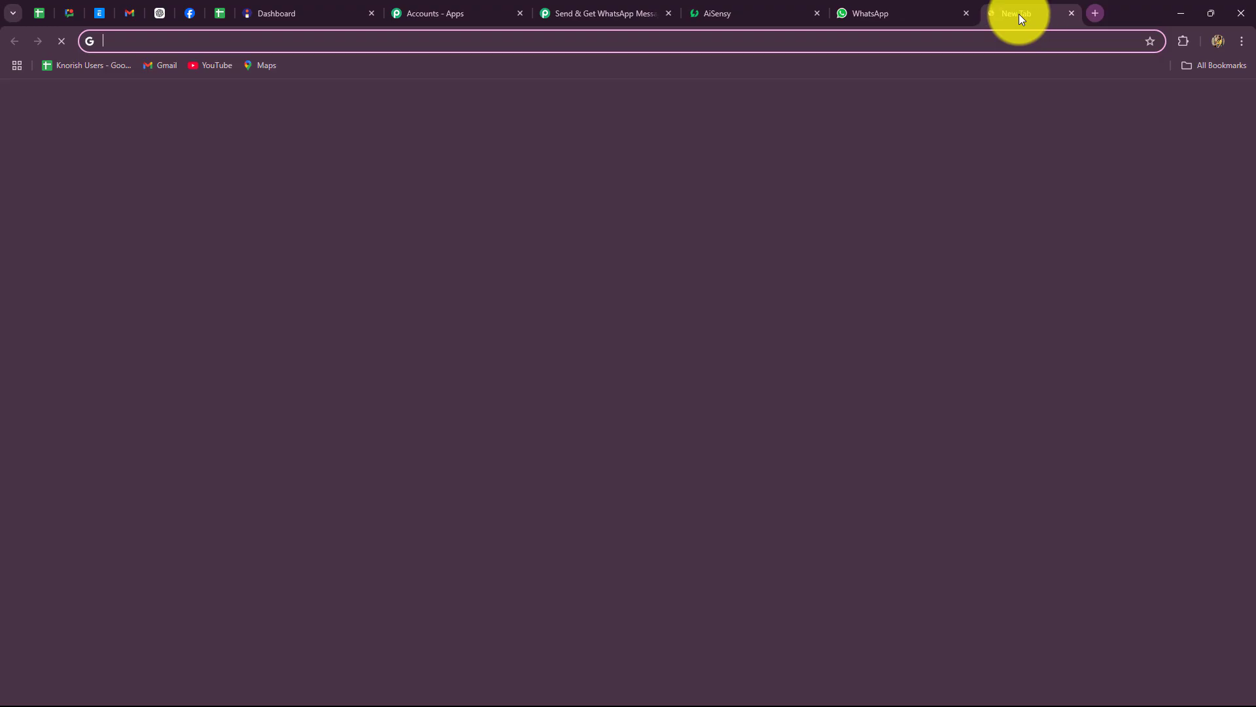
pyautogui.write('https://magnetbrains.mojo.page/designer-dress')
pyautogui.press('Return')
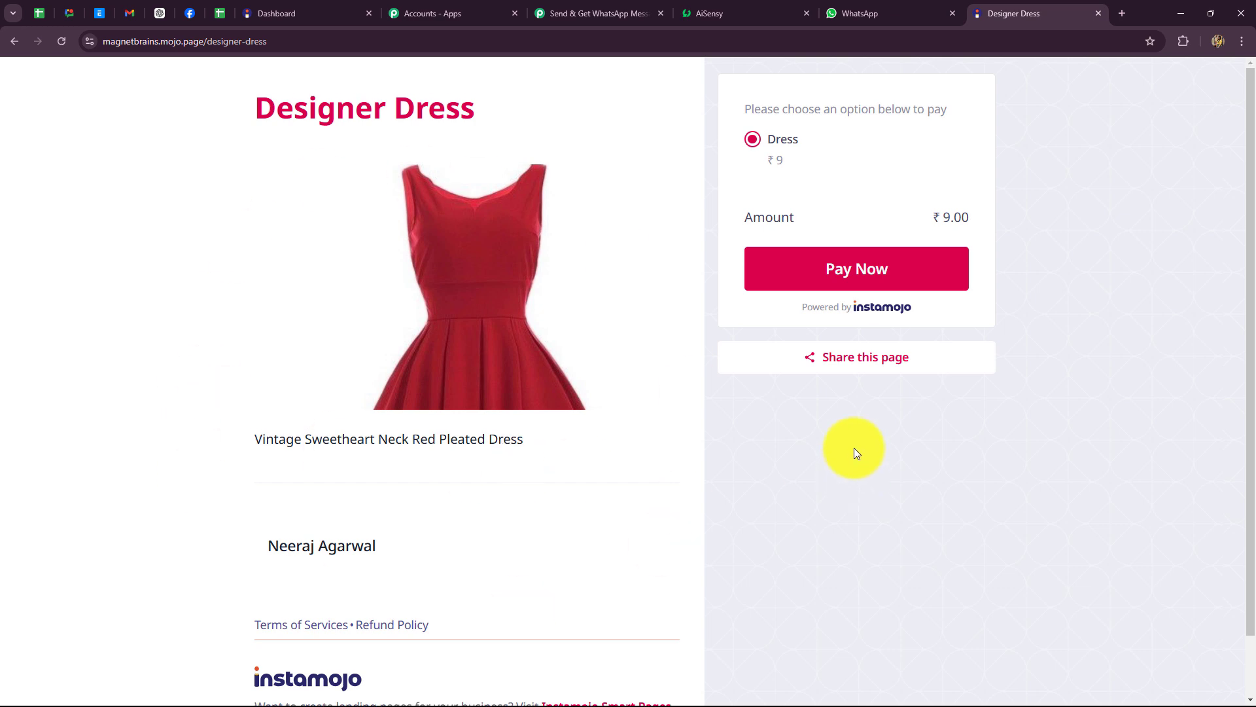
pyautogui.click(860, 288)
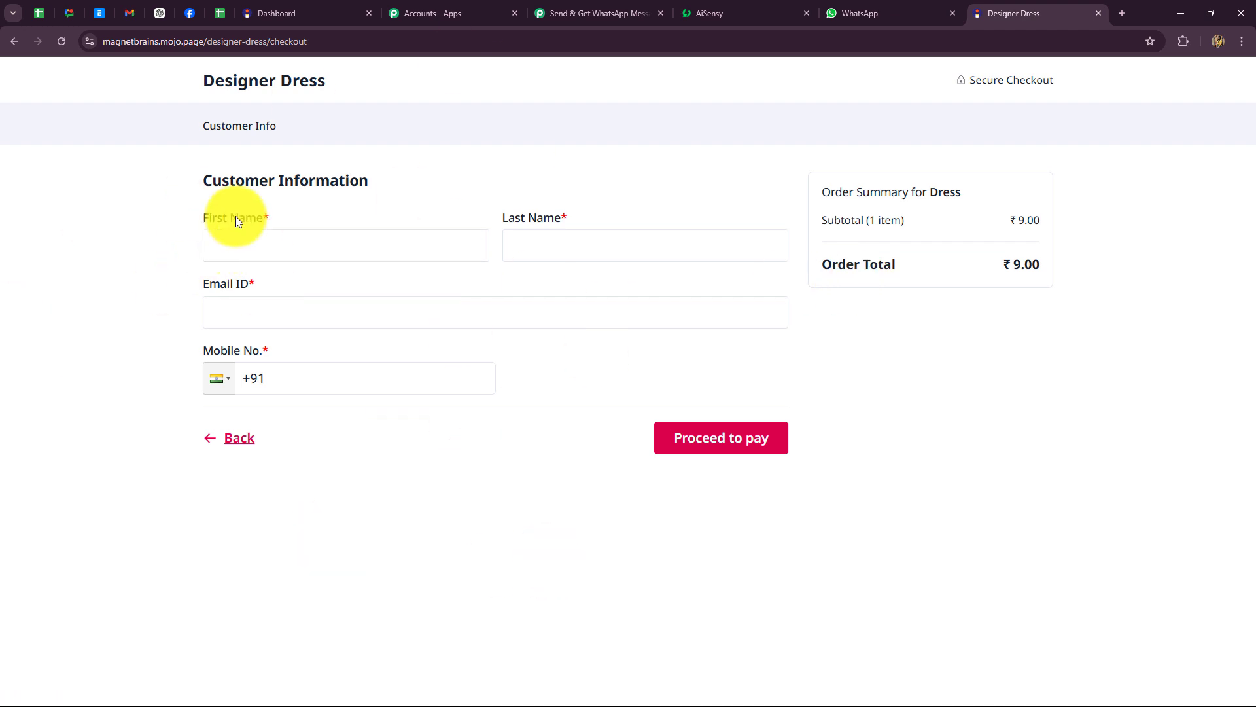
# Step: Fill in the buyer's first name, last name, e-mail and mobile number, then proceed to pay
pyautogui.click(235, 246)
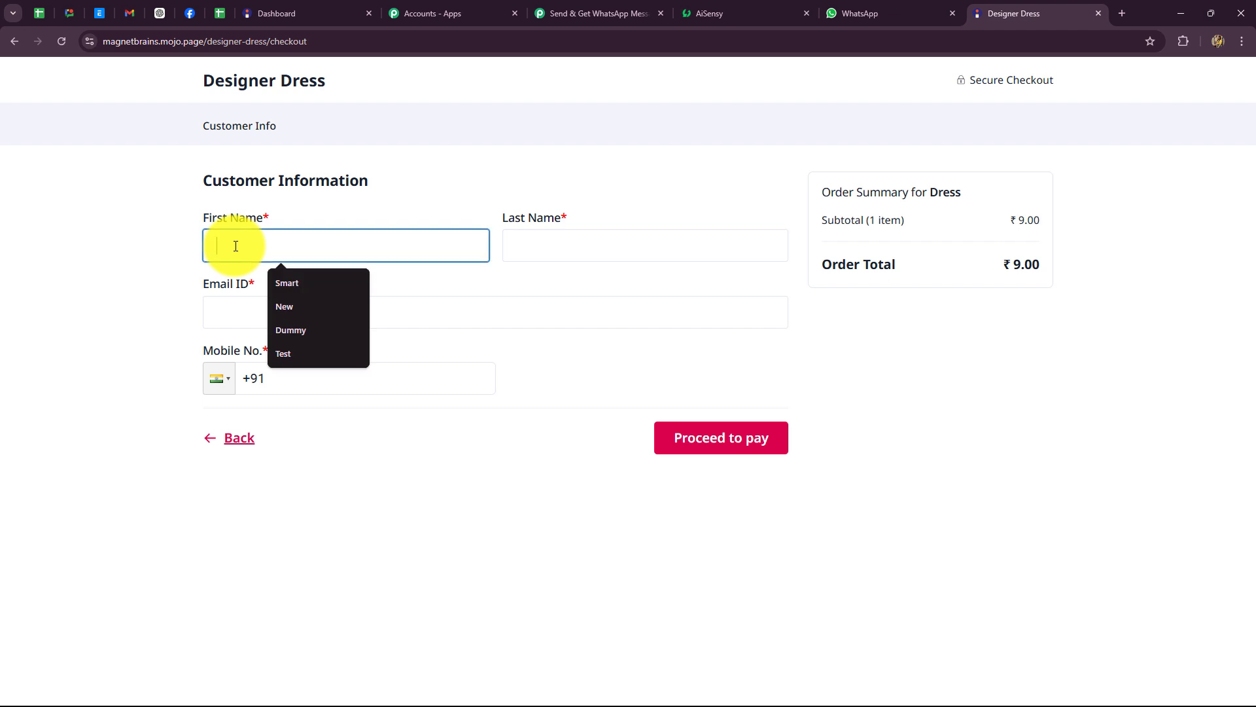
pyautogui.click(286, 283)
pyautogui.click(521, 234)
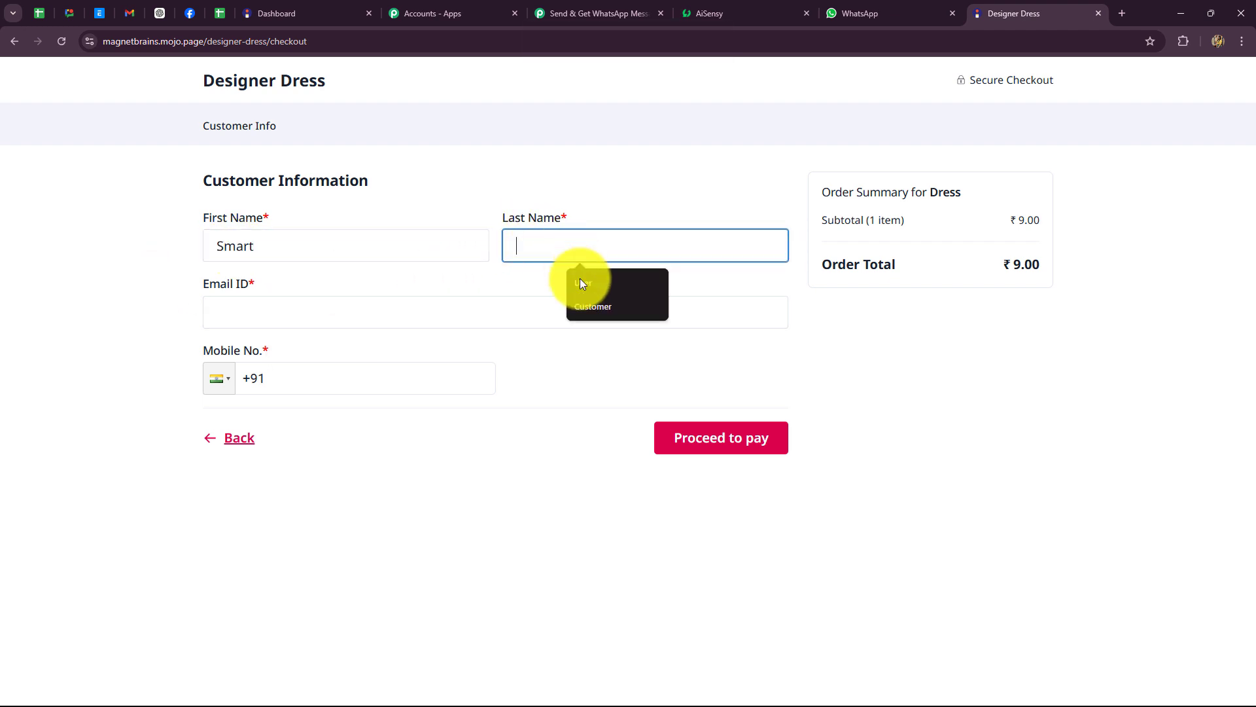
pyautogui.click(587, 307)
pyautogui.click(242, 312)
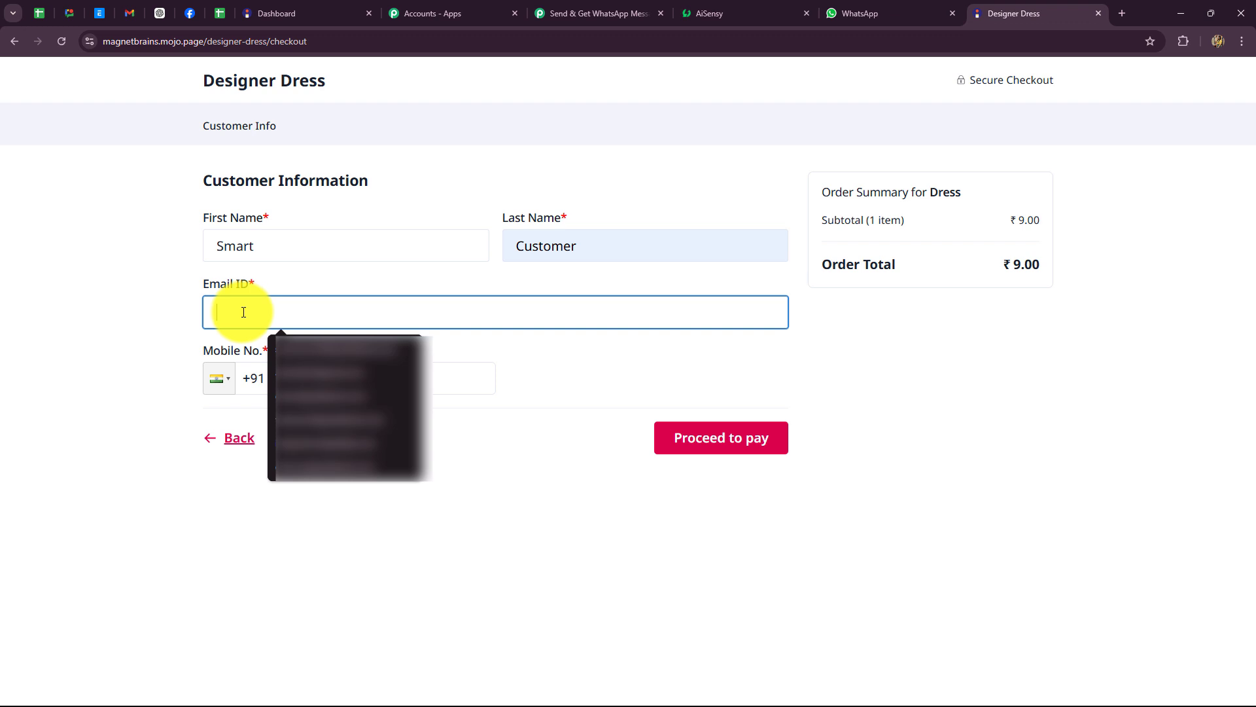
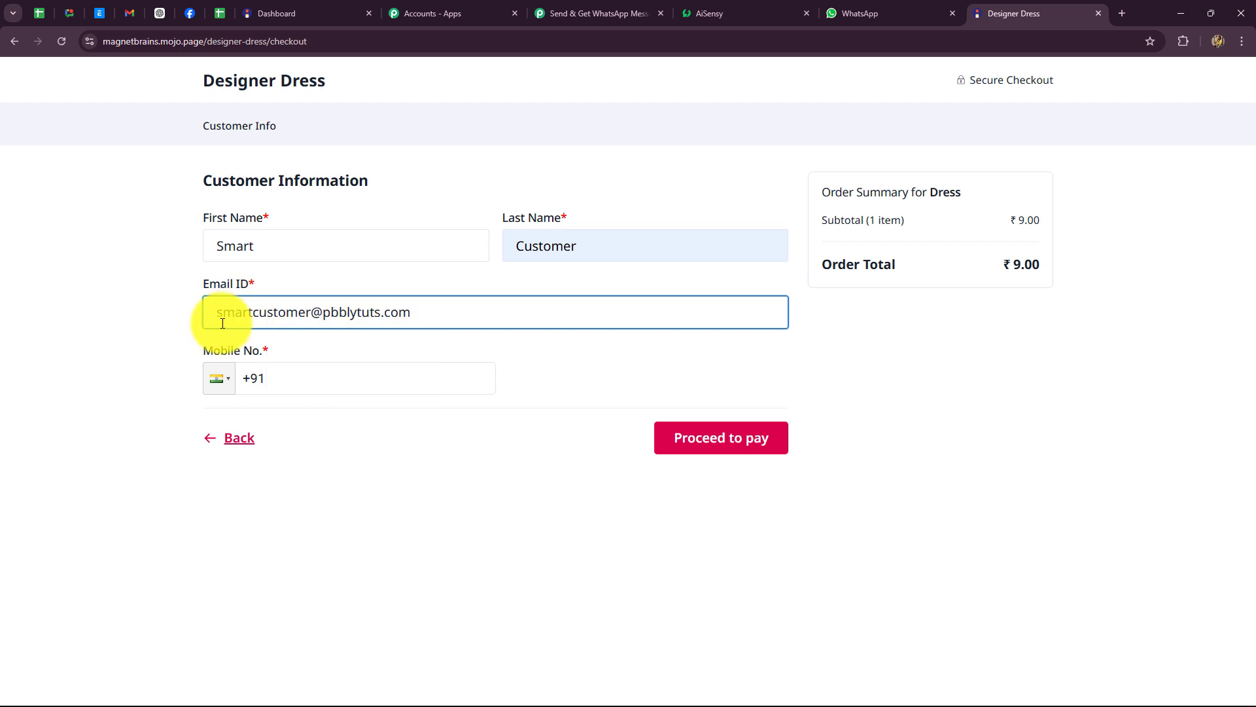
pyautogui.click(294, 381)
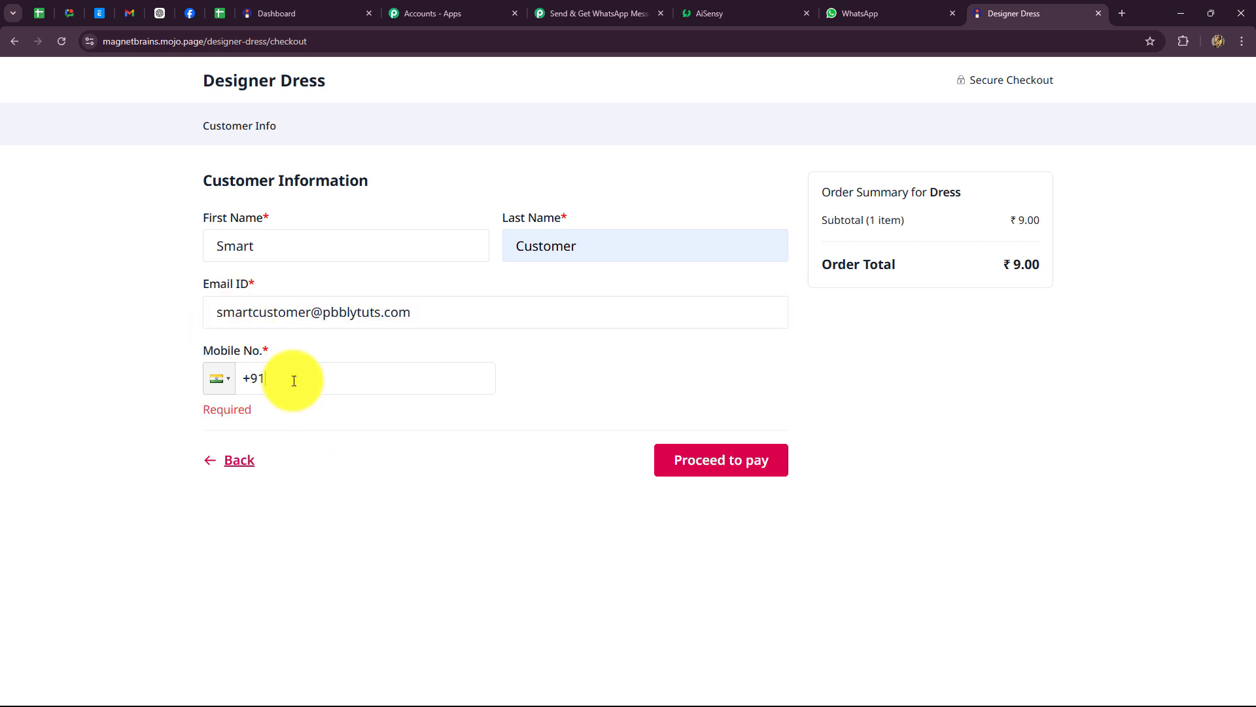
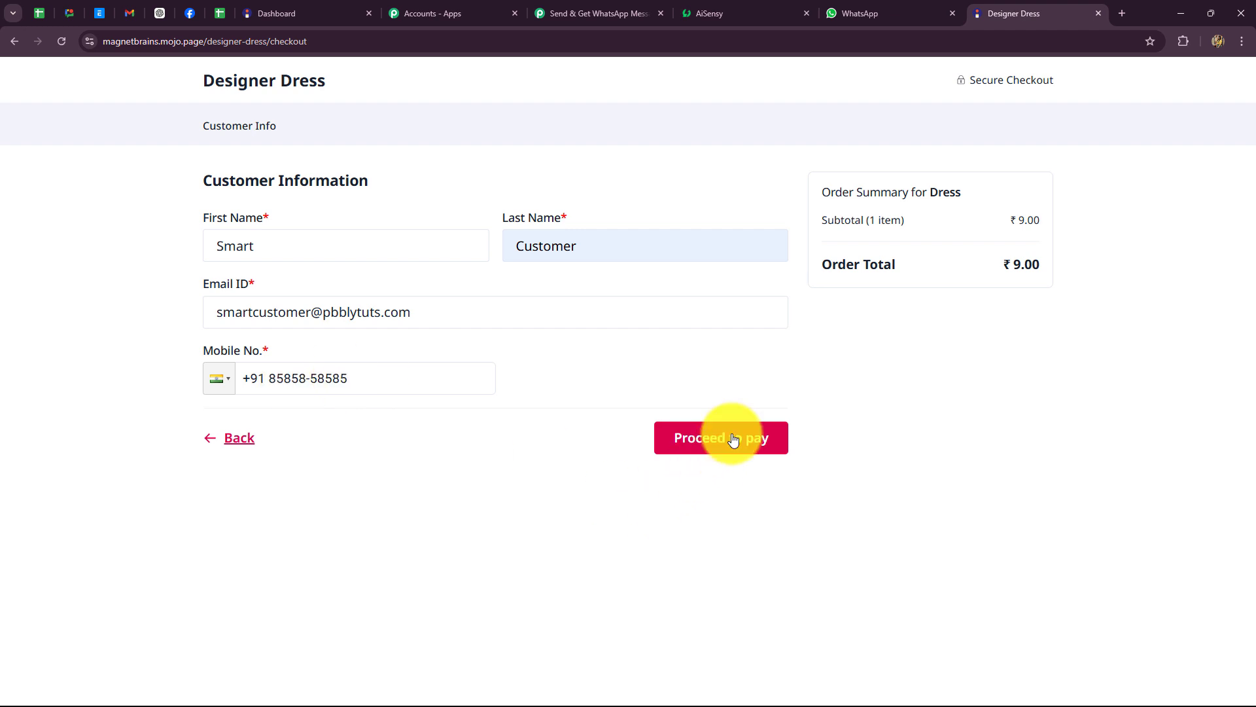
pyautogui.click(728, 438)
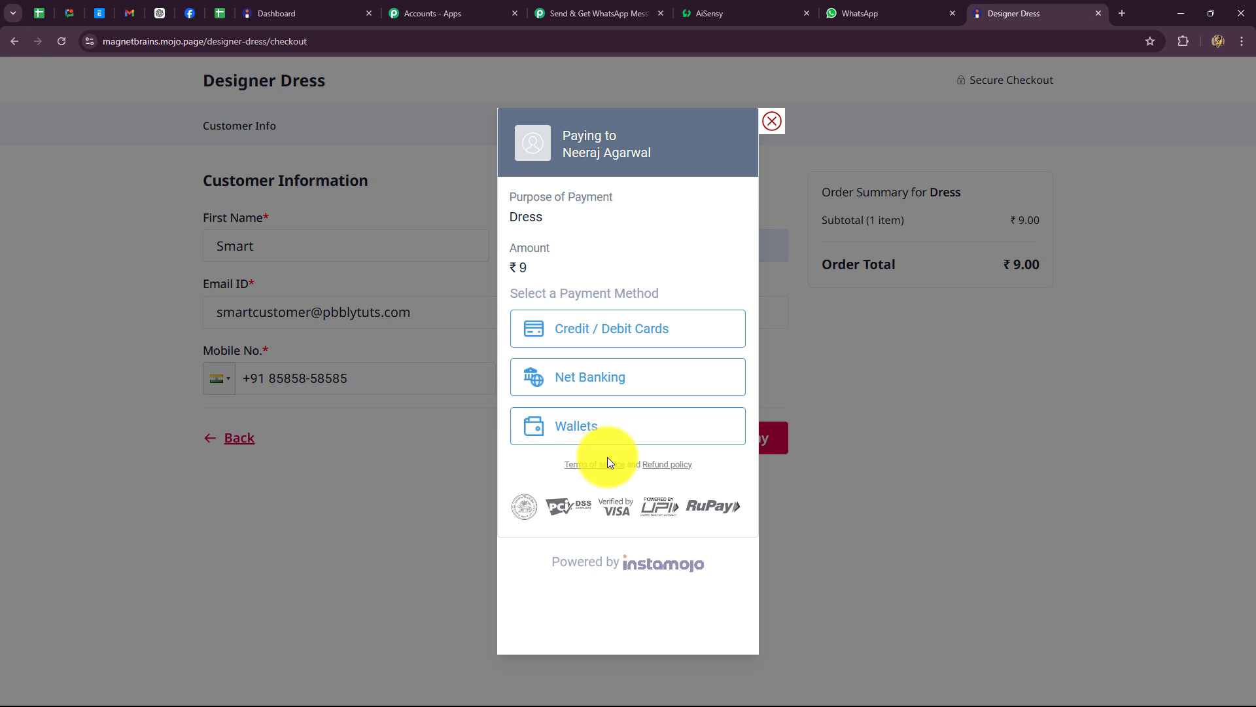
# Step: Pay the ₹9 order by credit/debit card and decline saving the card
pyautogui.click(628, 336)
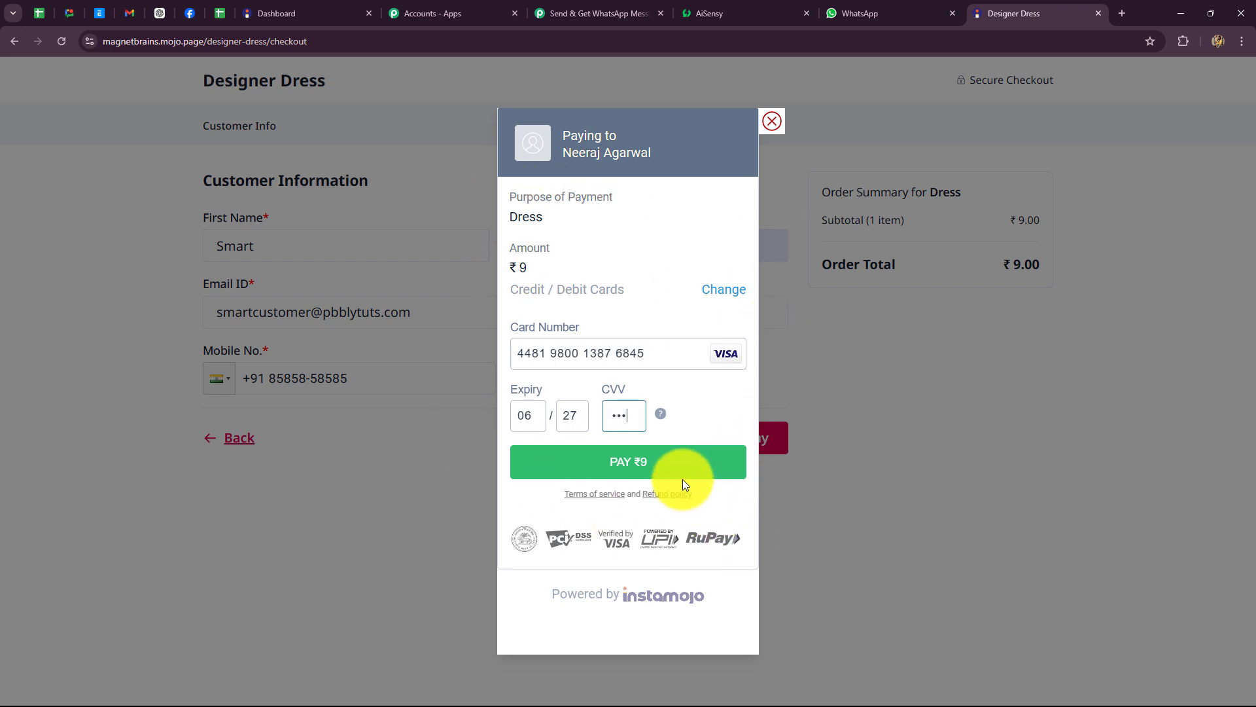
pyautogui.click(672, 473)
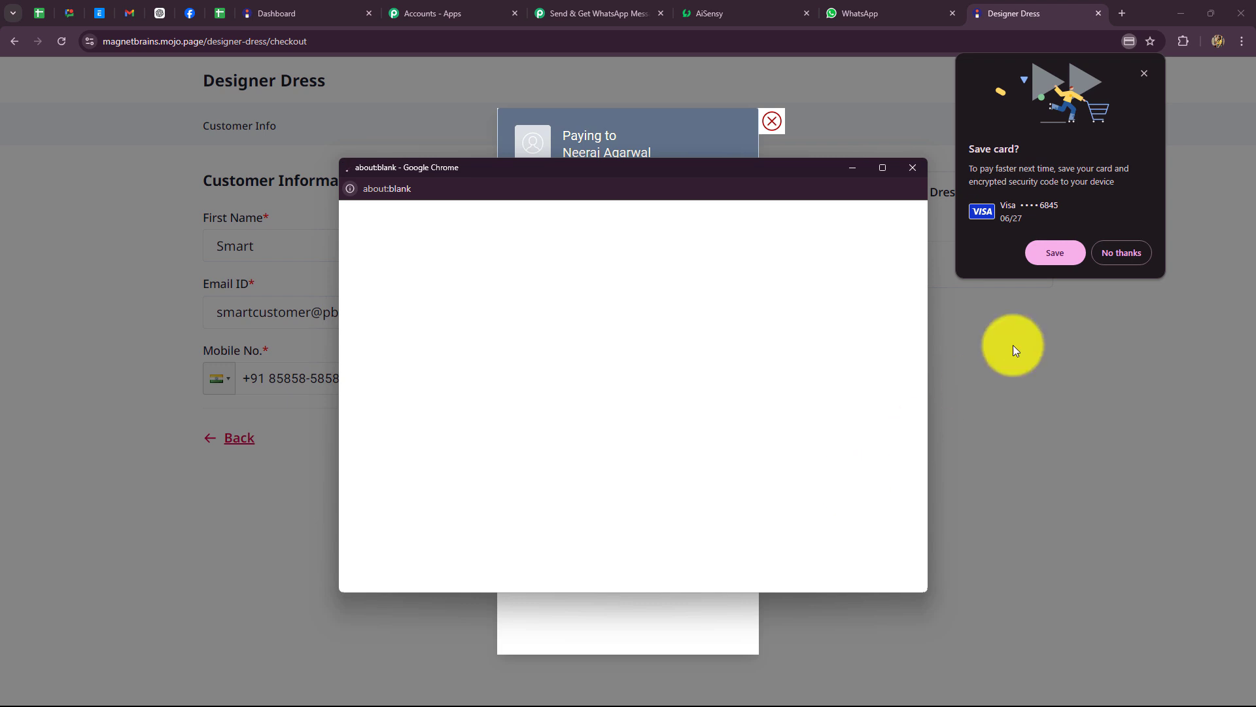
pyautogui.click(1124, 256)
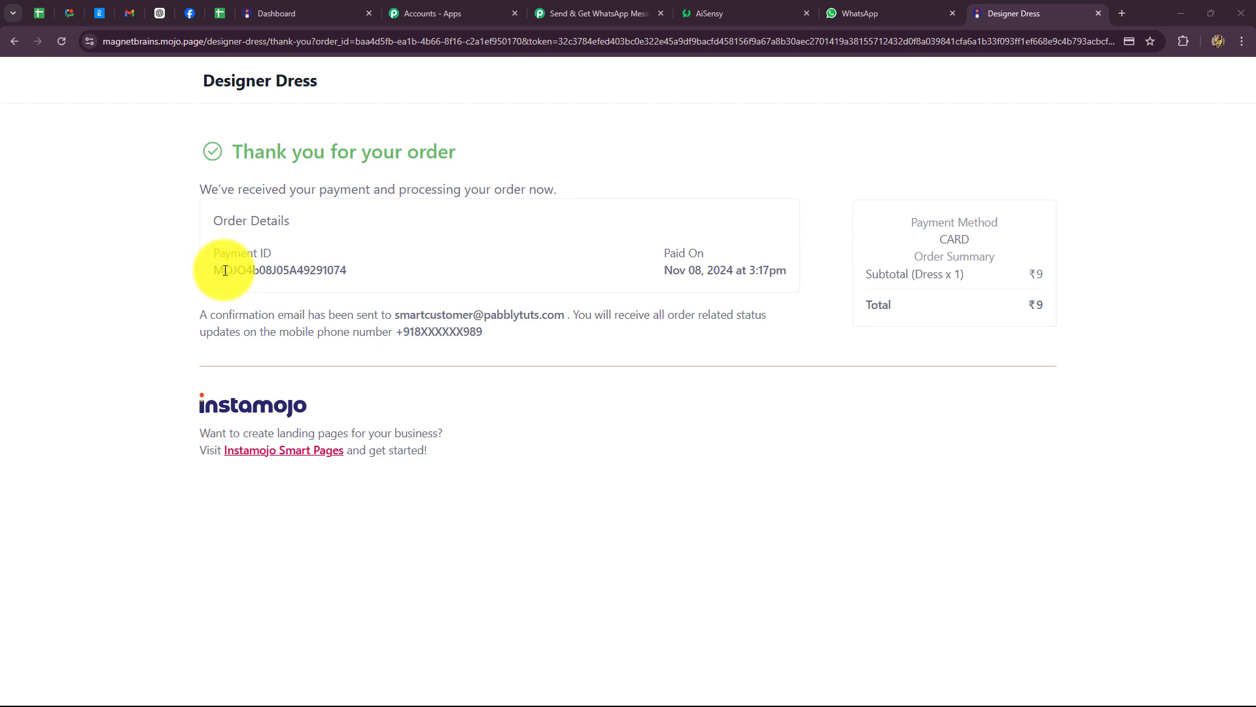
# Step: Review the captured Seller Account Id, SUCCESS status, payment id and INR currency
pyautogui.click(557, 21)
pyautogui.scroll(-5, 1132, 413)
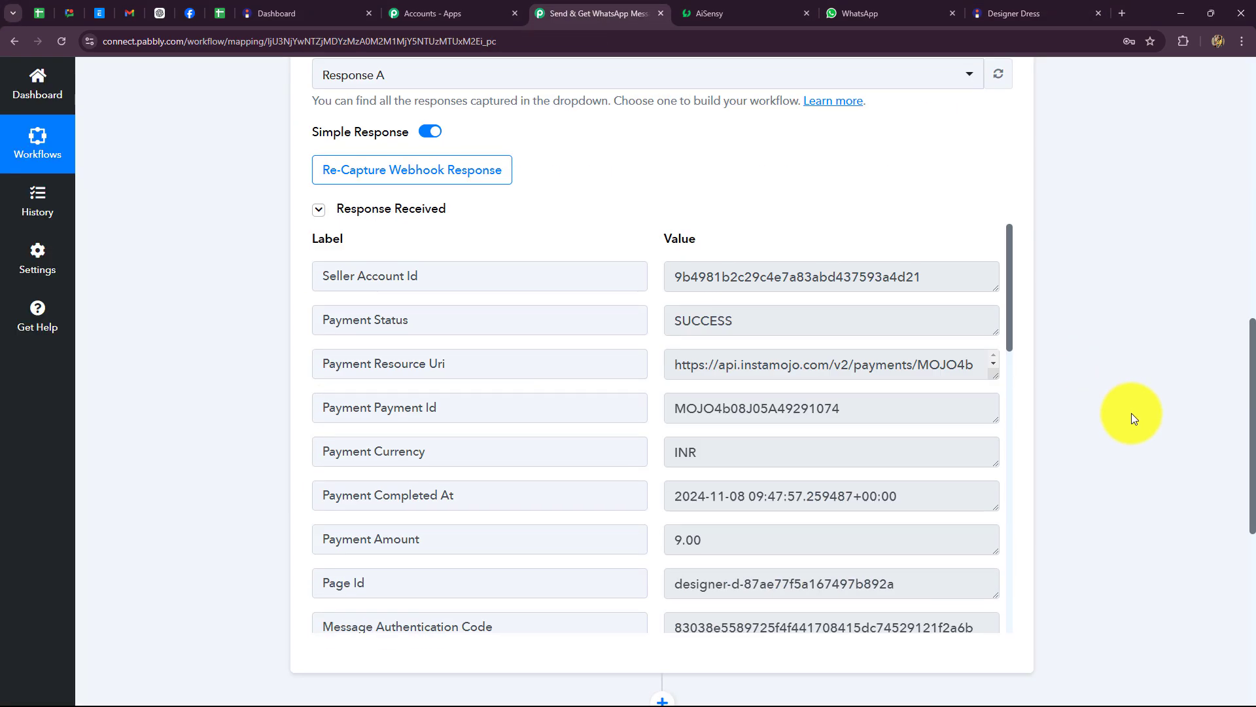
pyautogui.scroll(-3, 891, 443)
pyautogui.scroll(3, 892, 447)
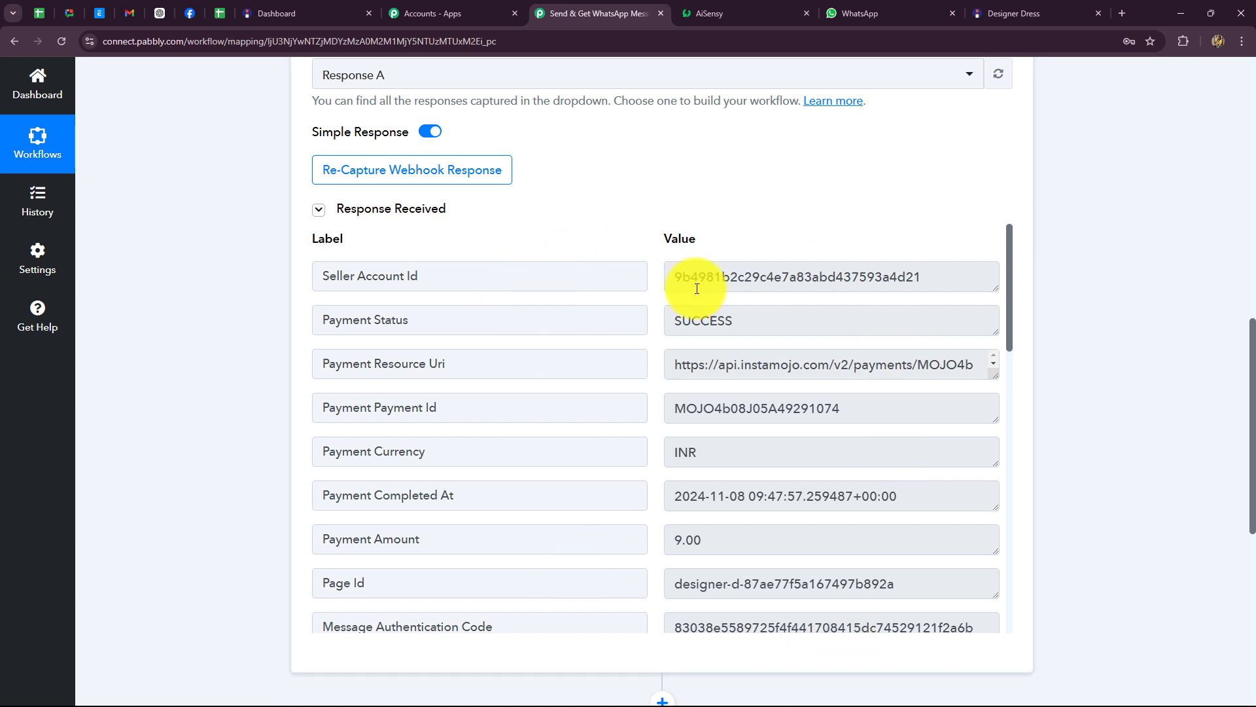
pyautogui.moveTo(676, 280); pyautogui.dragTo(1007, 300)
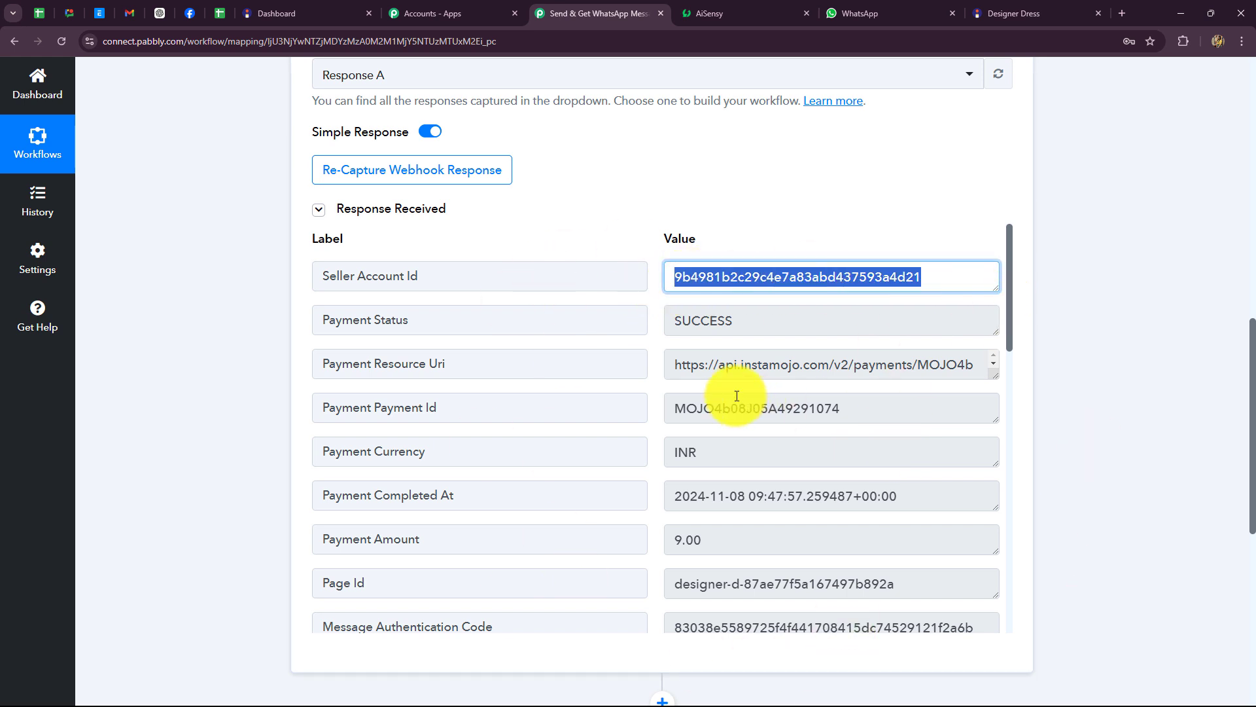
pyautogui.moveTo(761, 333); pyautogui.dragTo(635, 336)
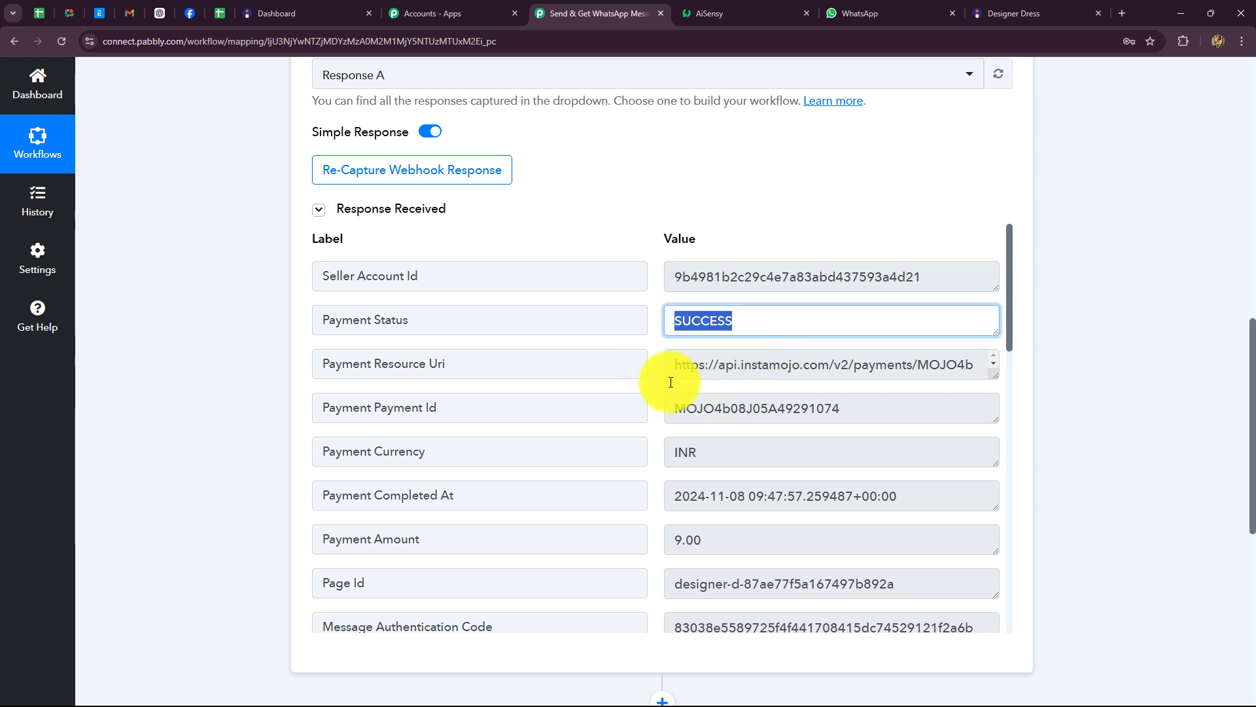
pyautogui.moveTo(684, 406); pyautogui.dragTo(995, 412)
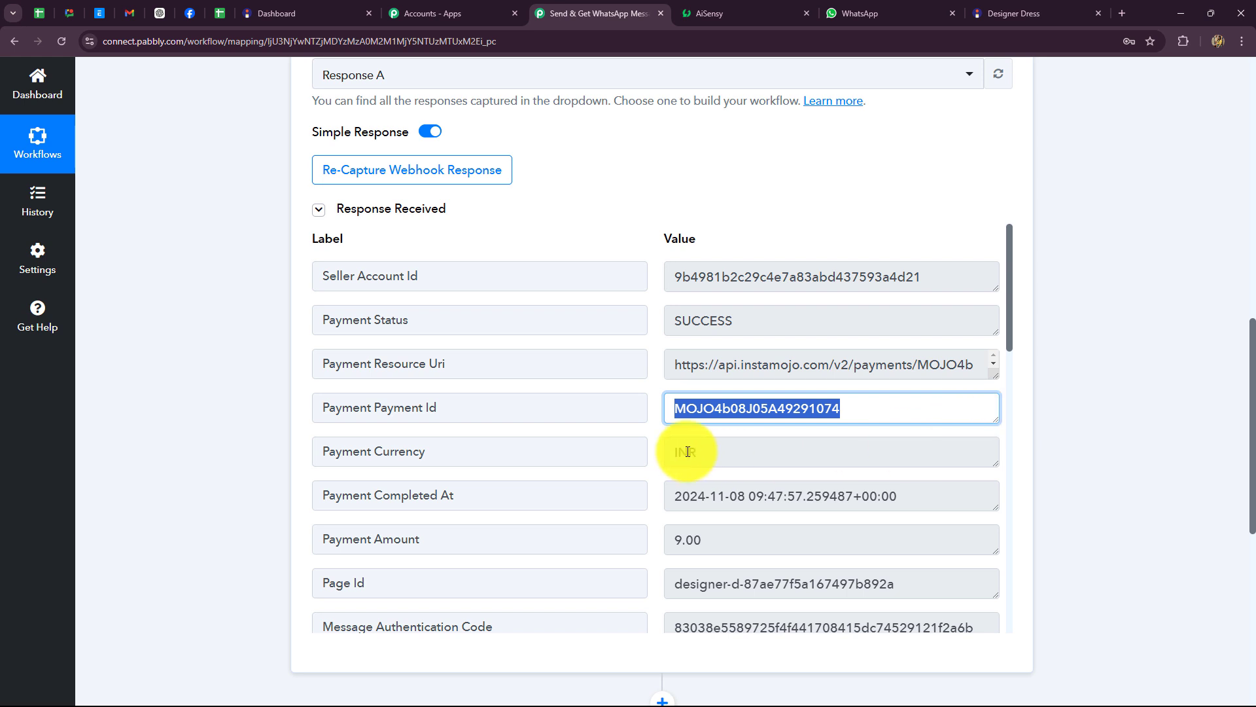
pyautogui.moveTo(717, 451); pyautogui.dragTo(877, 527)
# Step: Review the captured 9.00 amount, Page Id, and the buyer's e-mail and phone number
pyautogui.scroll(-2, 724, 528)
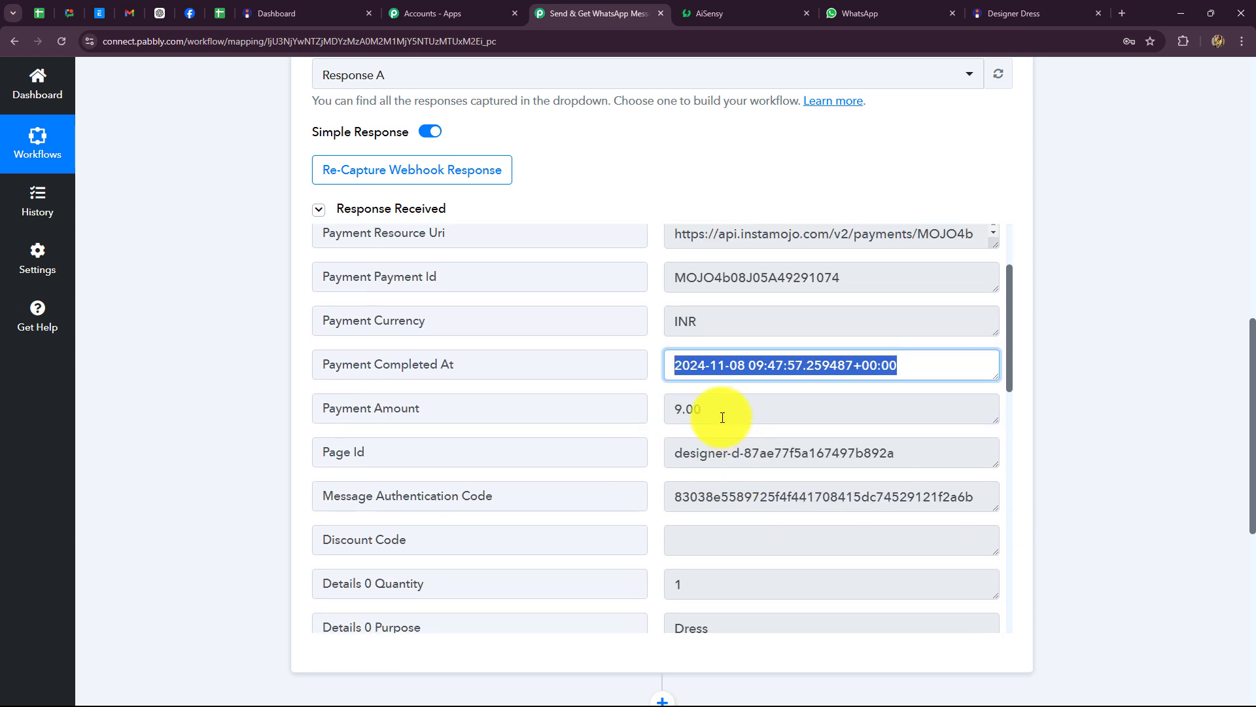
pyautogui.moveTo(678, 414); pyautogui.dragTo(709, 449)
pyautogui.moveTo(891, 457); pyautogui.dragTo(601, 460)
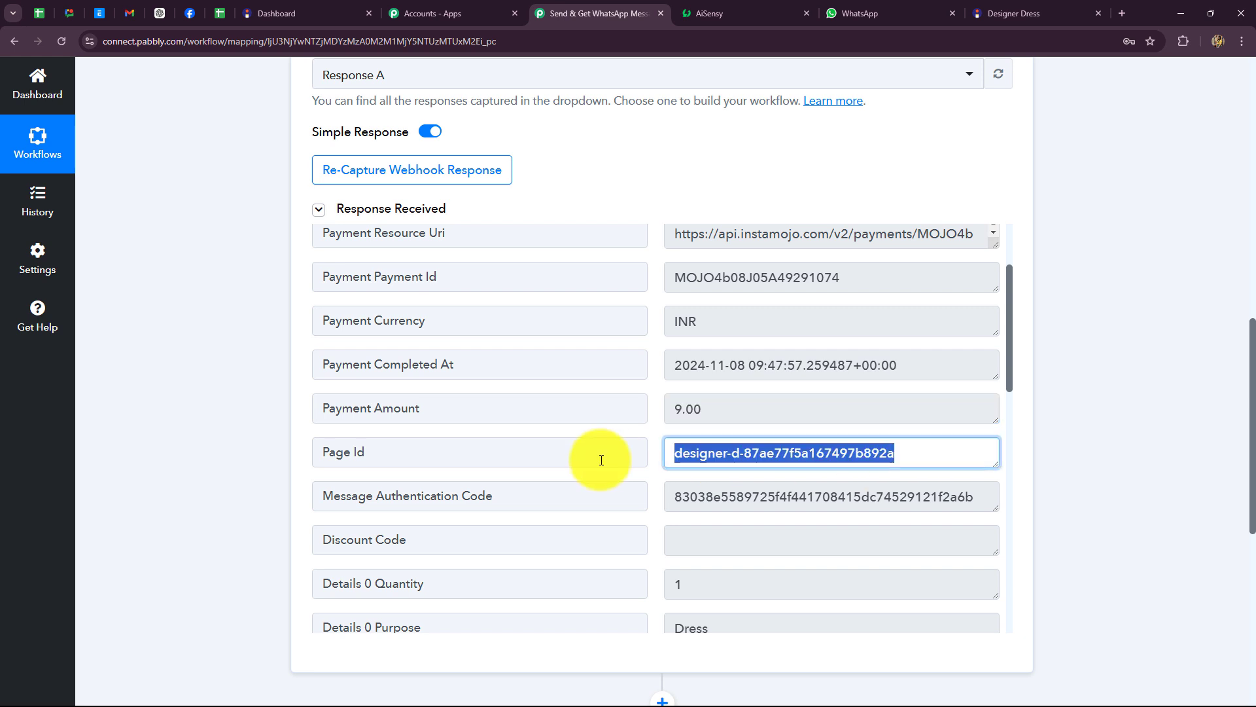
pyautogui.moveTo(973, 497); pyautogui.dragTo(571, 502)
pyautogui.scroll(-2, 762, 530)
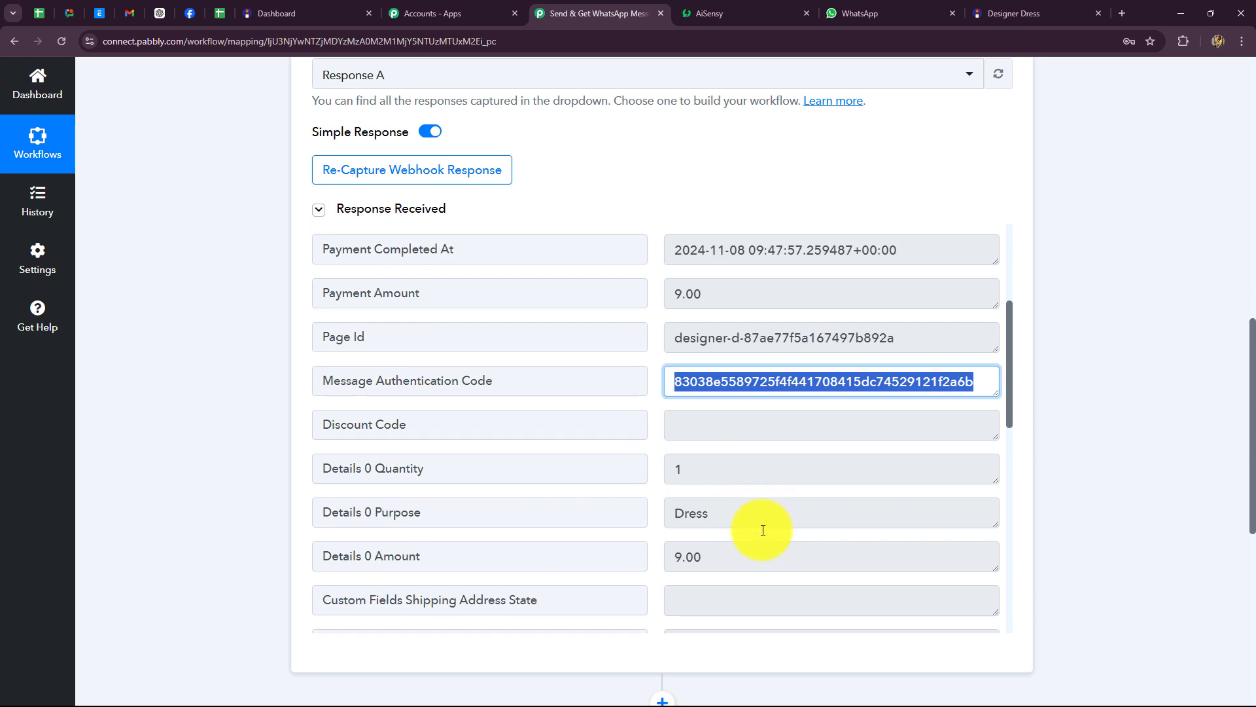
pyautogui.scroll(-2, 762, 530)
pyautogui.moveTo(765, 435); pyautogui.dragTo(648, 435)
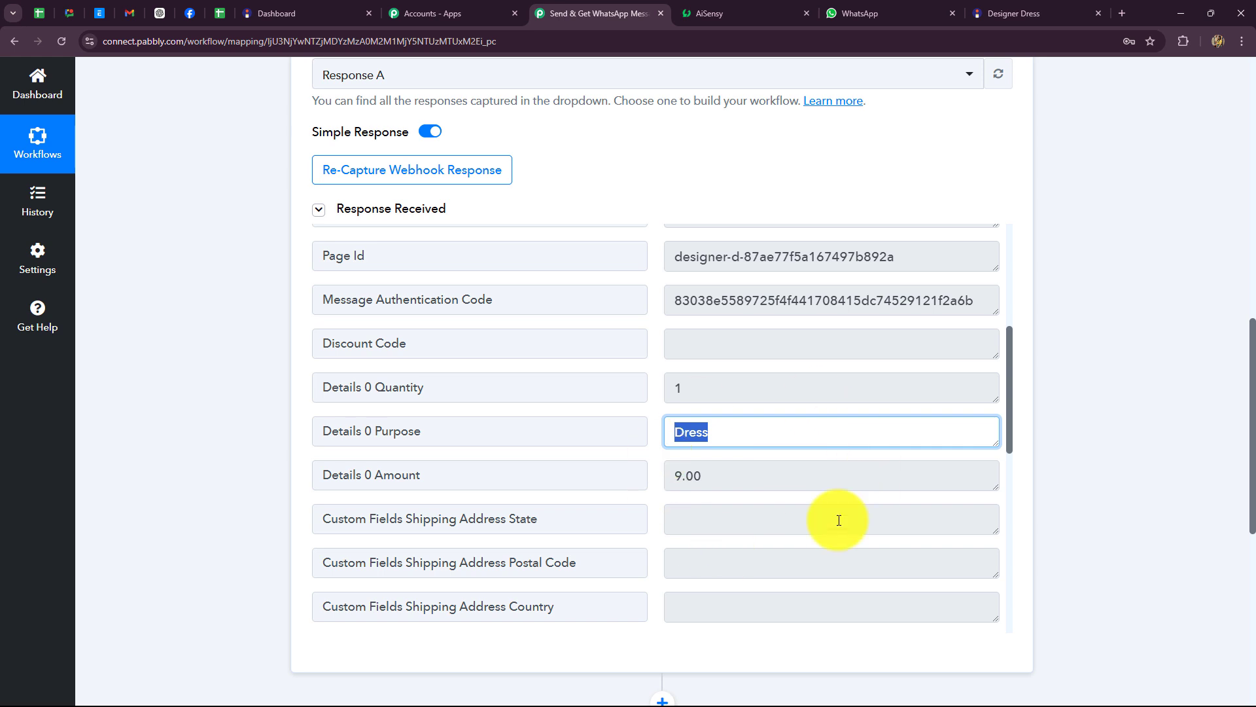
pyautogui.scroll(-10, 839, 520)
pyautogui.scroll(2, 693, 594)
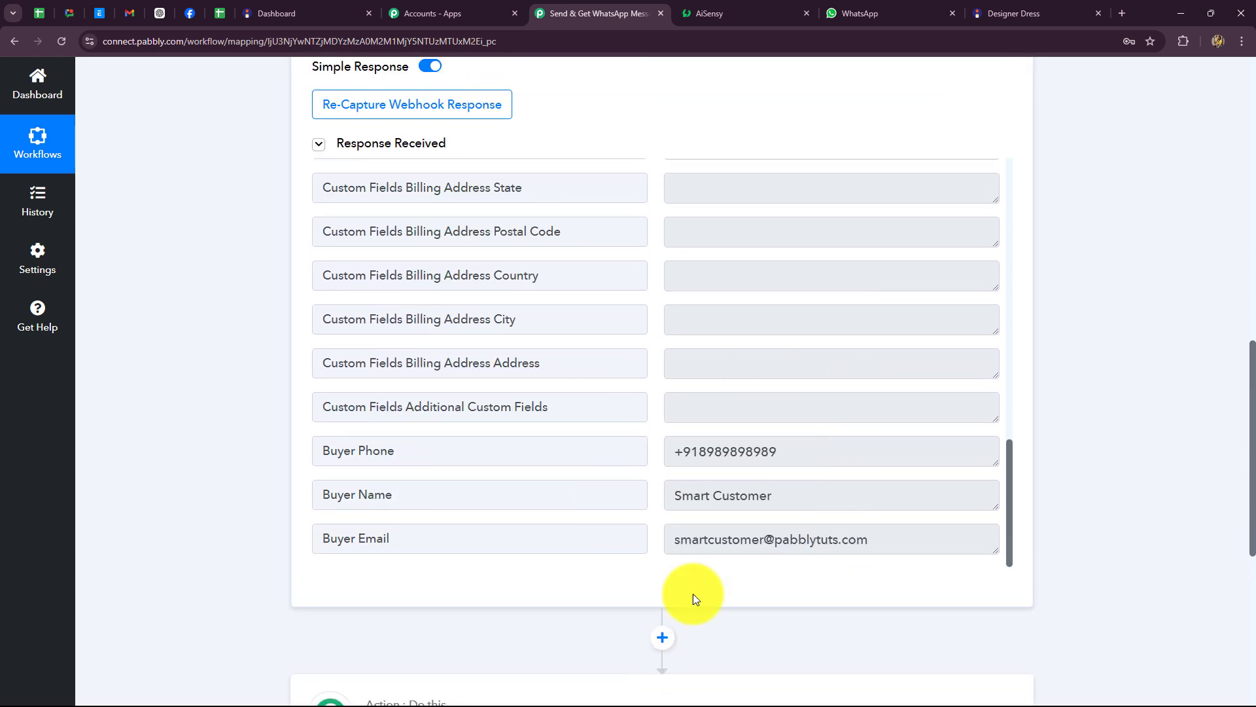
pyautogui.moveTo(933, 538); pyautogui.dragTo(723, 518)
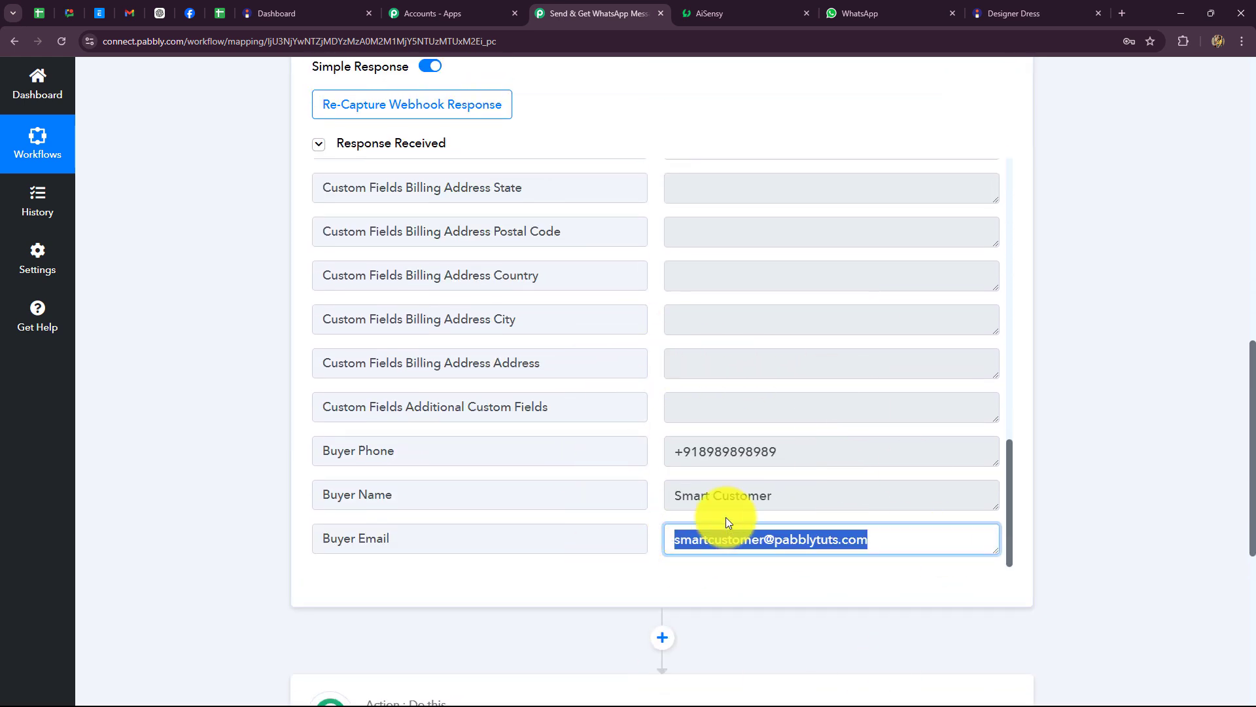
pyautogui.moveTo(674, 451); pyautogui.dragTo(781, 495)
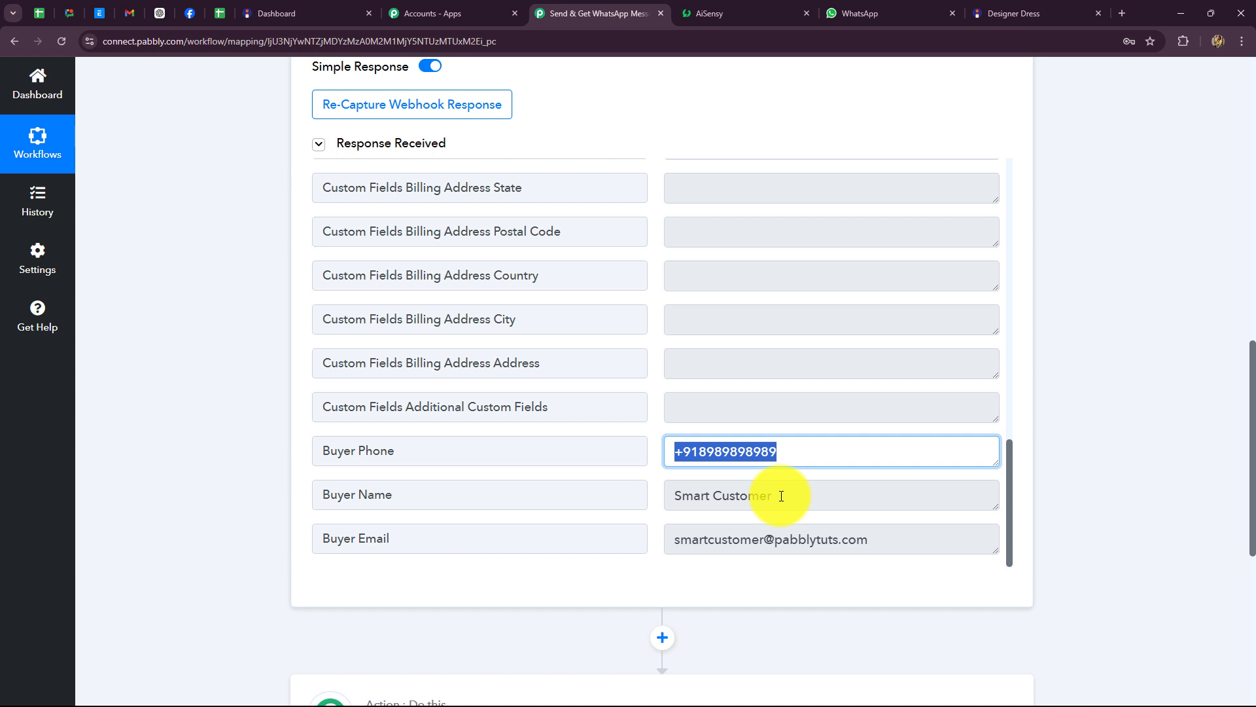
# Step: Collapse the Instamojo New Sale trigger step and glance at the AiSensy tab before returning
pyautogui.scroll(20, 1118, 453)
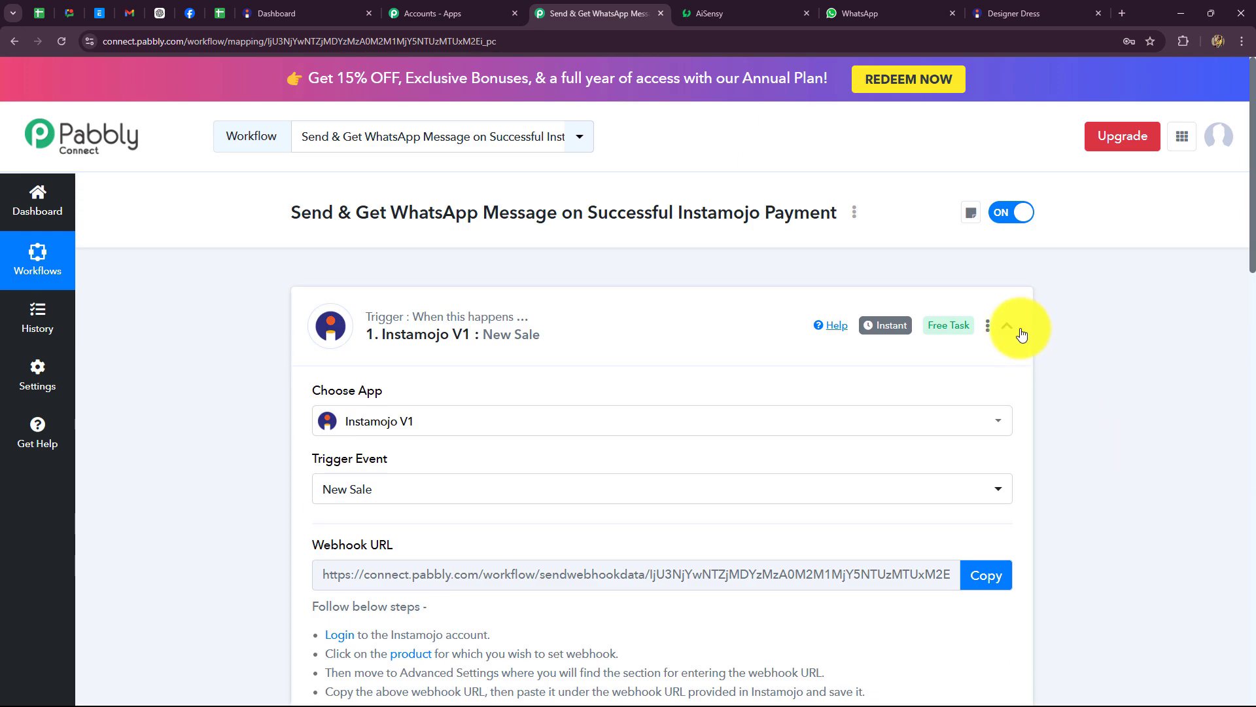
pyautogui.click(1007, 326)
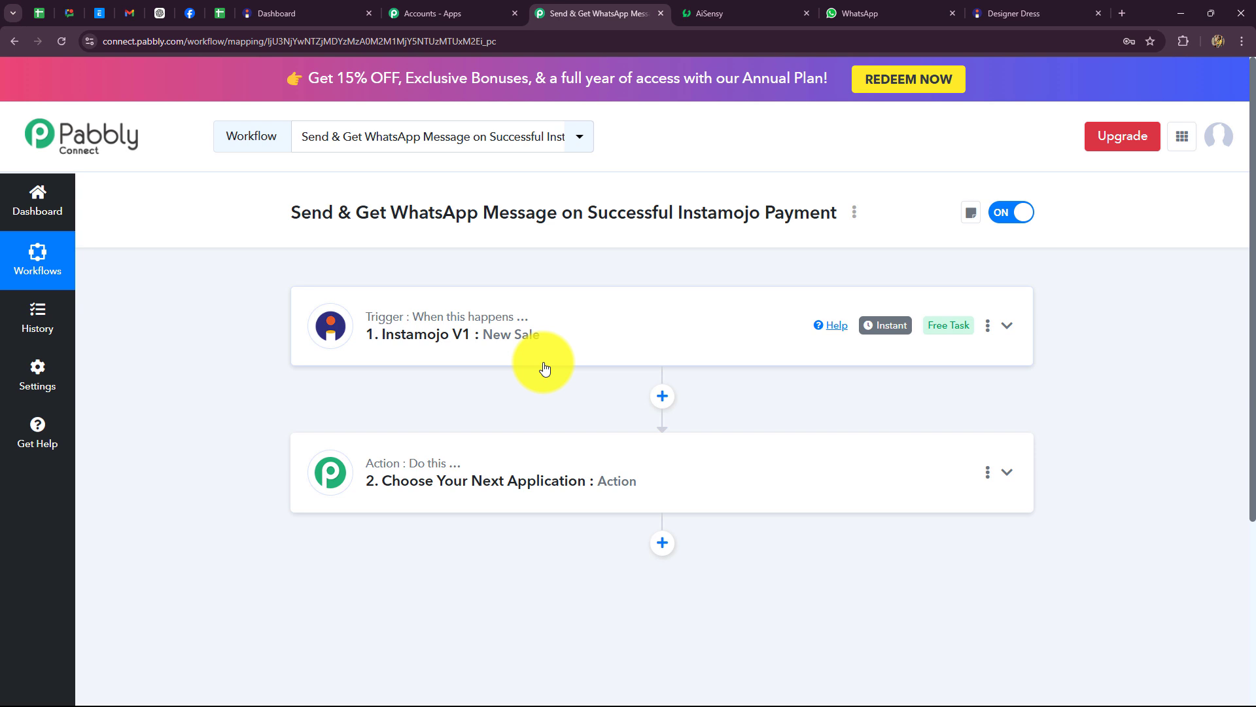
pyautogui.scroll(-1, 543, 366)
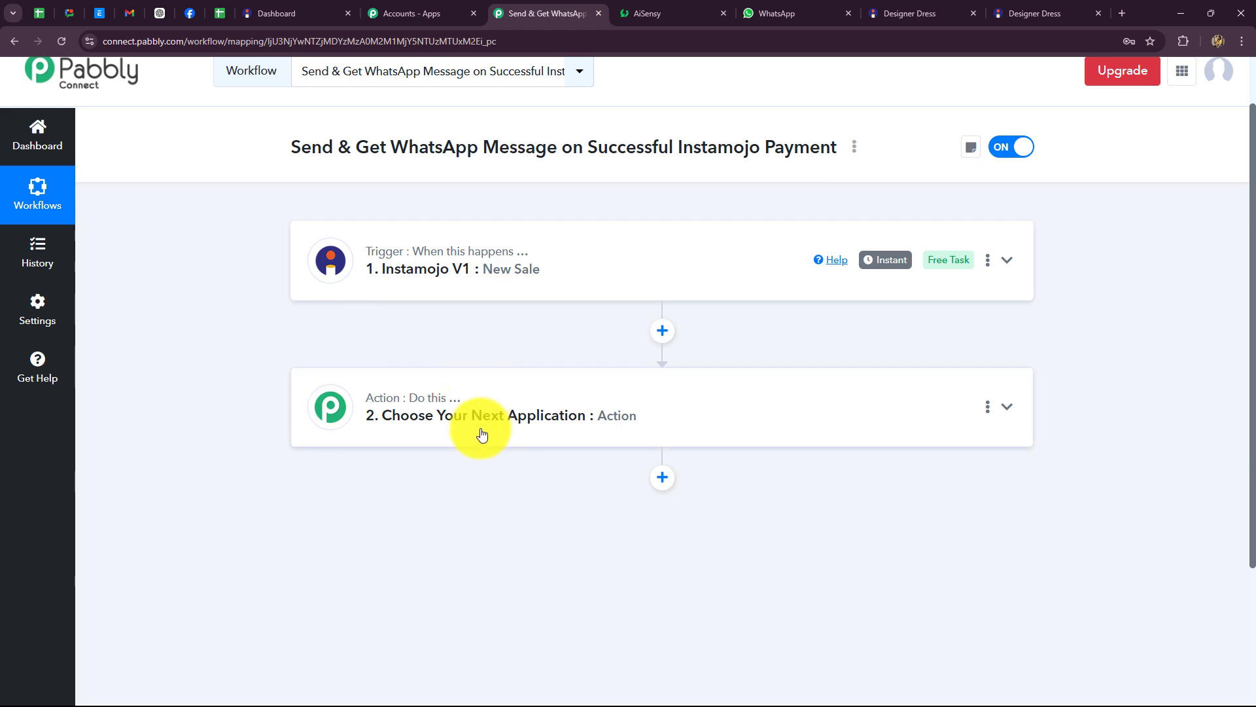
pyautogui.click(645, 13)
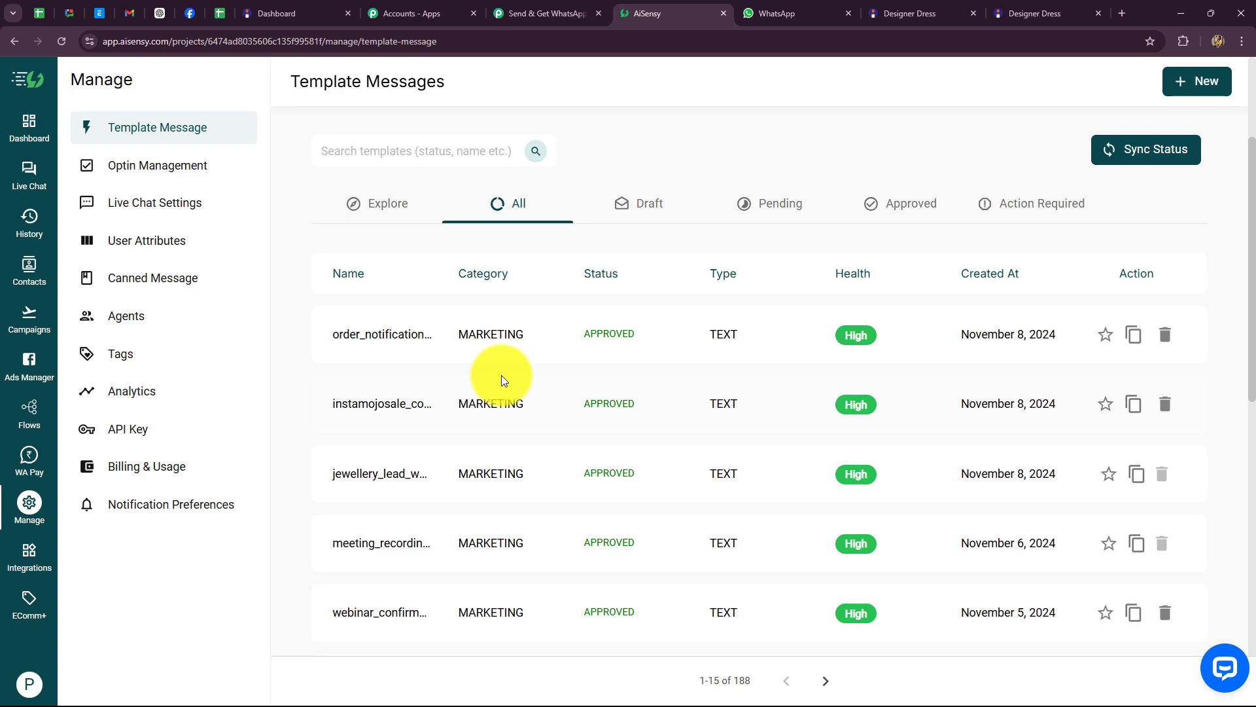
pyautogui.click(536, 13)
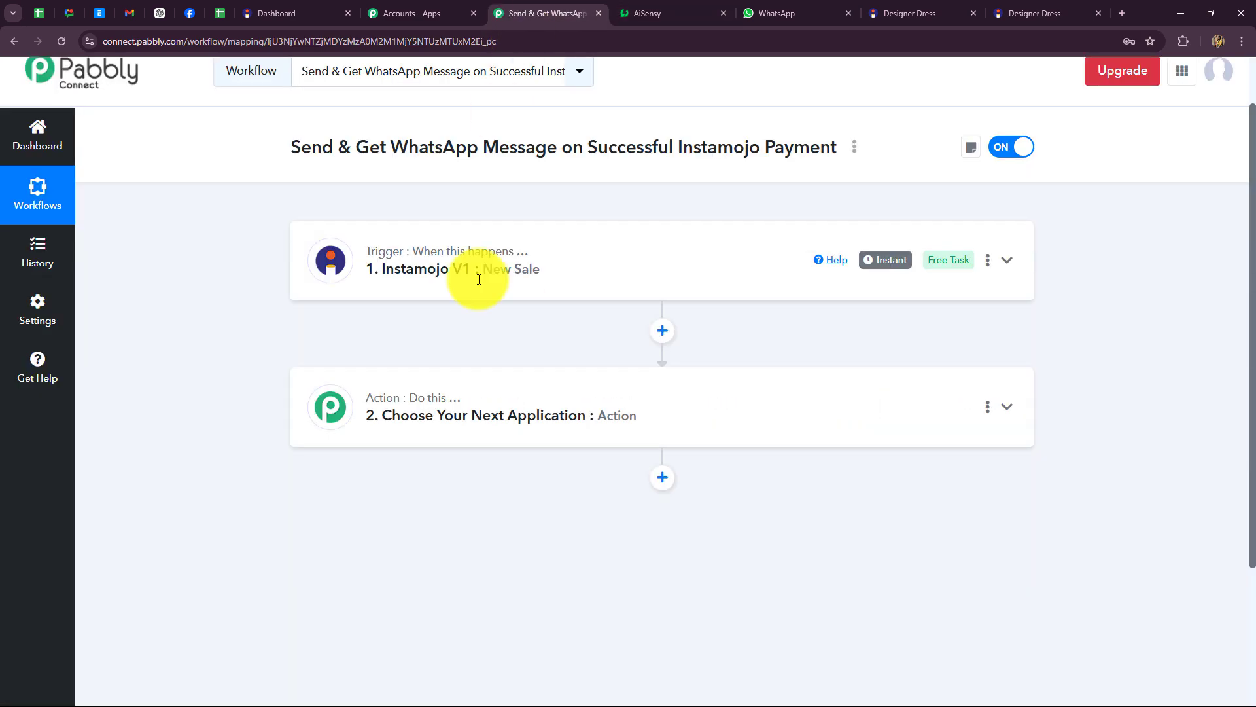
# Step: Set the action to WhatsApp by AiSensy's Send Template Message event and start connecting an account
pyautogui.click(446, 399)
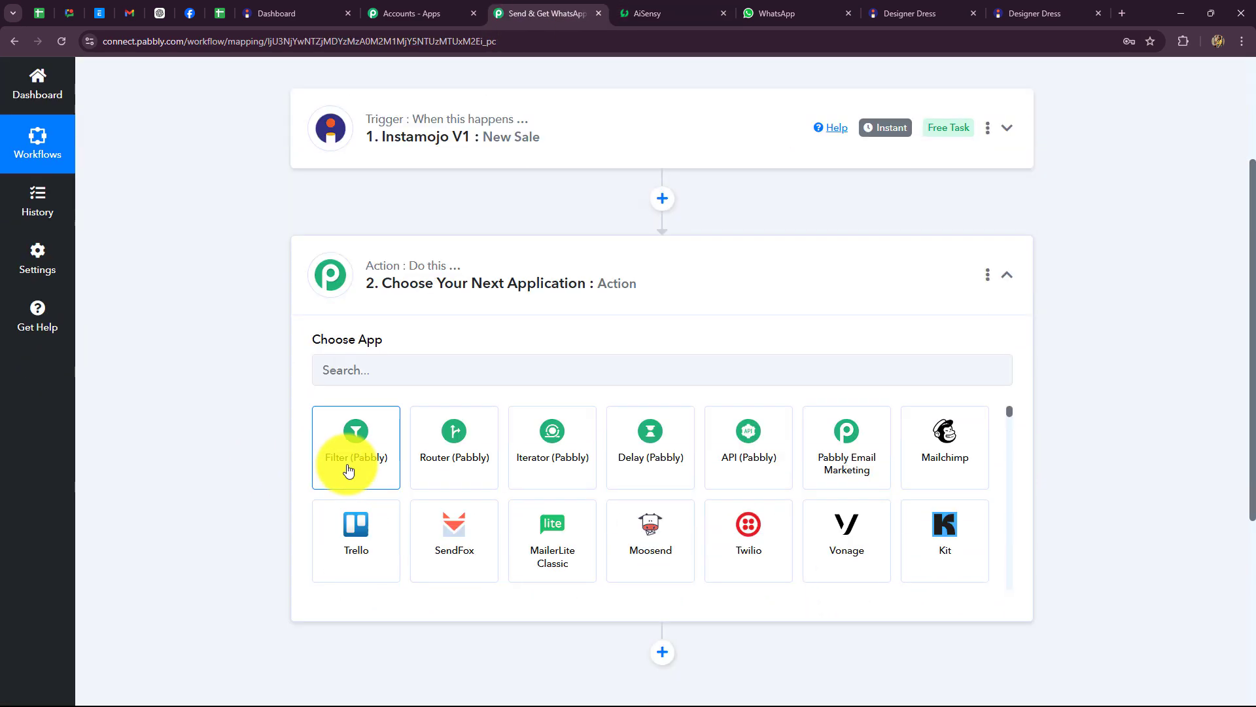
pyautogui.click(346, 340)
pyautogui.write('AiS')
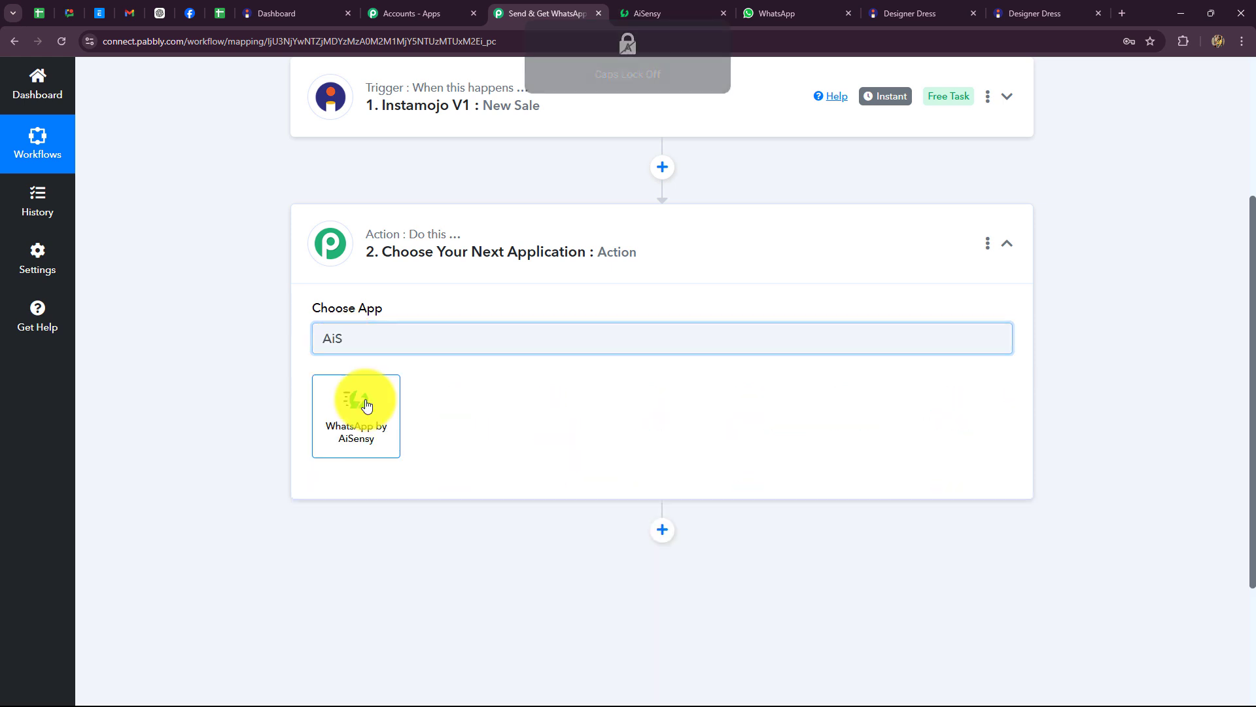
pyautogui.click(366, 406)
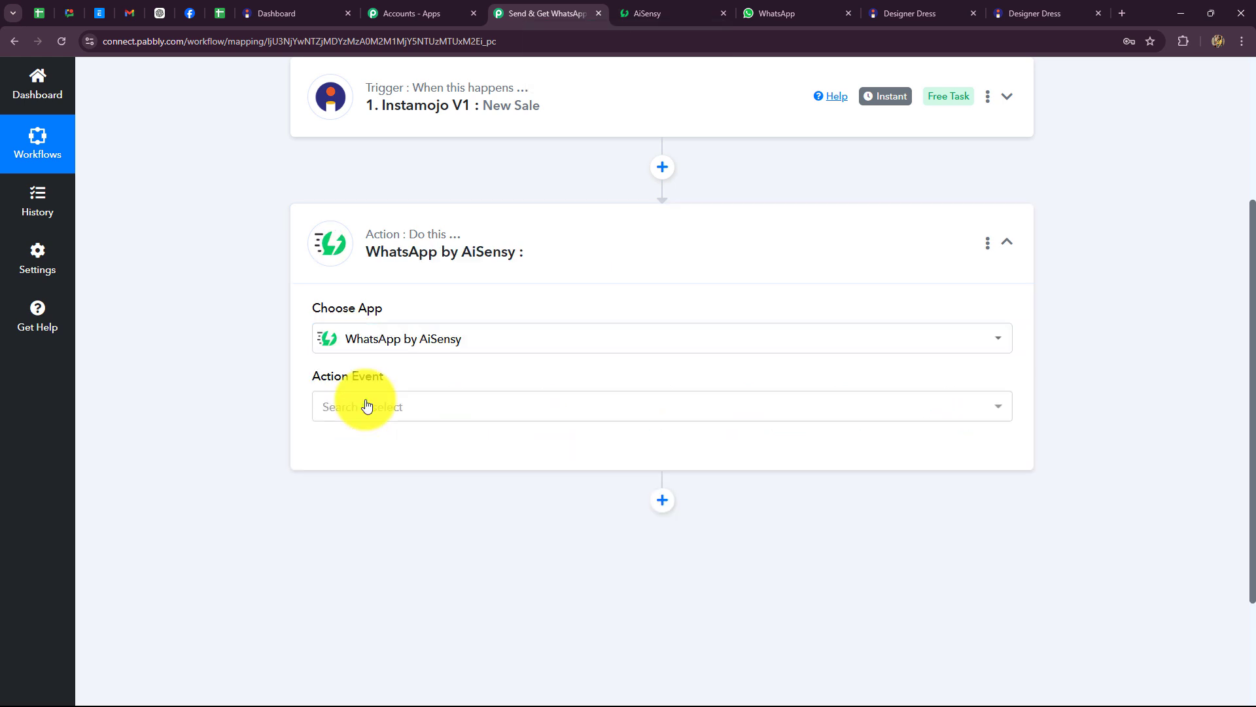
pyautogui.click(364, 406)
pyautogui.click(371, 490)
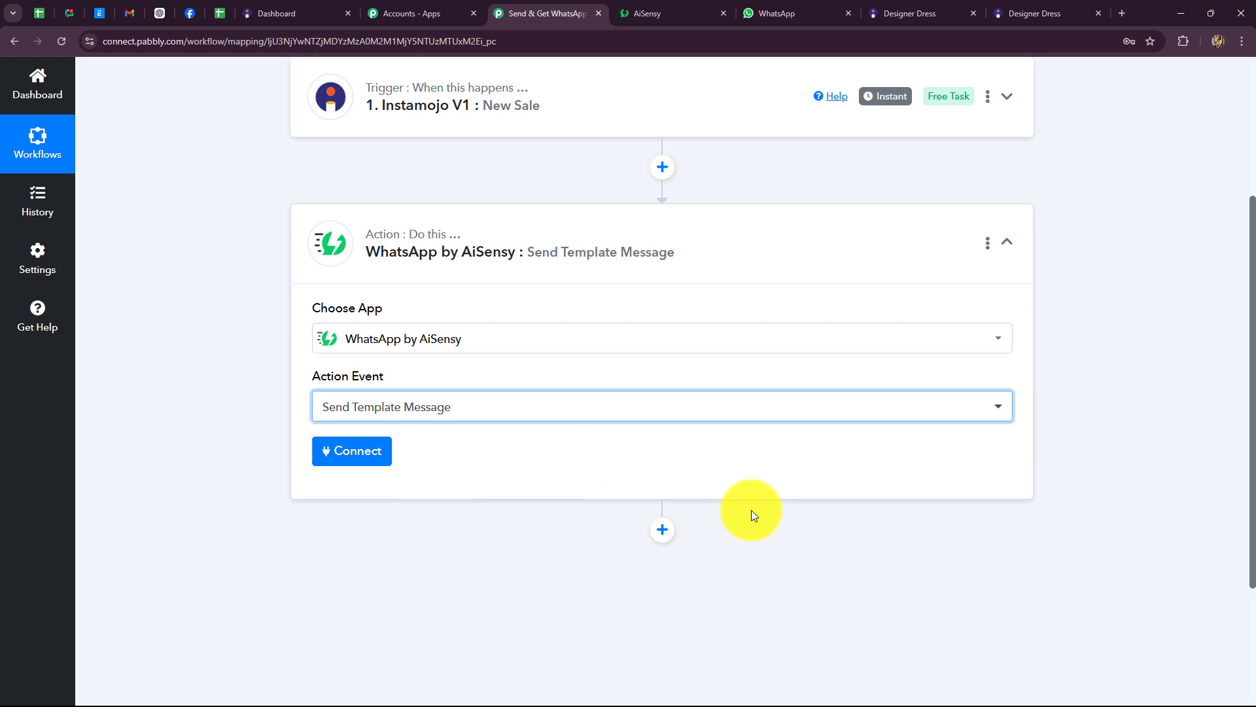
pyautogui.click(352, 450)
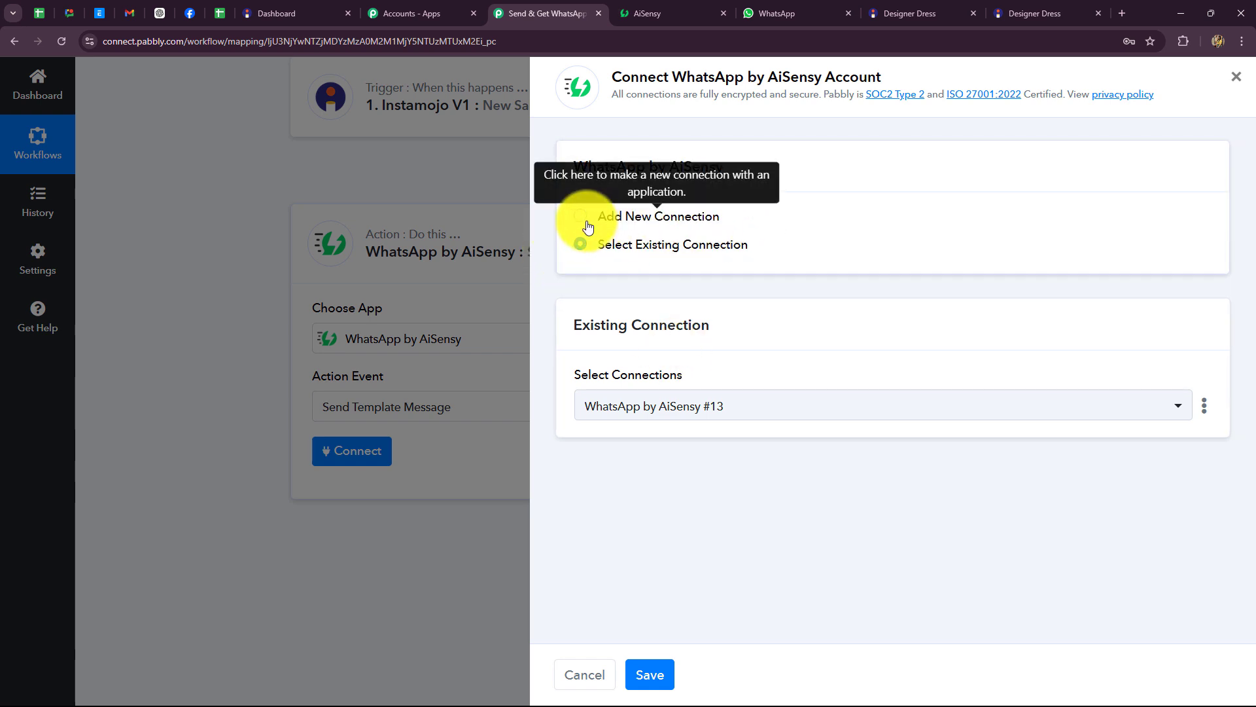
# Step: Add a new AiSensy connection and copy the API key from AiSensy's Manage > API Key page
pyautogui.click(584, 218)
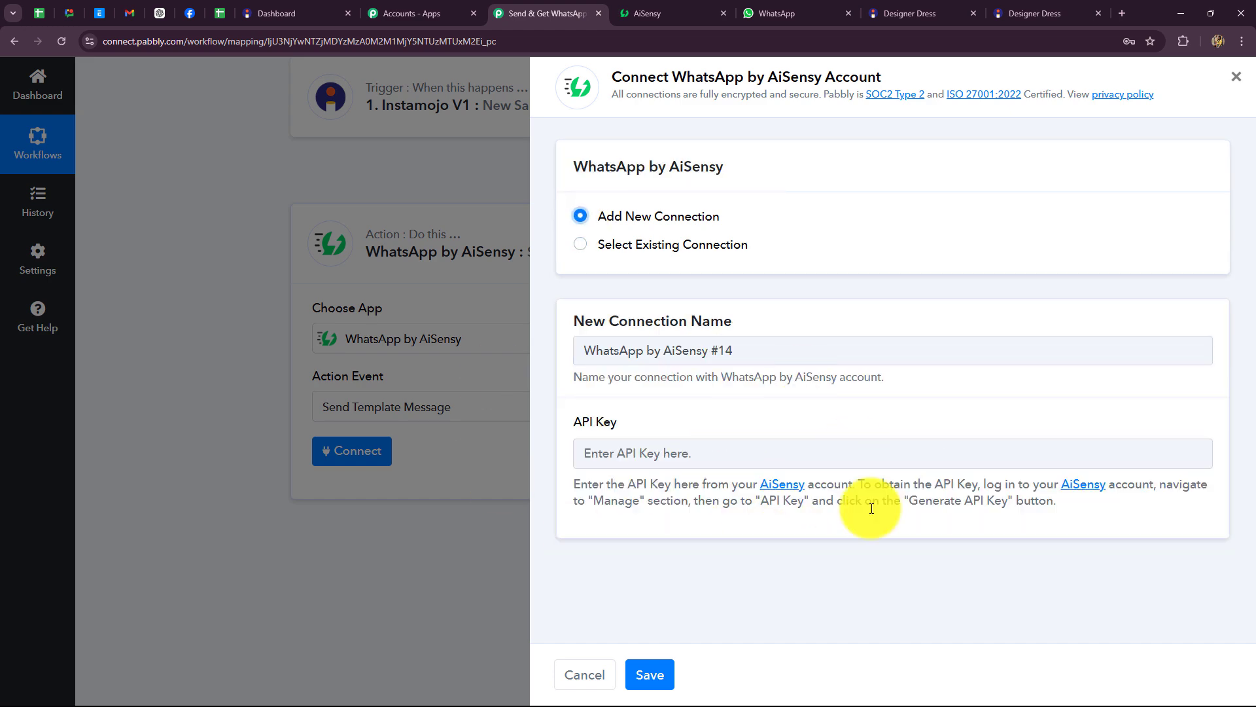
pyautogui.click(654, 13)
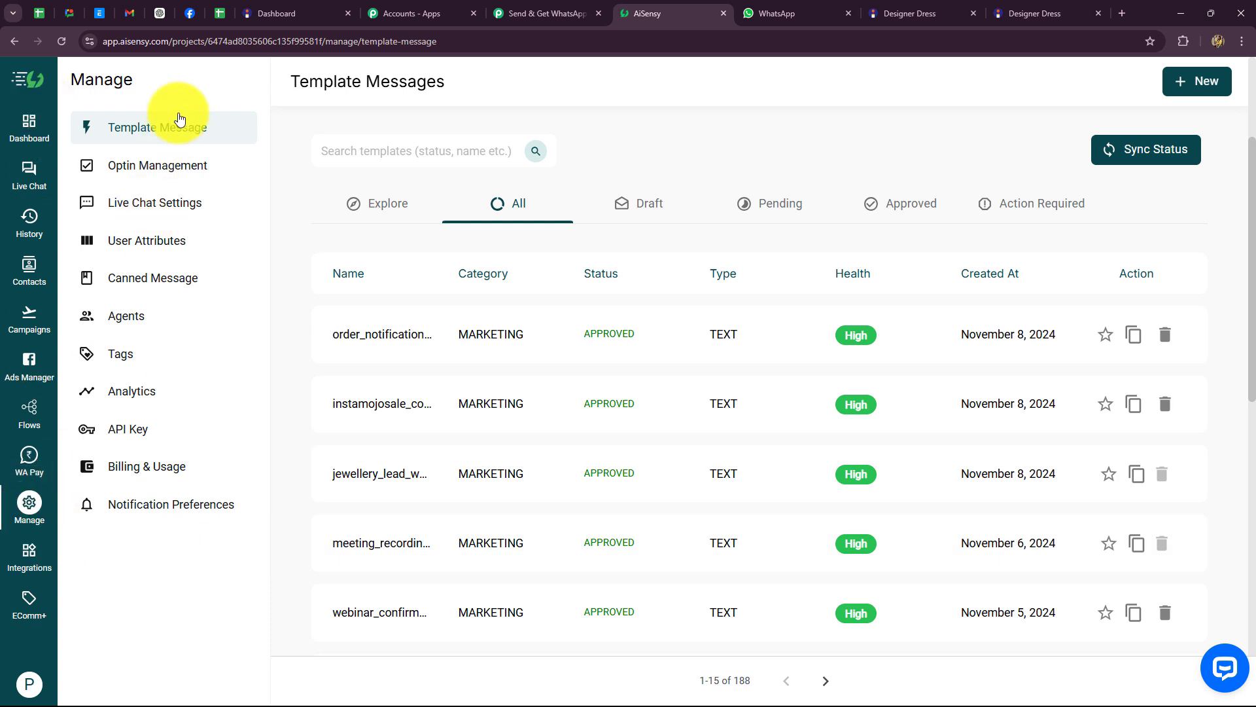
pyautogui.click(133, 431)
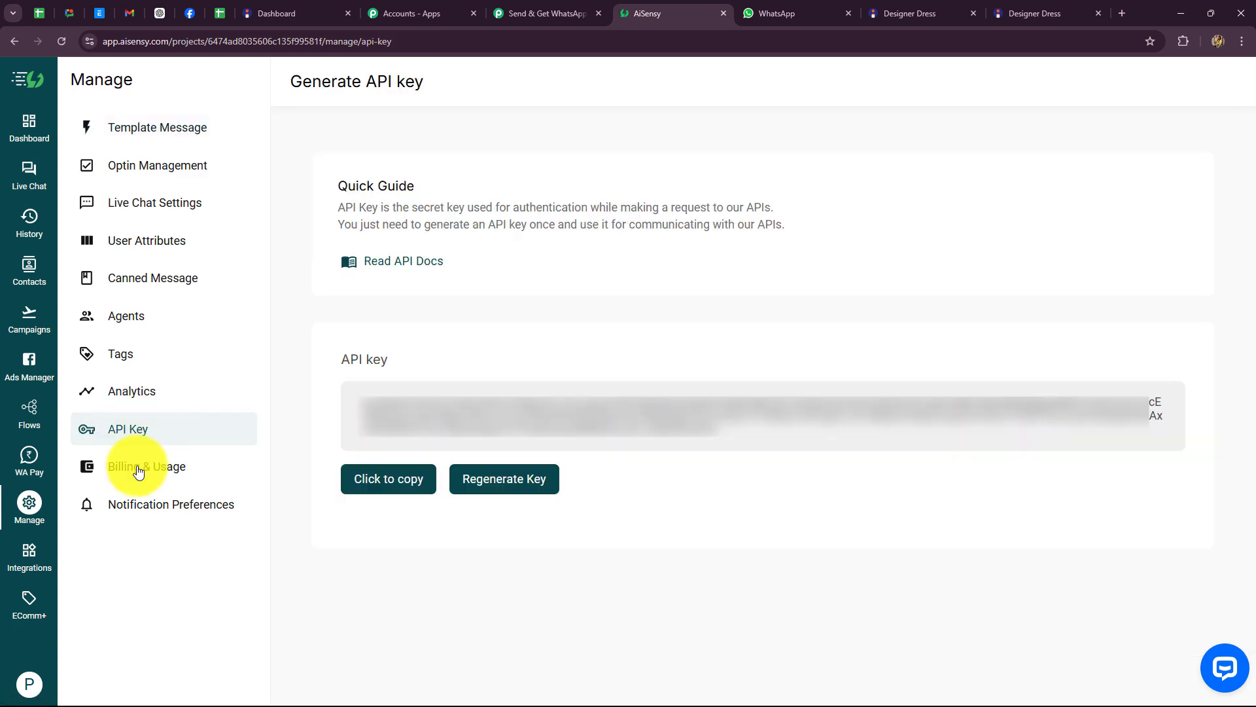
pyautogui.click(395, 485)
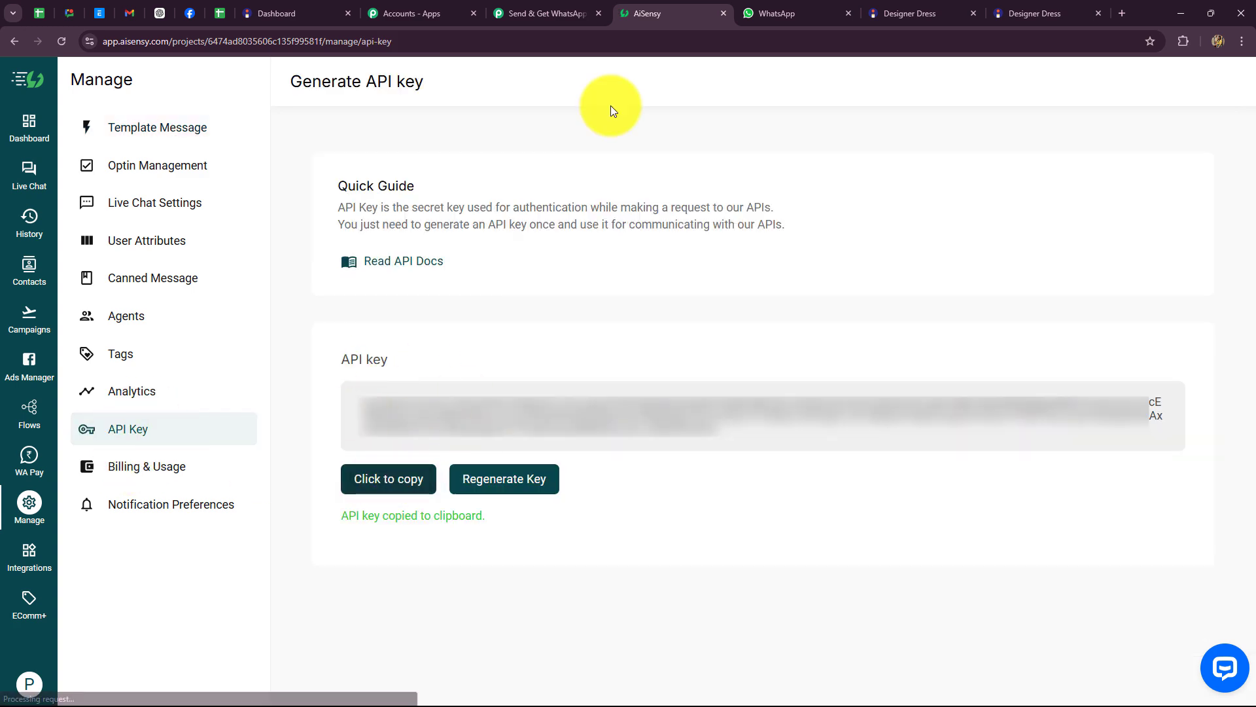
pyautogui.click(527, 14)
pyautogui.click(620, 457)
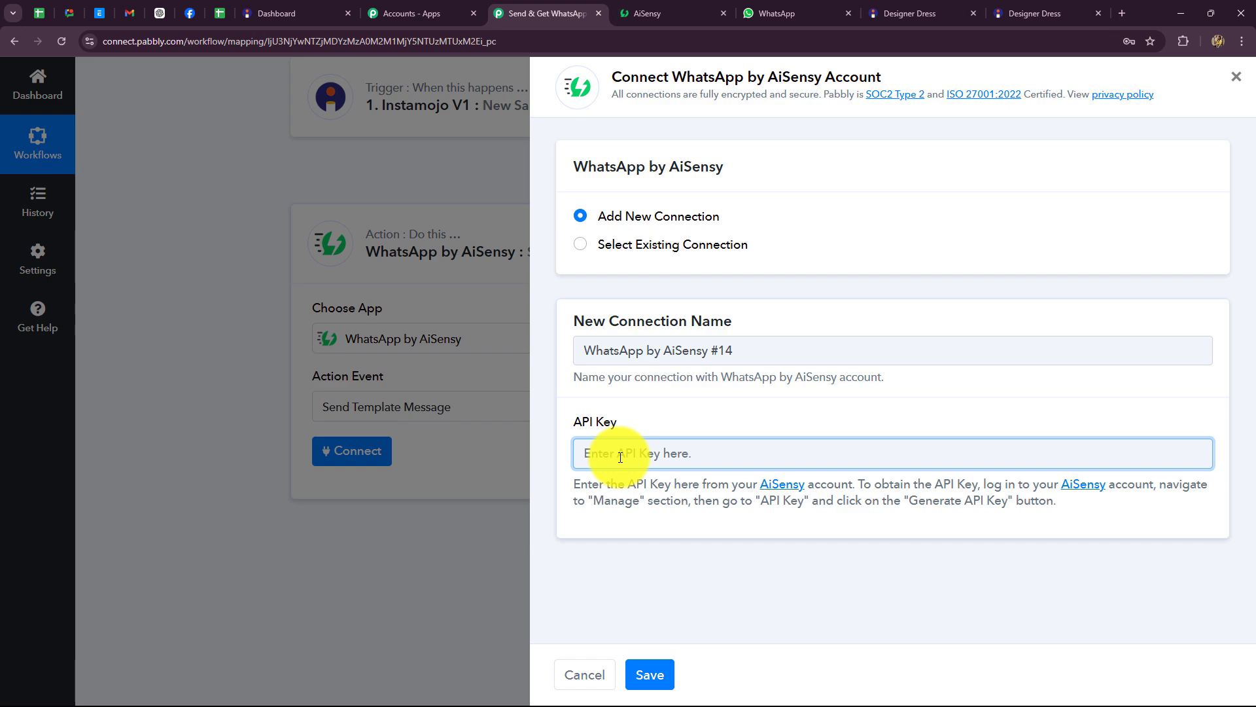
# Step: Paste the AiSensy API key, save the connection, and review the Send Template Message fields
pyautogui.hotkey('ctrl', 'v')
pyautogui.click(658, 674)
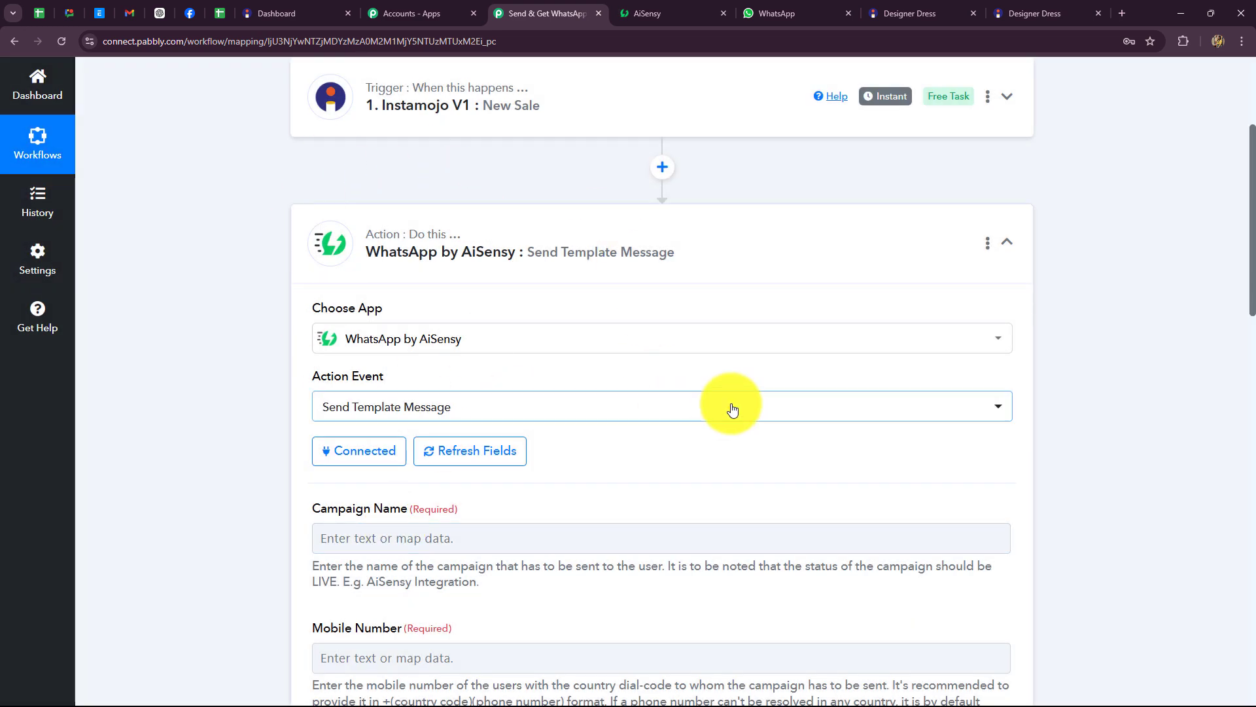
pyautogui.scroll(-4, 736, 409)
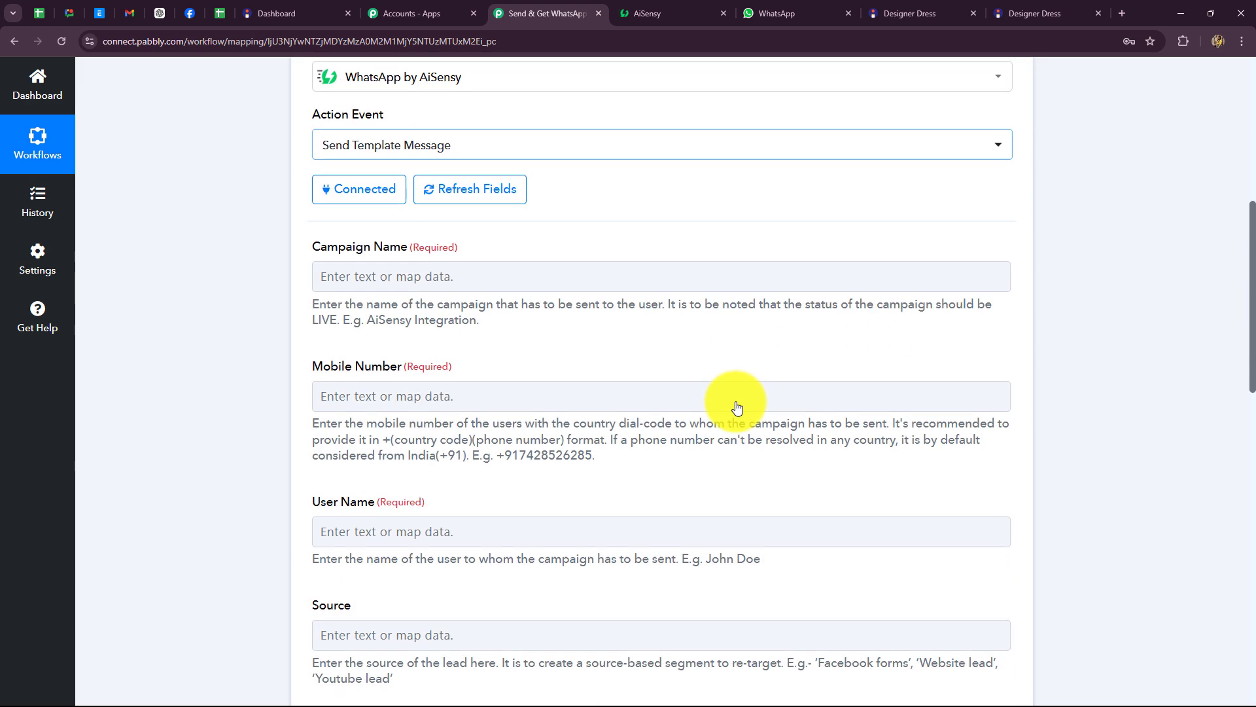
pyautogui.click(737, 407)
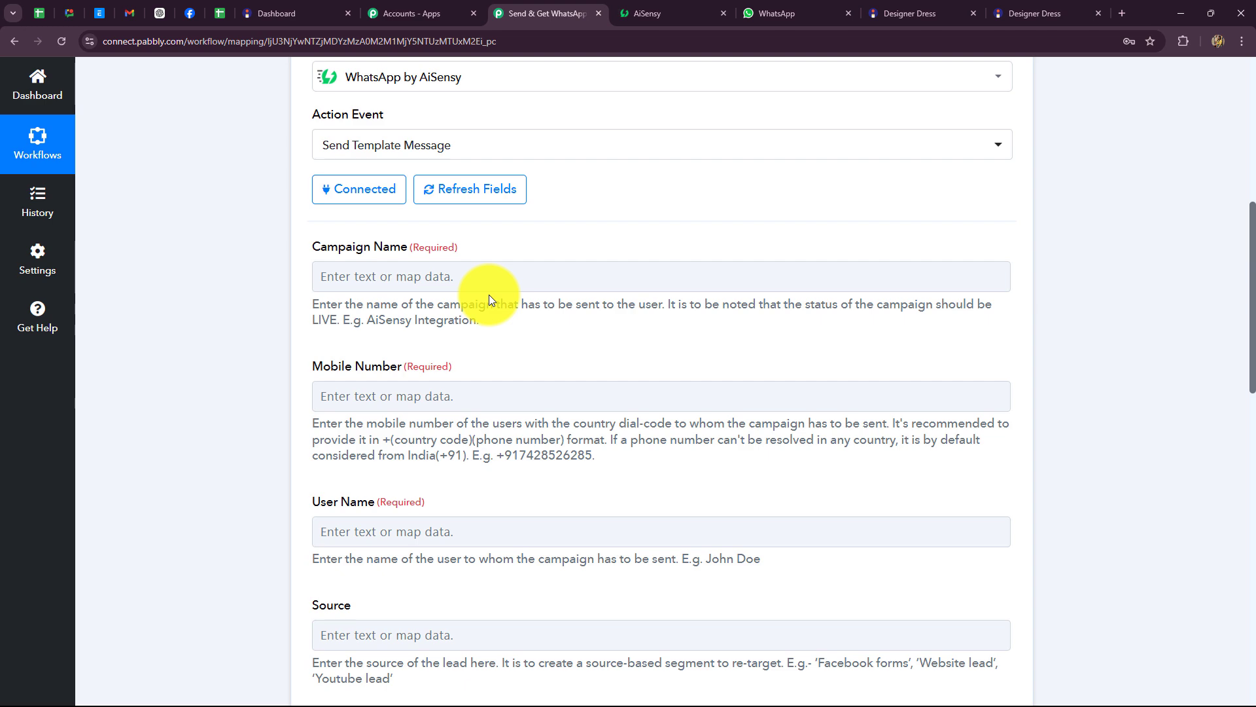
pyautogui.scroll(-1, 435, 468)
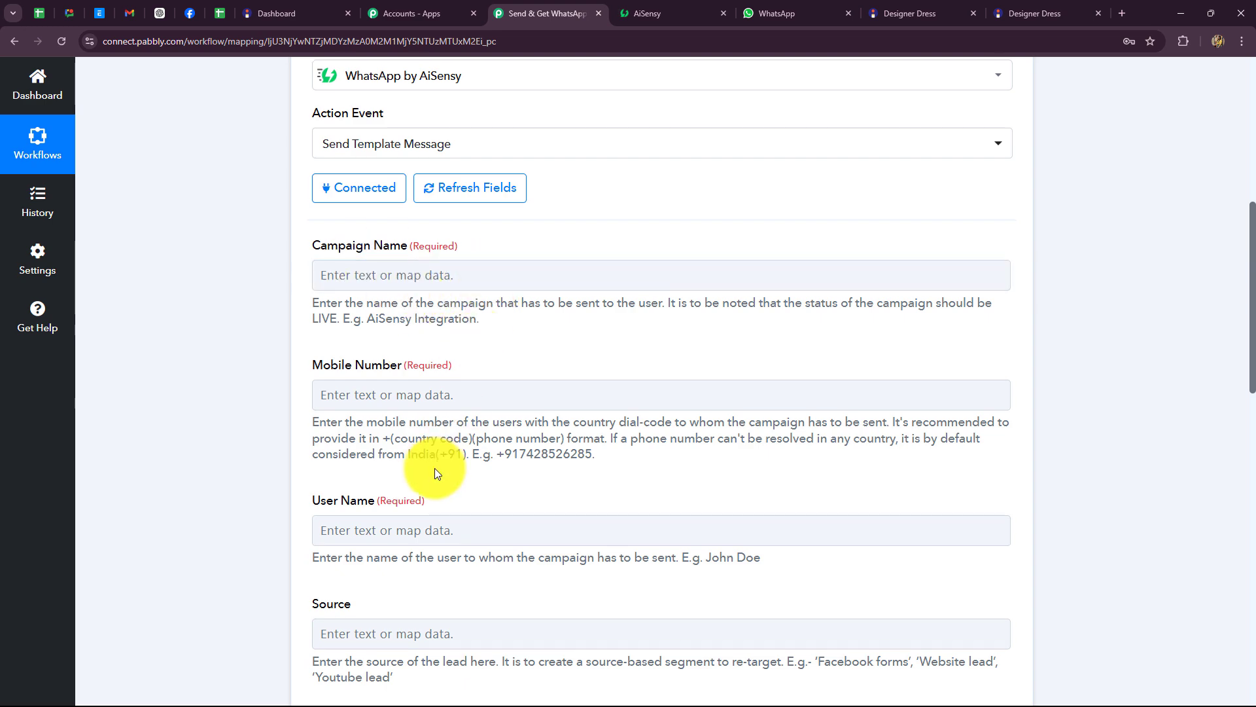
pyautogui.scroll(-3, 436, 472)
pyautogui.scroll(5, 434, 468)
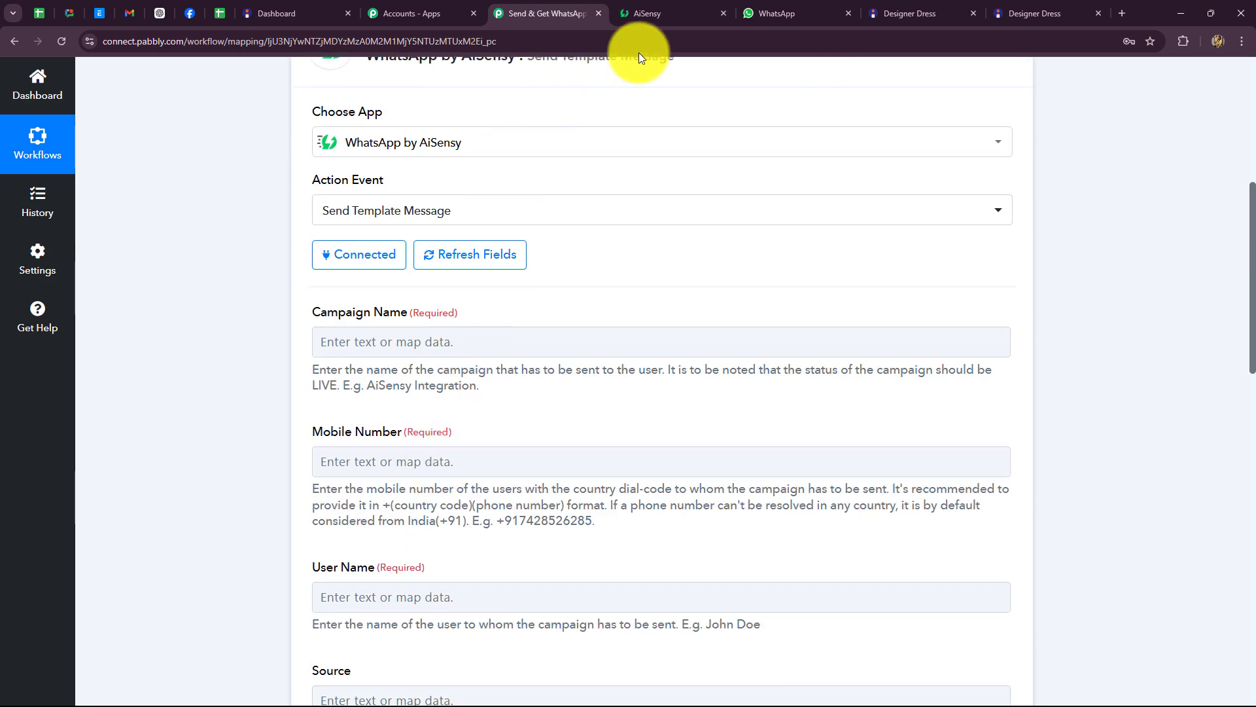
# Step: Review the instamojosale_confirmation template's wording in AiSensy's full template list, then open Campaigns
pyautogui.click(654, 14)
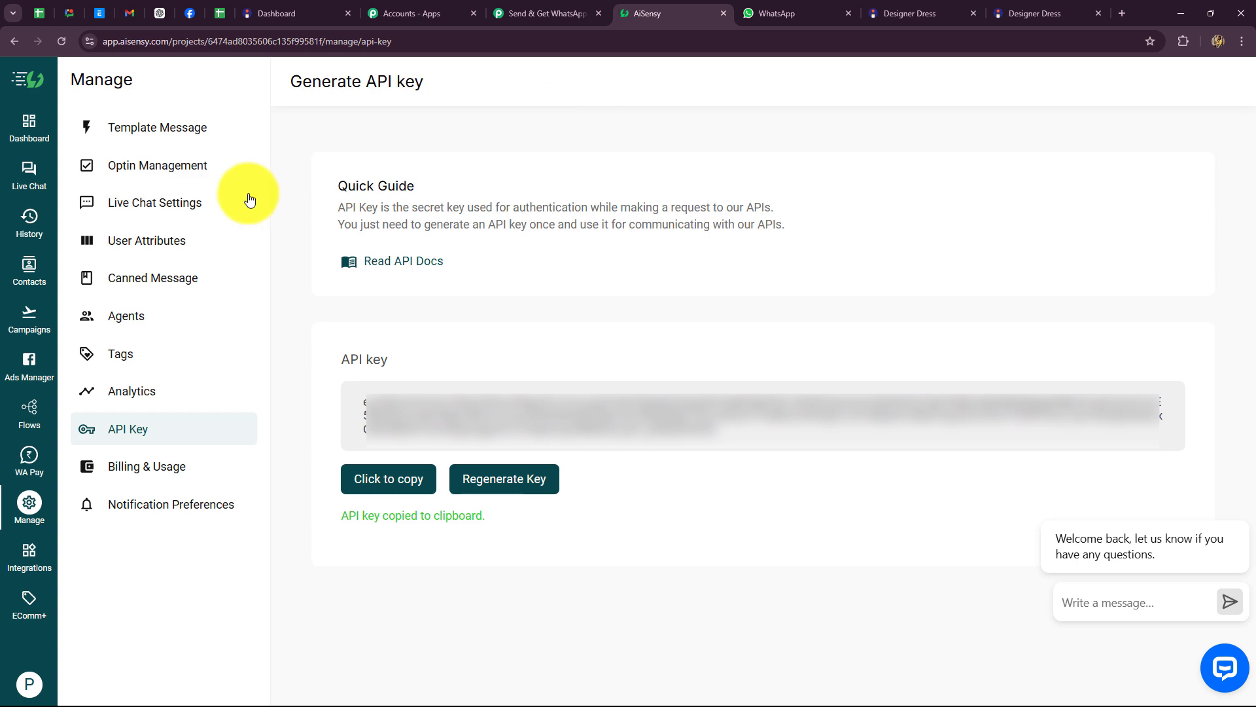
pyautogui.click(150, 127)
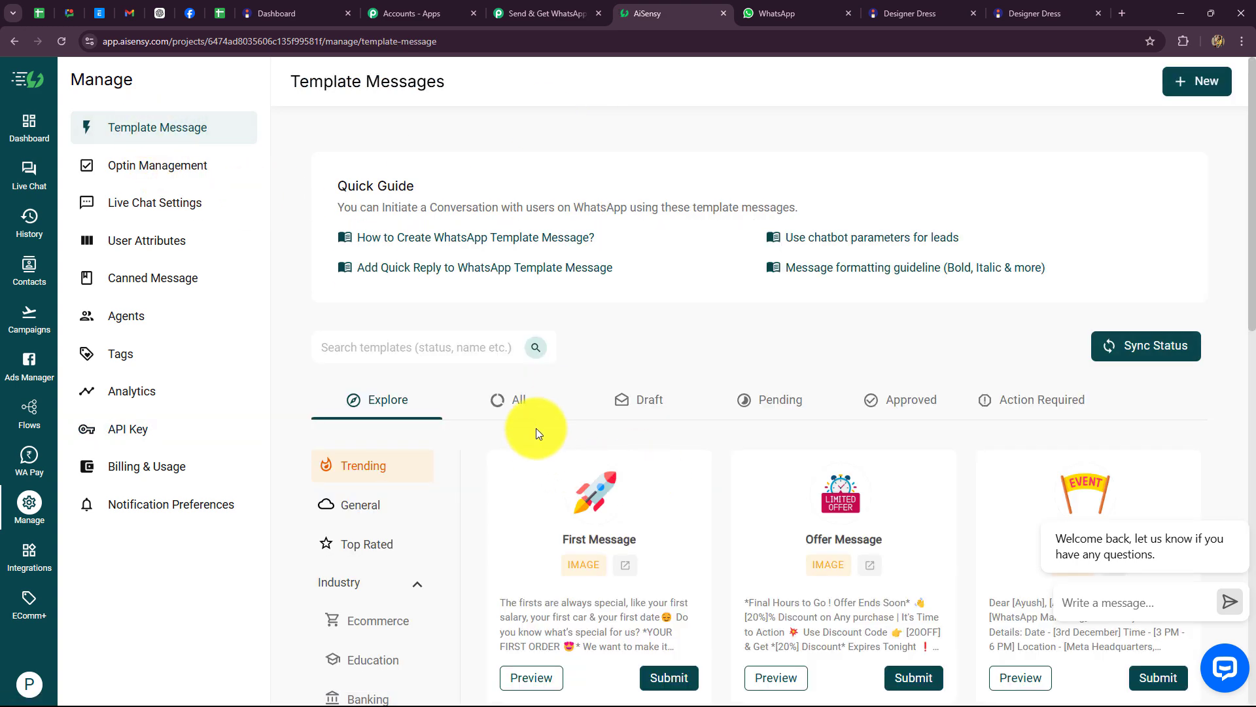
pyautogui.click(516, 401)
pyautogui.scroll(-5, 416, 301)
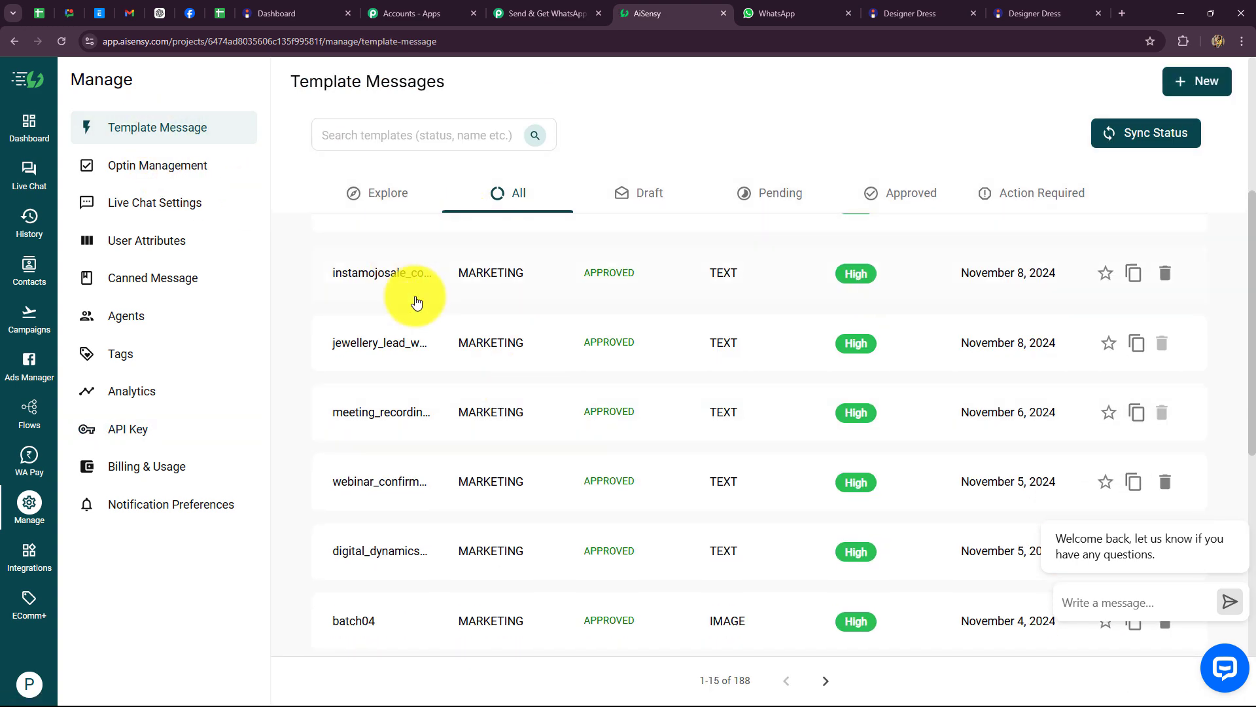
pyautogui.scroll(-4, 628, 533)
pyautogui.scroll(8, 628, 532)
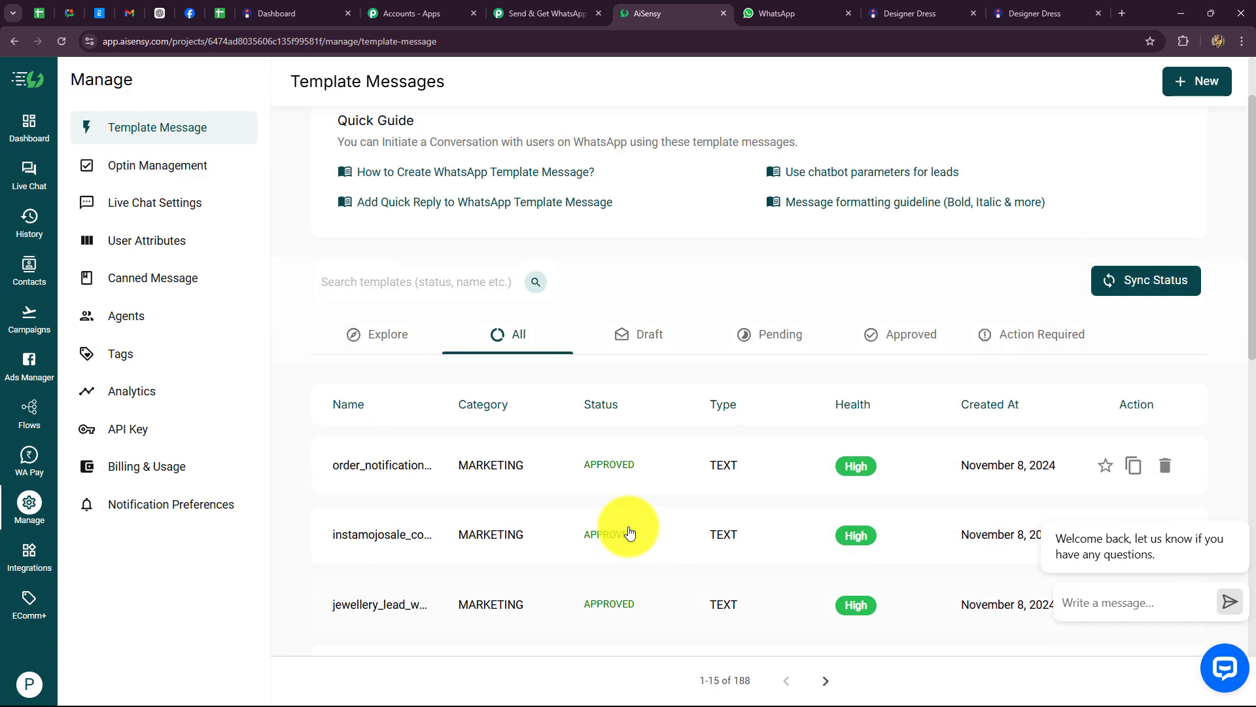
pyautogui.scroll(-3, 661, 284)
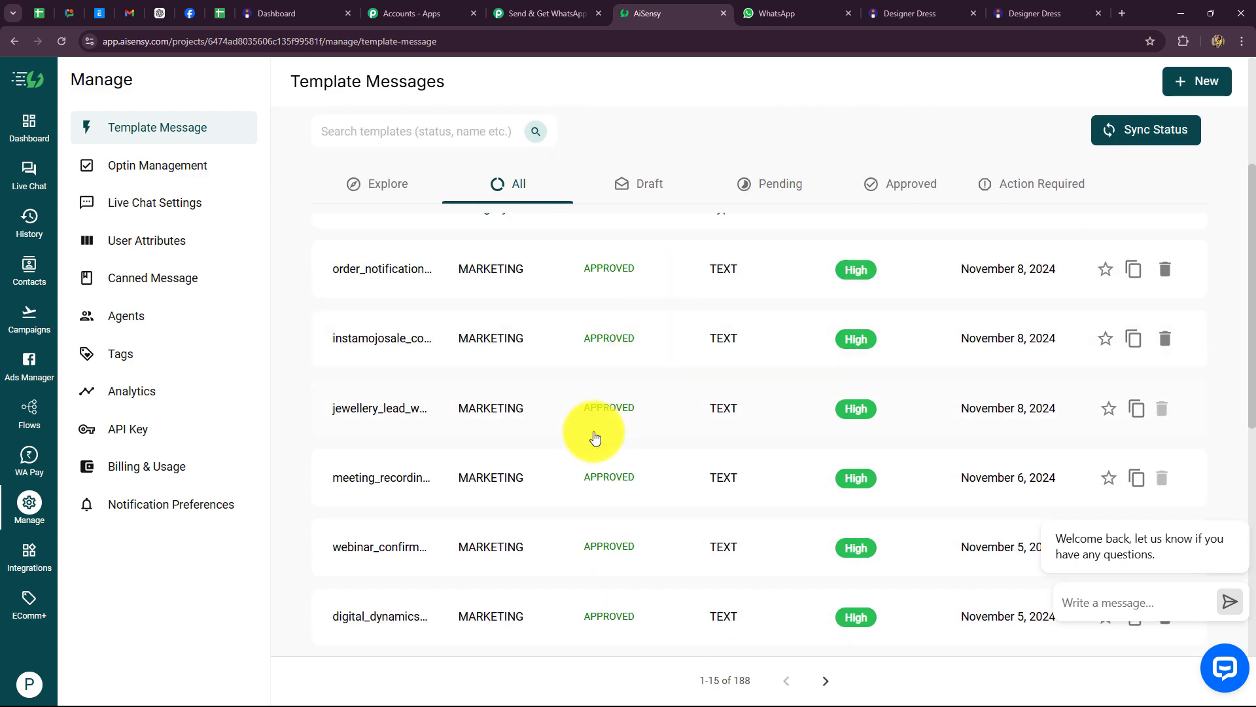
pyautogui.scroll(2, 591, 435)
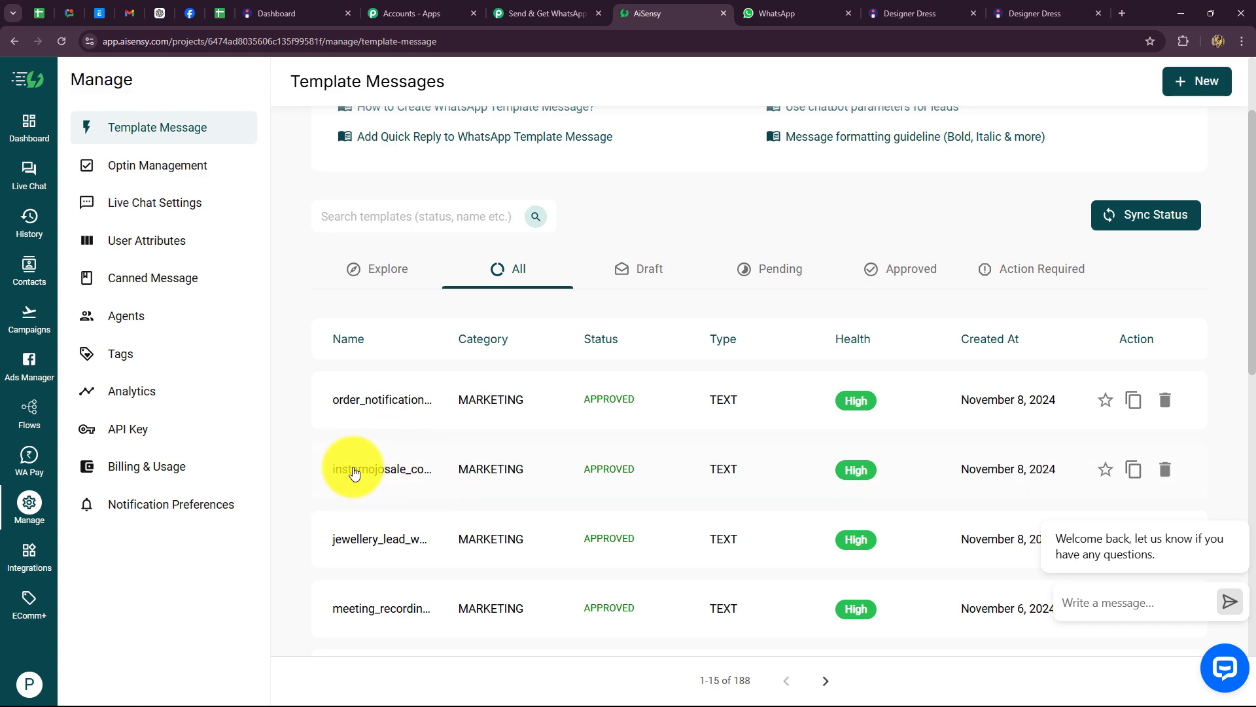
pyautogui.click(382, 475)
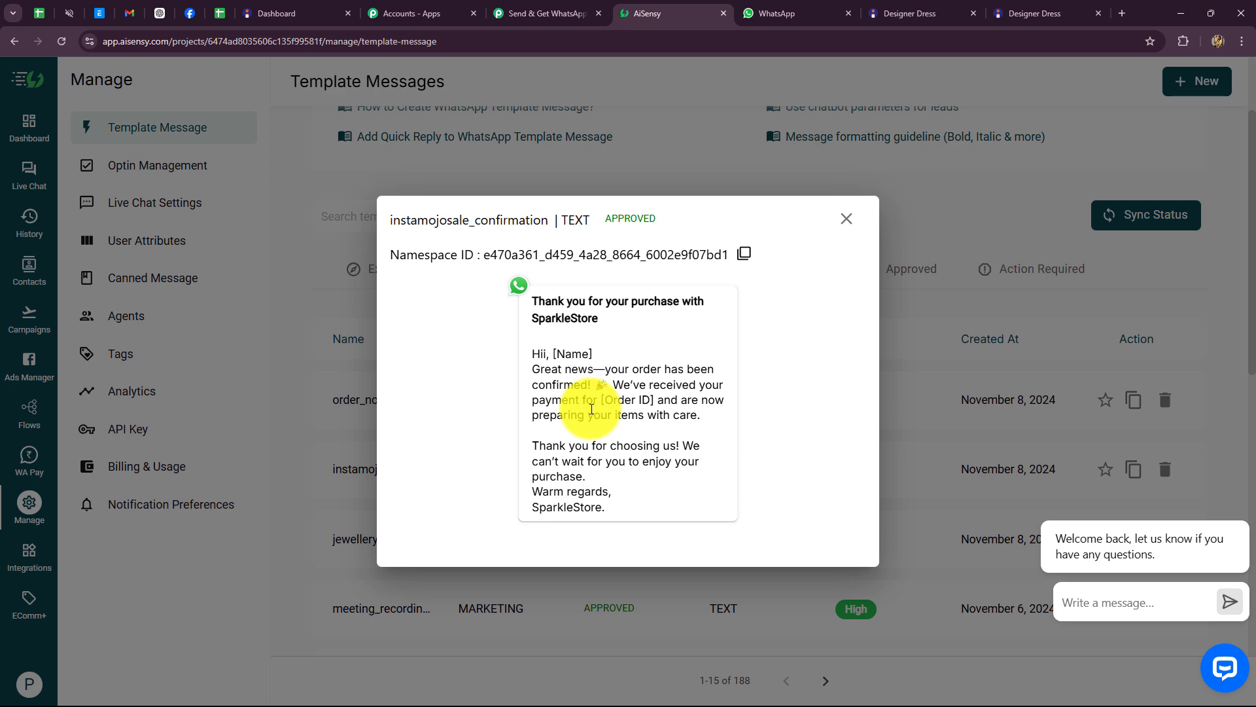
pyautogui.click(846, 219)
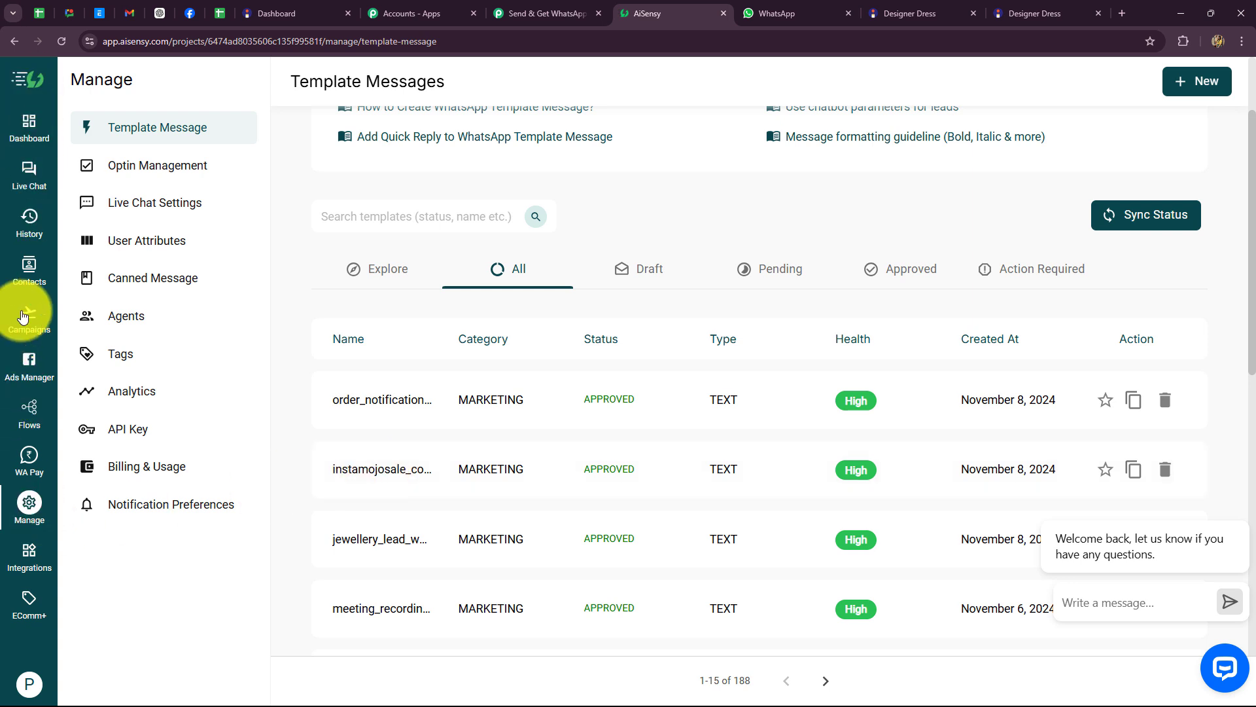
pyautogui.click(23, 318)
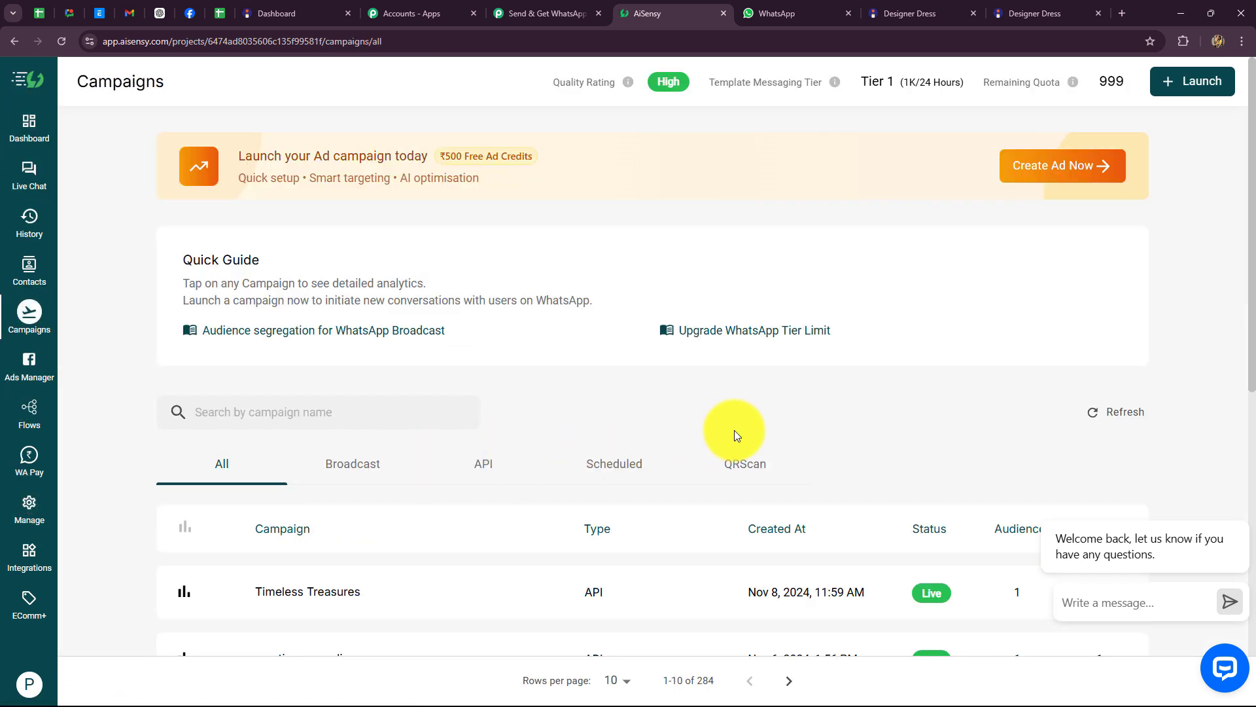
# Step: Create a live AiSensy API campaign 'Instamojo Sale' using the instamojosale_confirmation template
pyautogui.click(1207, 80)
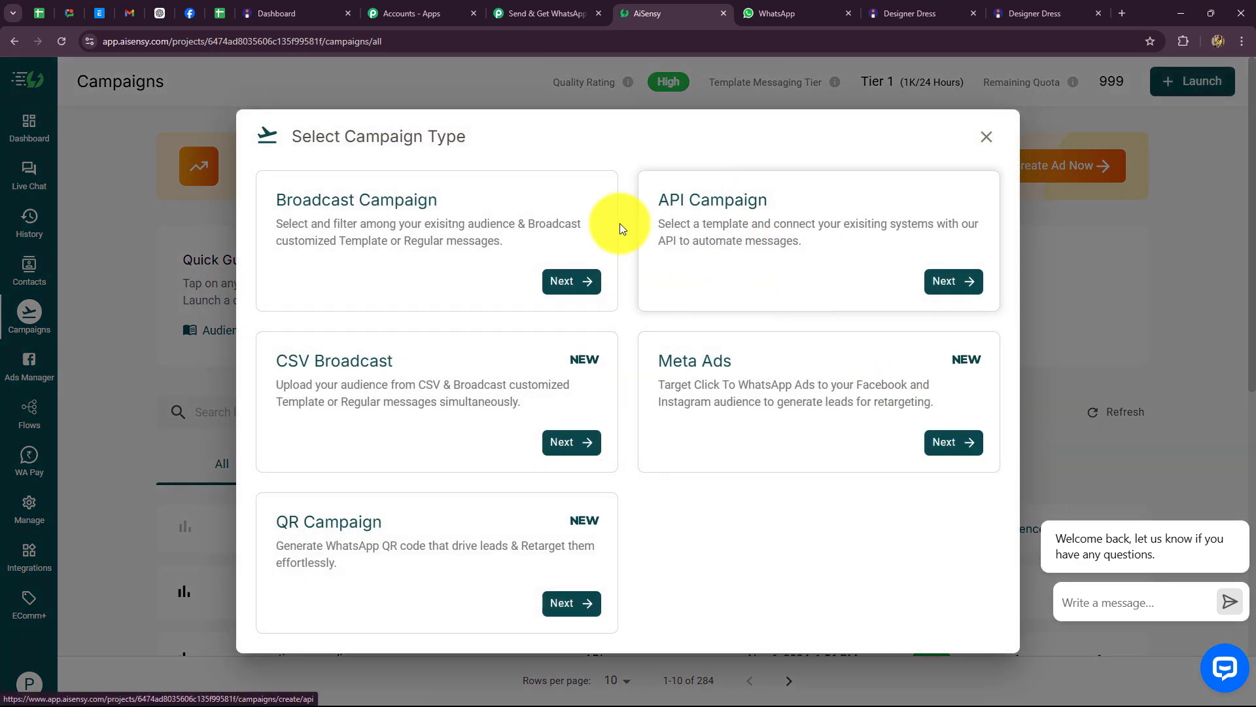
pyautogui.click(949, 281)
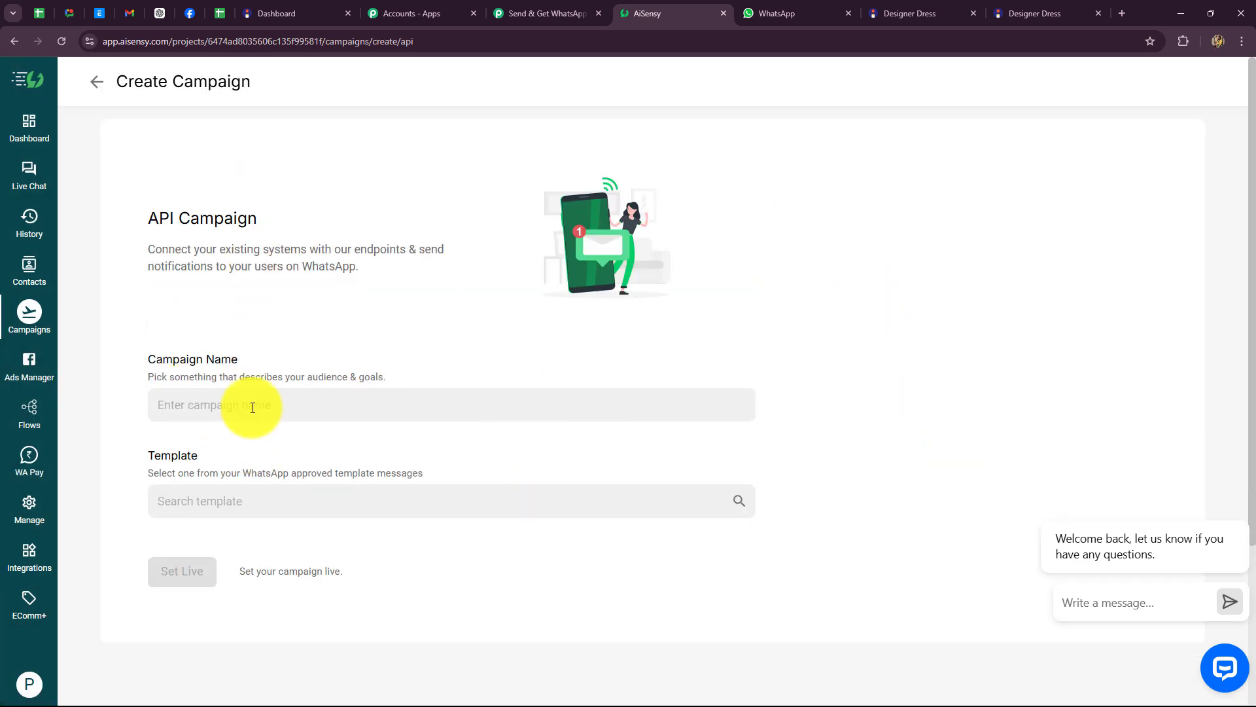
pyautogui.click(253, 407)
pyautogui.scroll(-2, 253, 407)
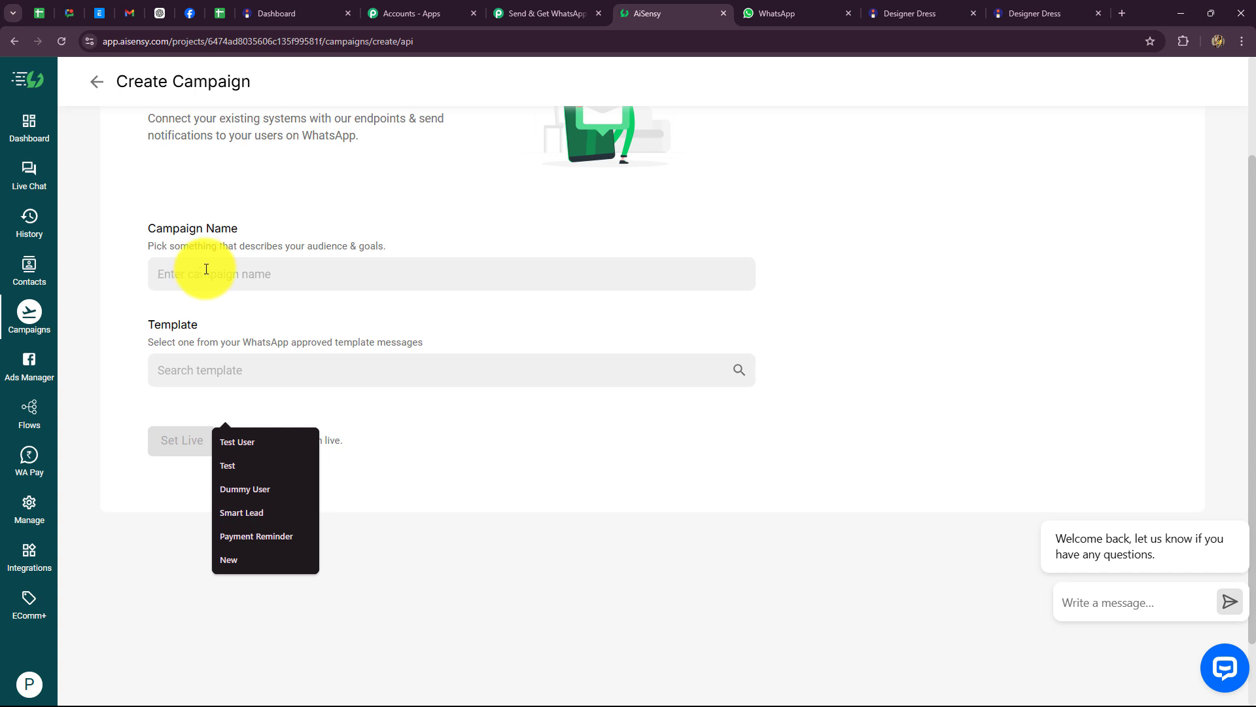
pyautogui.write('Instamojo Sale')
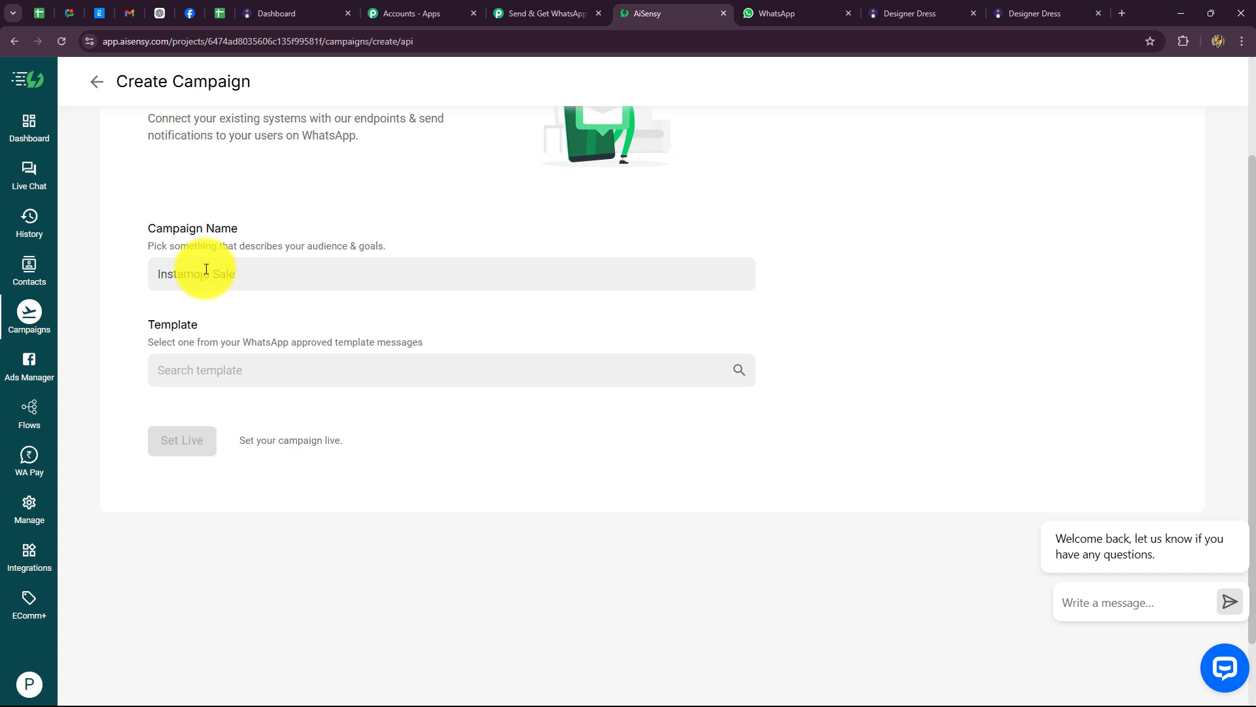
pyautogui.click(205, 373)
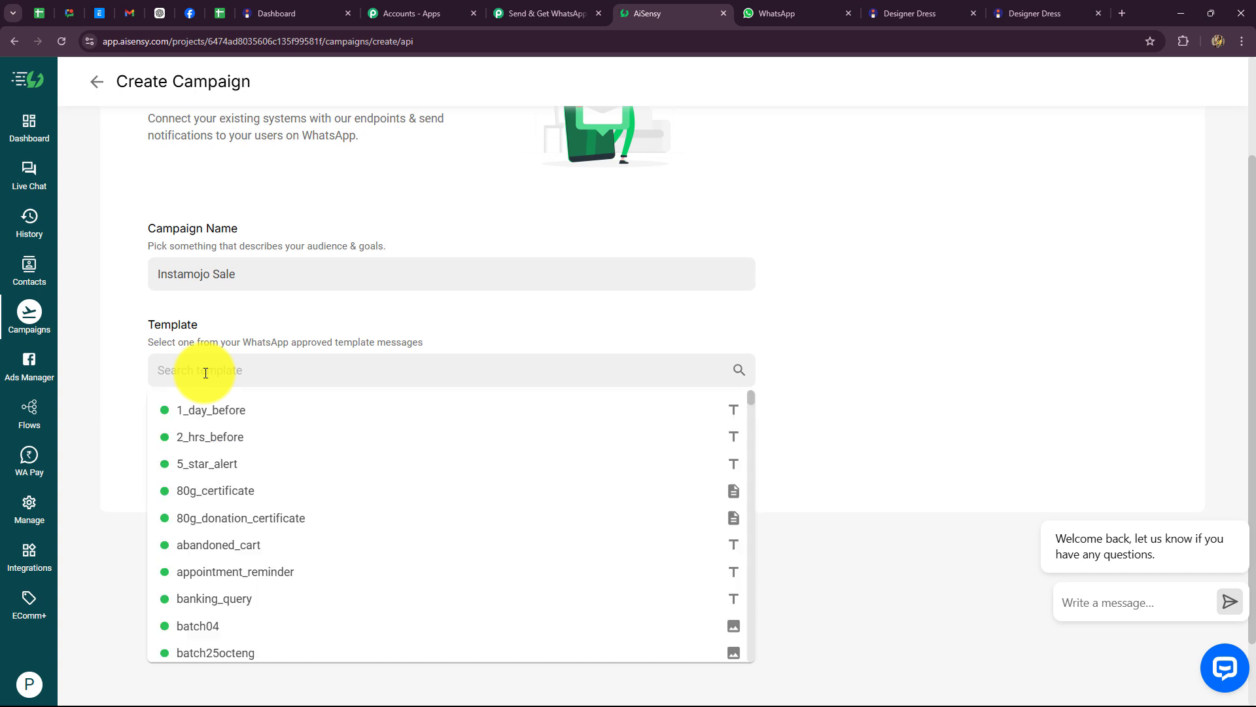
pyautogui.write('inst')
pyautogui.click(218, 516)
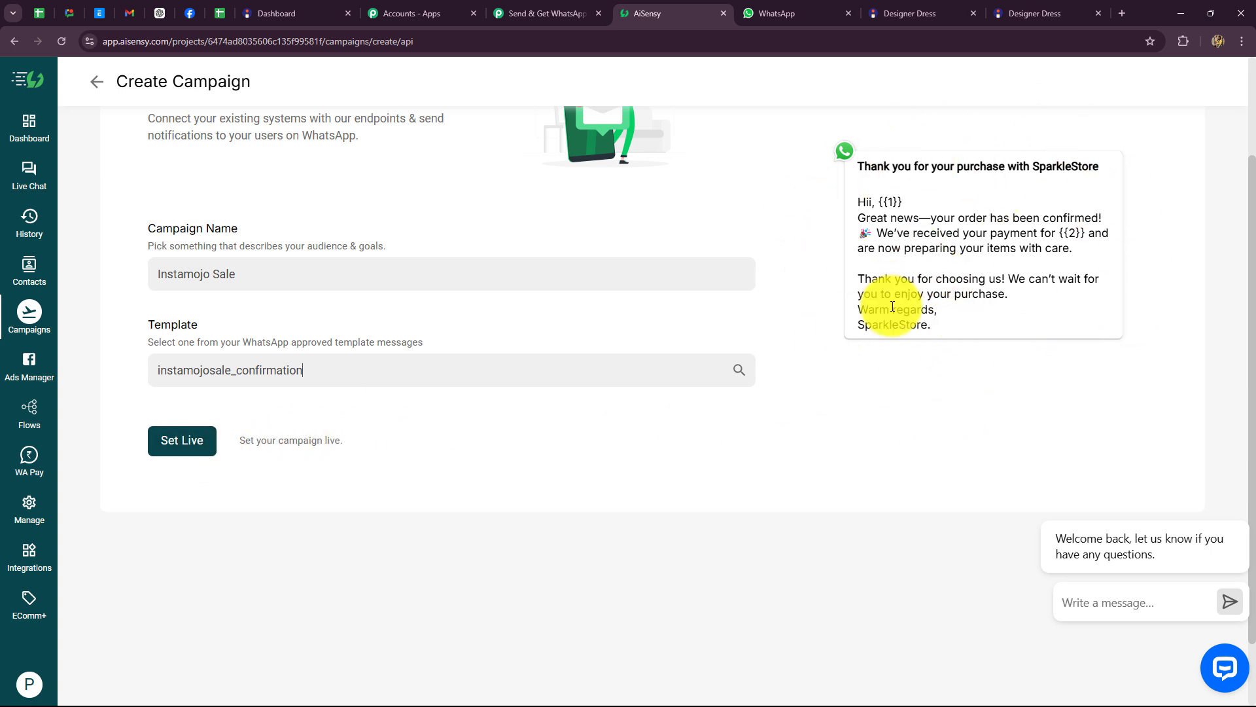
pyautogui.click(174, 441)
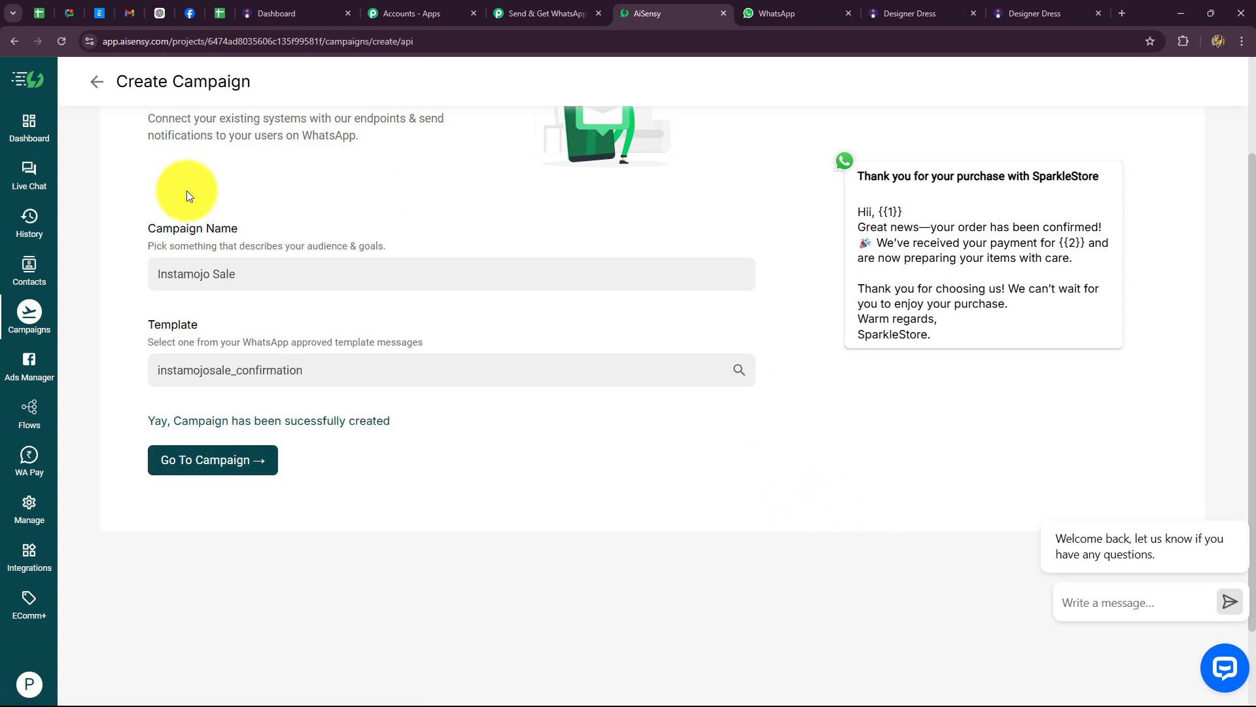
pyautogui.click(247, 462)
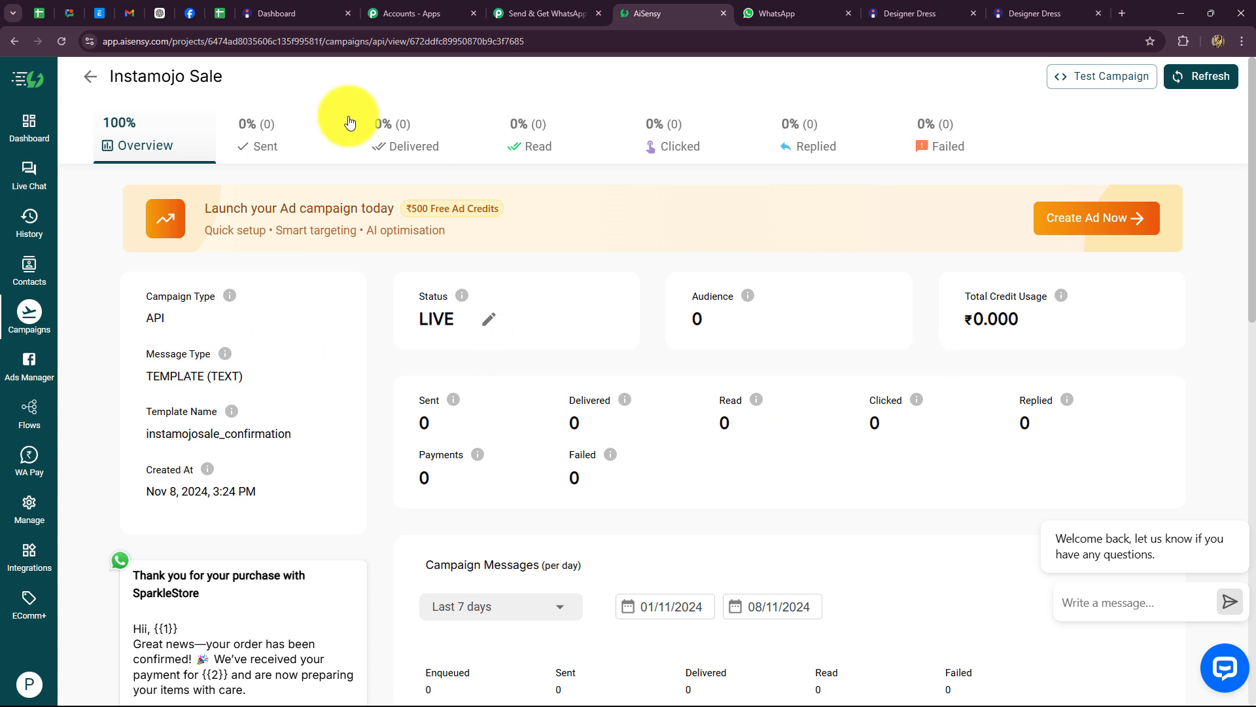
# Step: Copy the 'Instamojo Sale' campaign title into the Pabbly step's Campaign Name field
pyautogui.moveTo(222, 76); pyautogui.dragTo(115, 92)
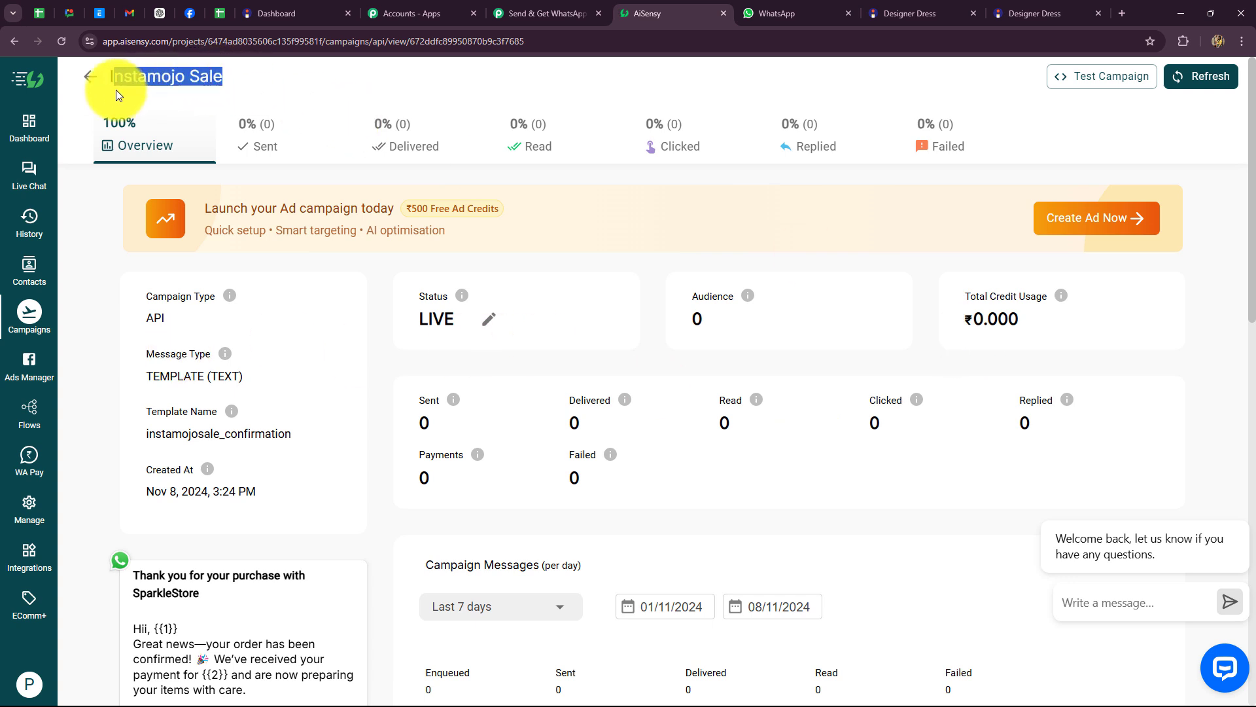
pyautogui.click(560, 15)
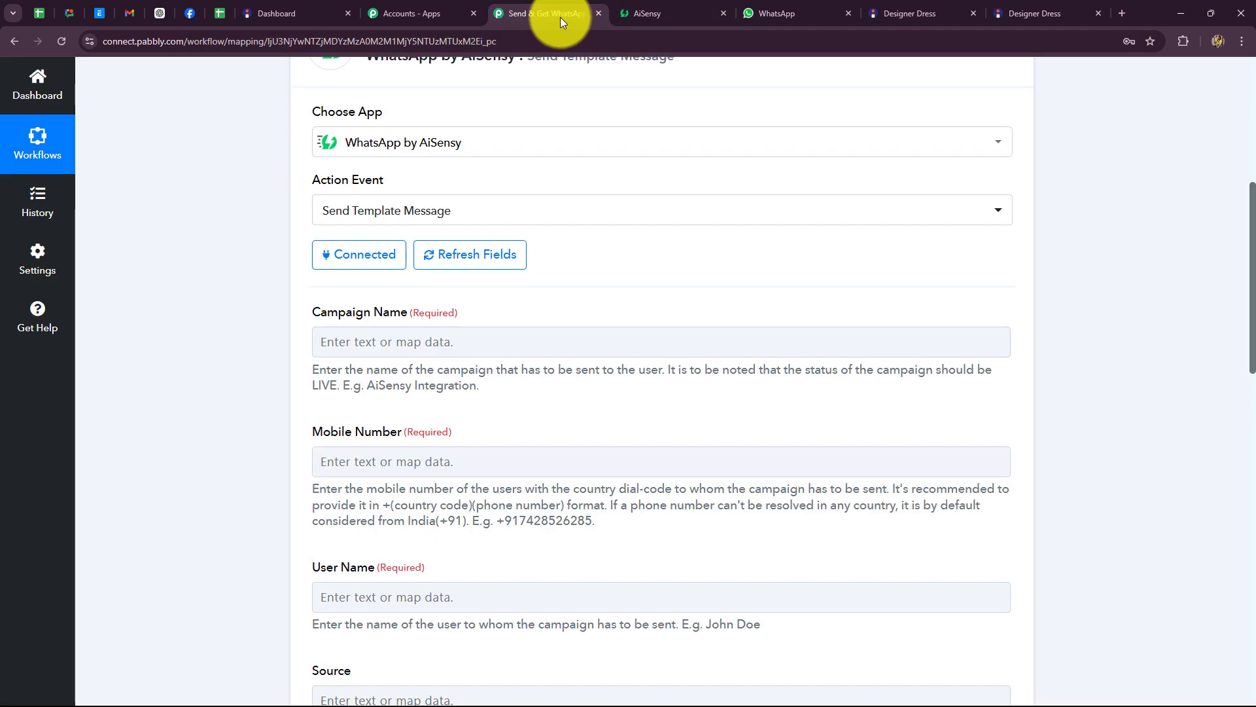
pyautogui.click(442, 354)
pyautogui.write('Instamojo Sale')
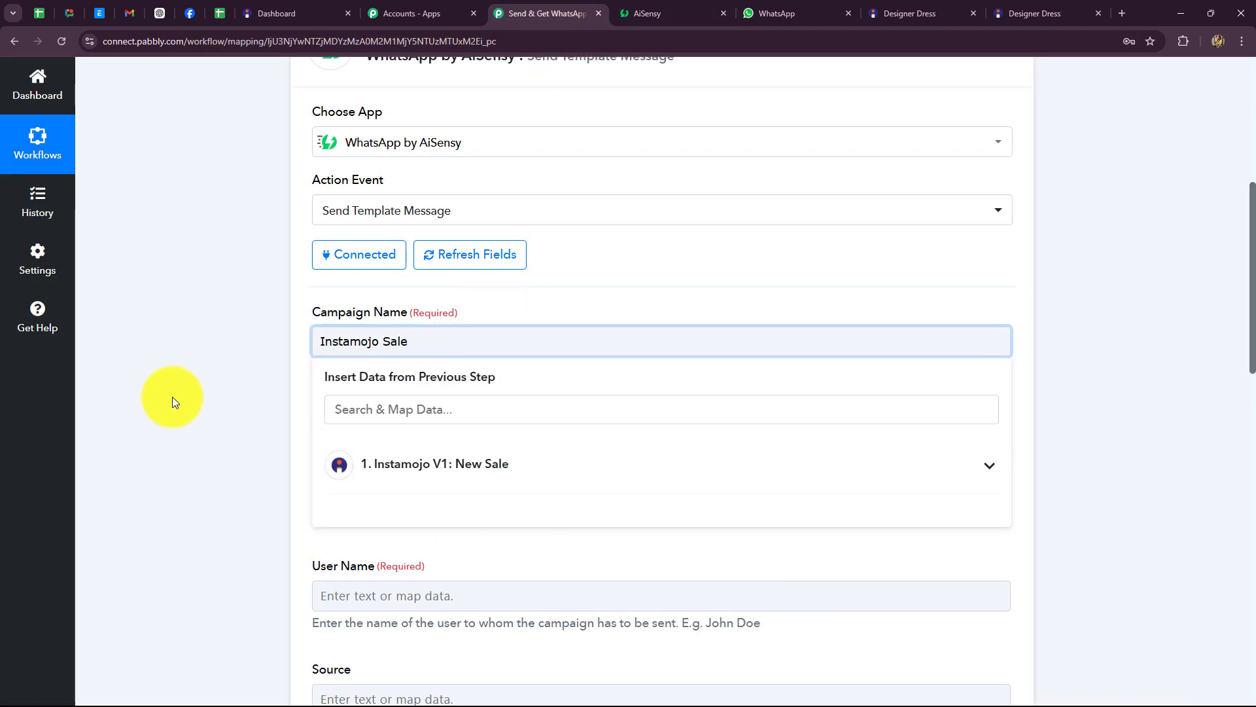
pyautogui.click(171, 396)
pyautogui.scroll(-4, 177, 395)
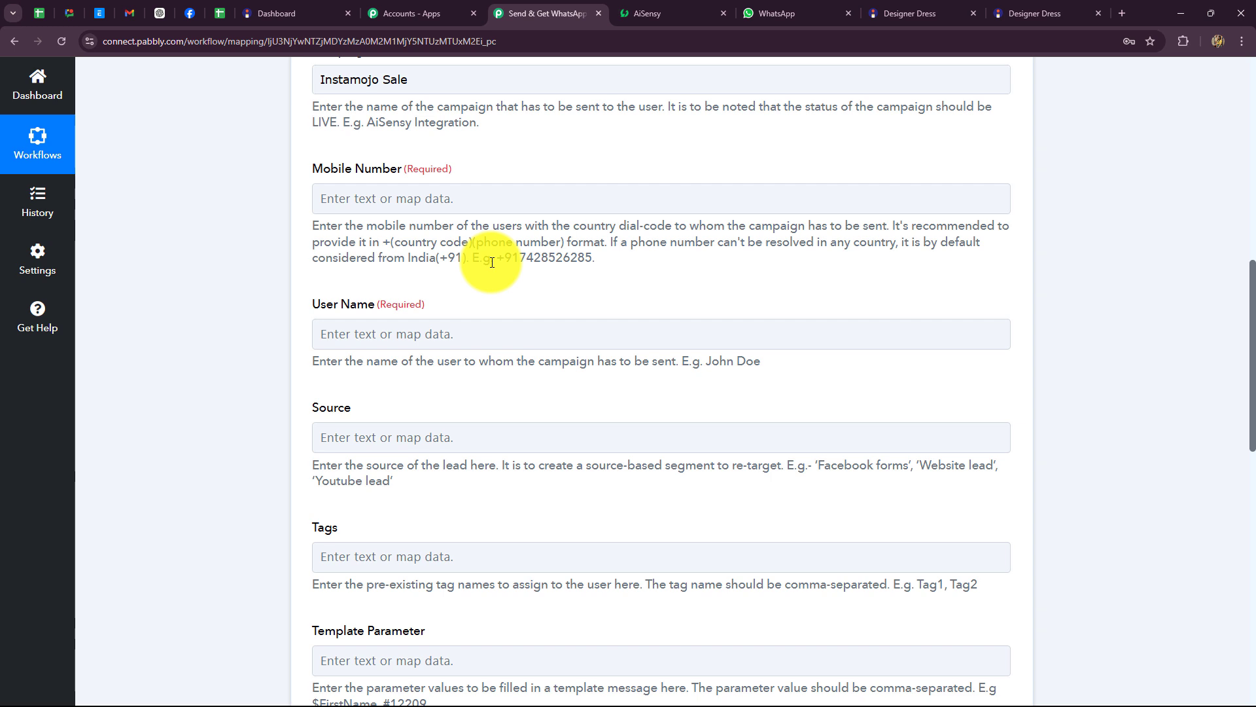
# Step: Map Mobile Number to Buyer Phone from the Instamojo V1: New Sale trigger data
pyautogui.click(519, 193)
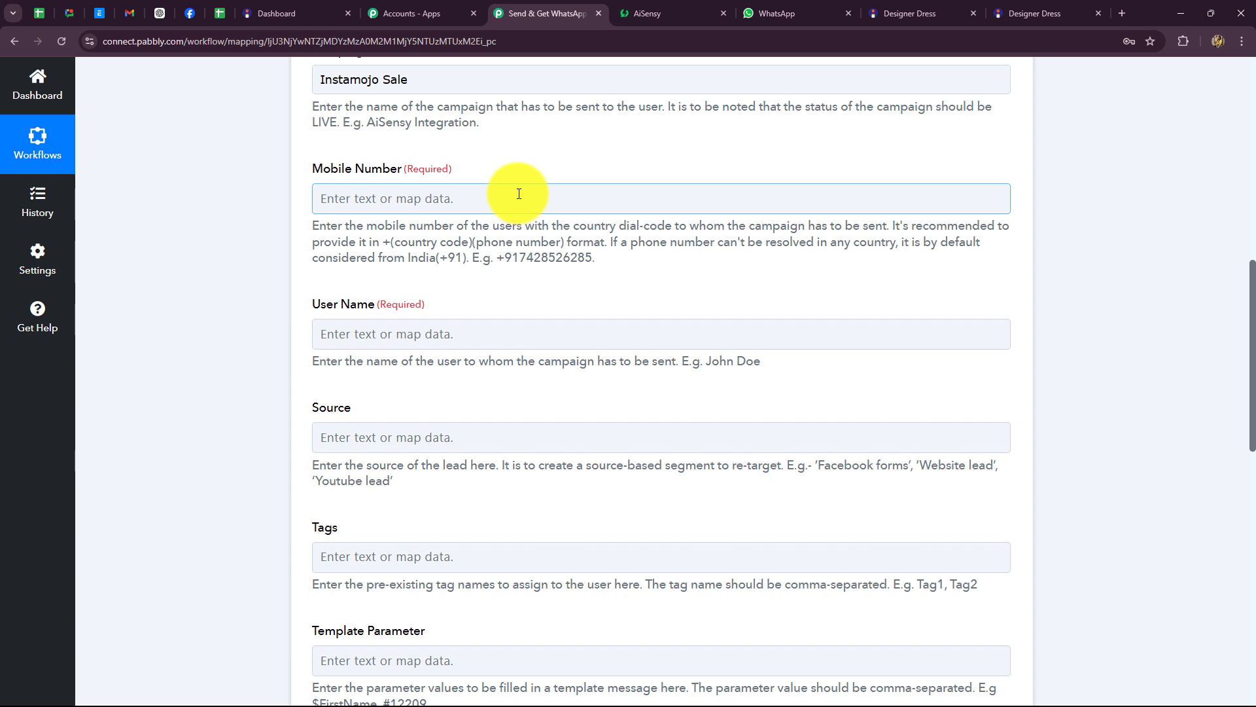
pyautogui.click(519, 193)
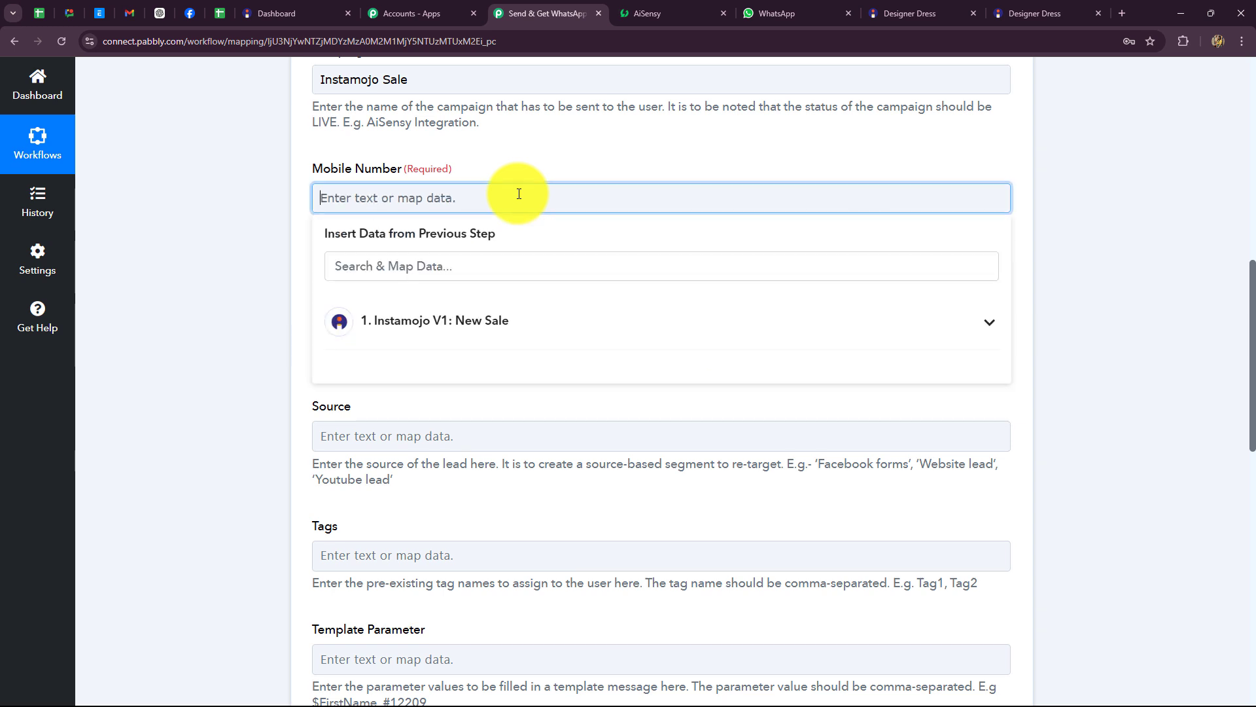
pyautogui.click(483, 336)
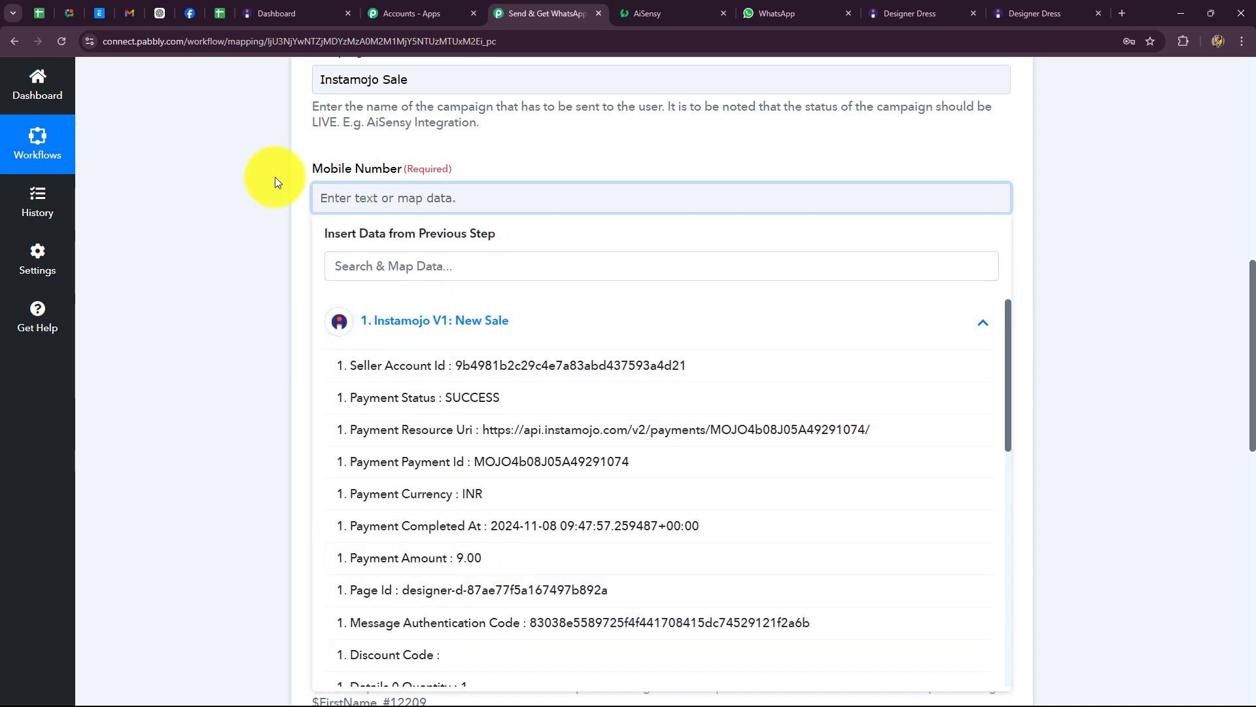
pyautogui.scroll(-4, 539, 439)
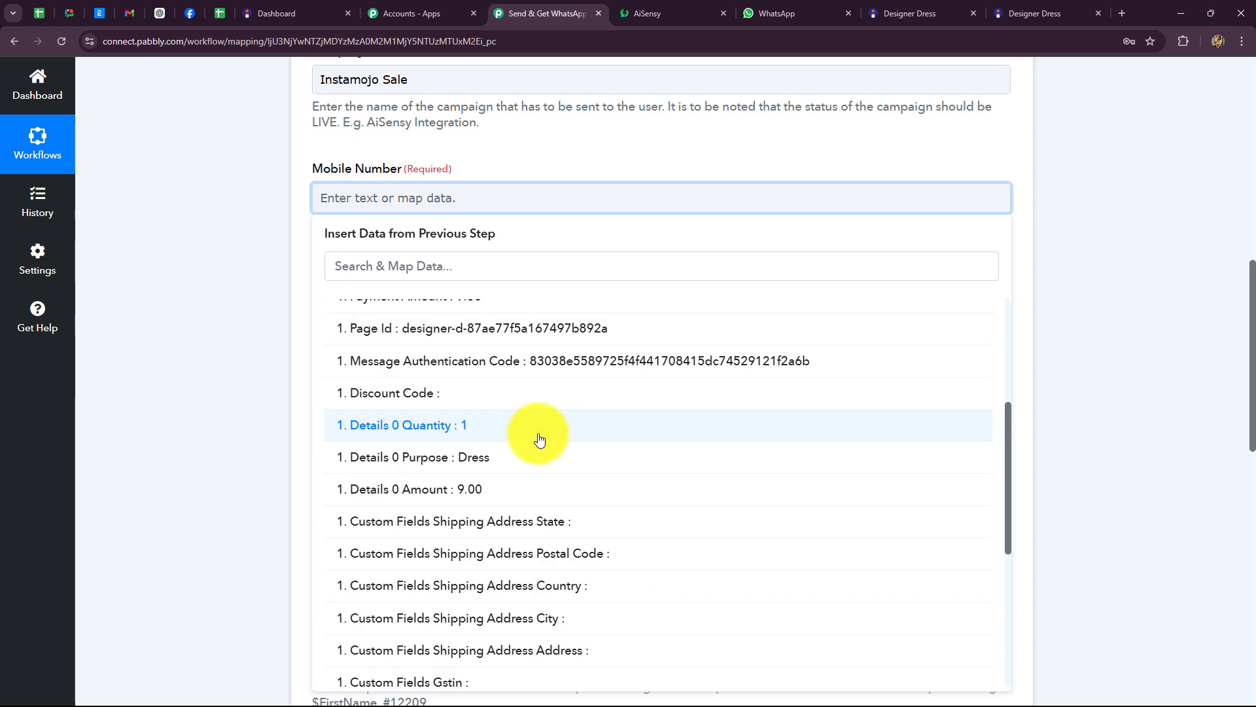
pyautogui.scroll(-3, 539, 437)
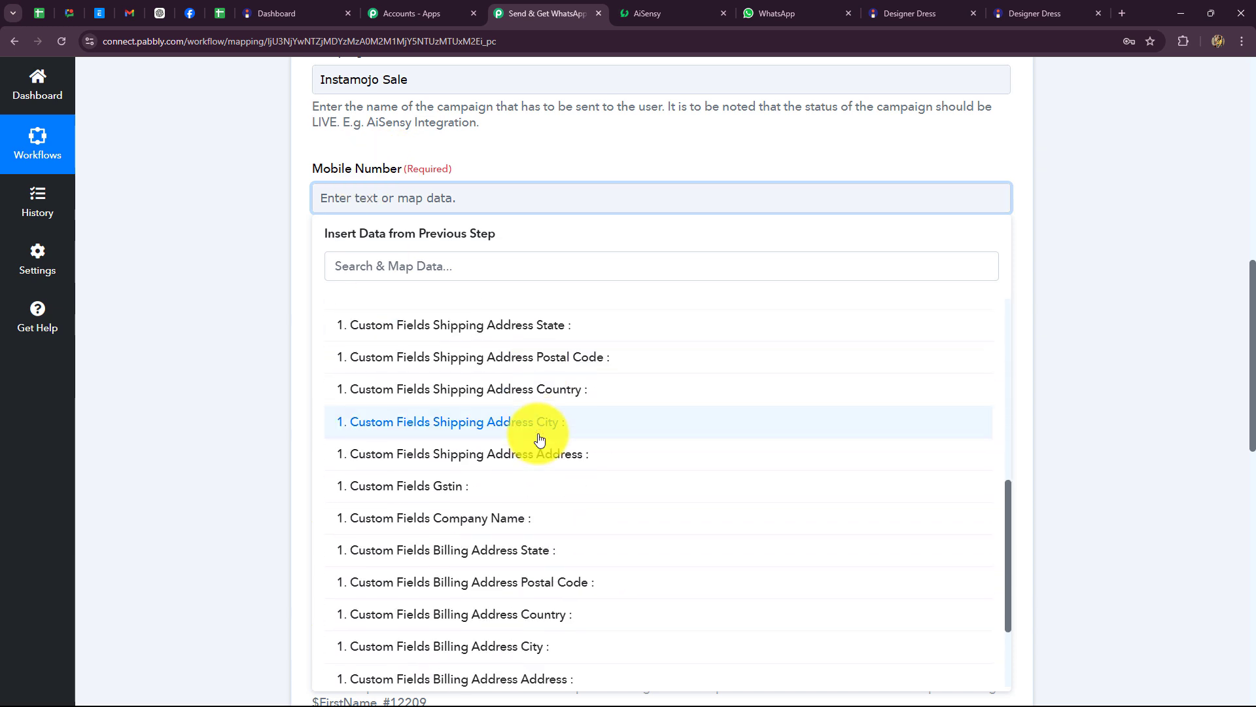
pyautogui.scroll(-1, 585, 479)
pyautogui.scroll(-1, 591, 481)
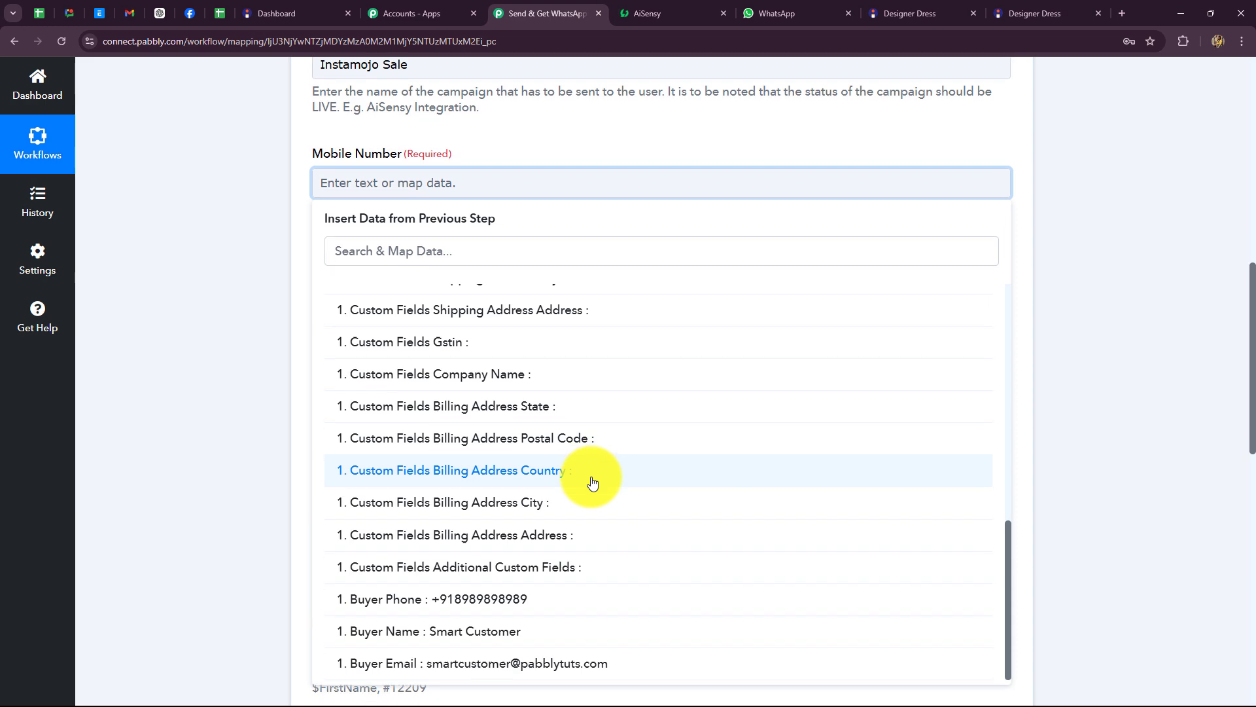
pyautogui.scroll(-1, 590, 481)
pyautogui.click(469, 617)
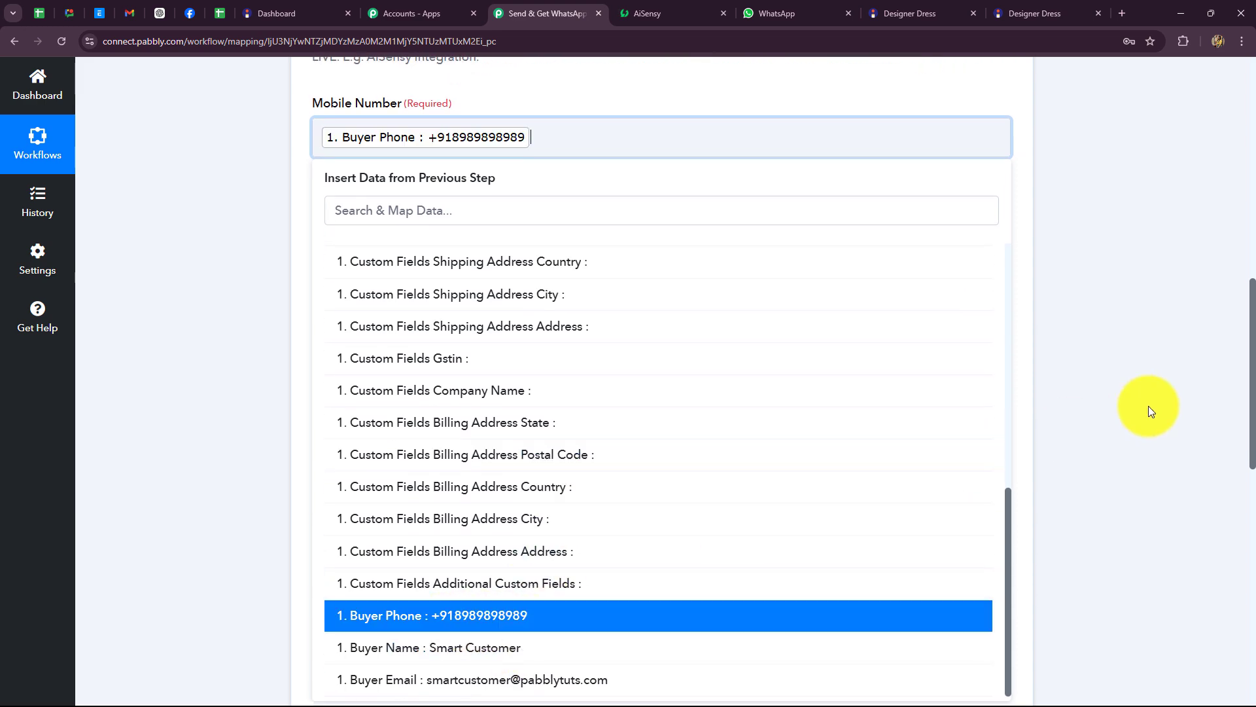
pyautogui.click(1148, 405)
pyautogui.scroll(2, 1150, 408)
pyautogui.scroll(-1, 1150, 408)
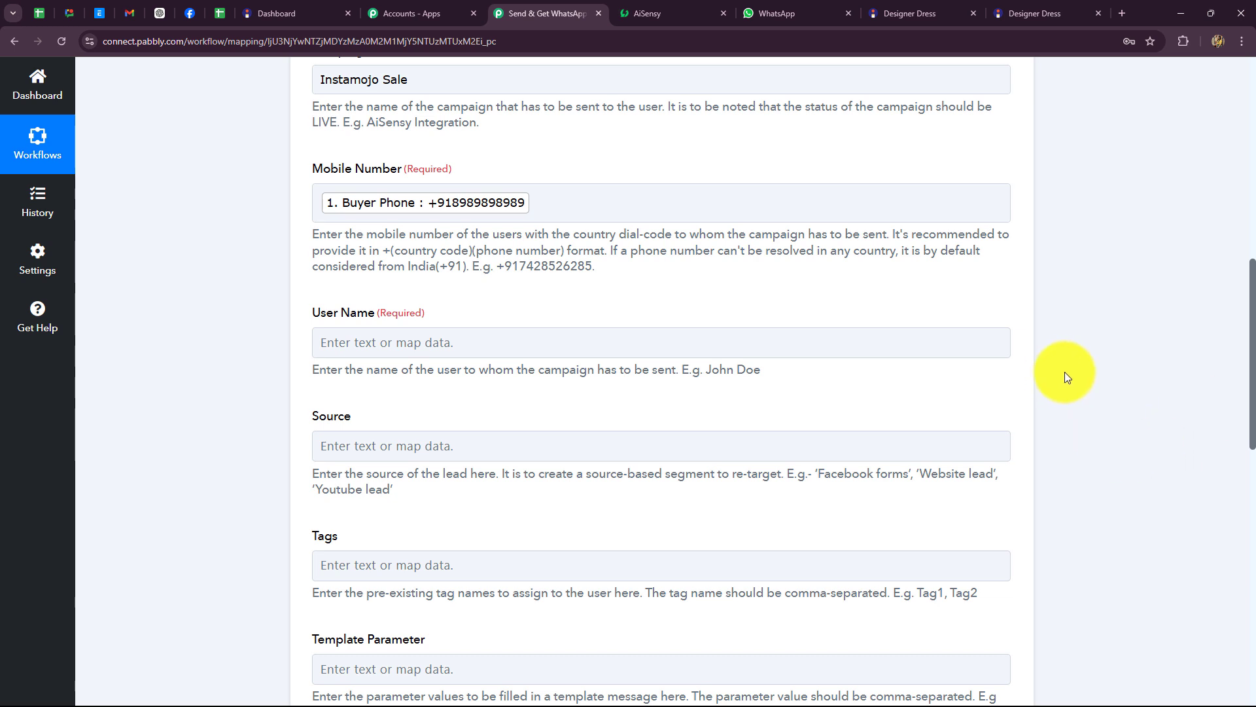
# Step: Map User Name to the Instamojo trigger's Buyer Name and move on to Template Parameter
pyautogui.scroll(-2, 331, 283)
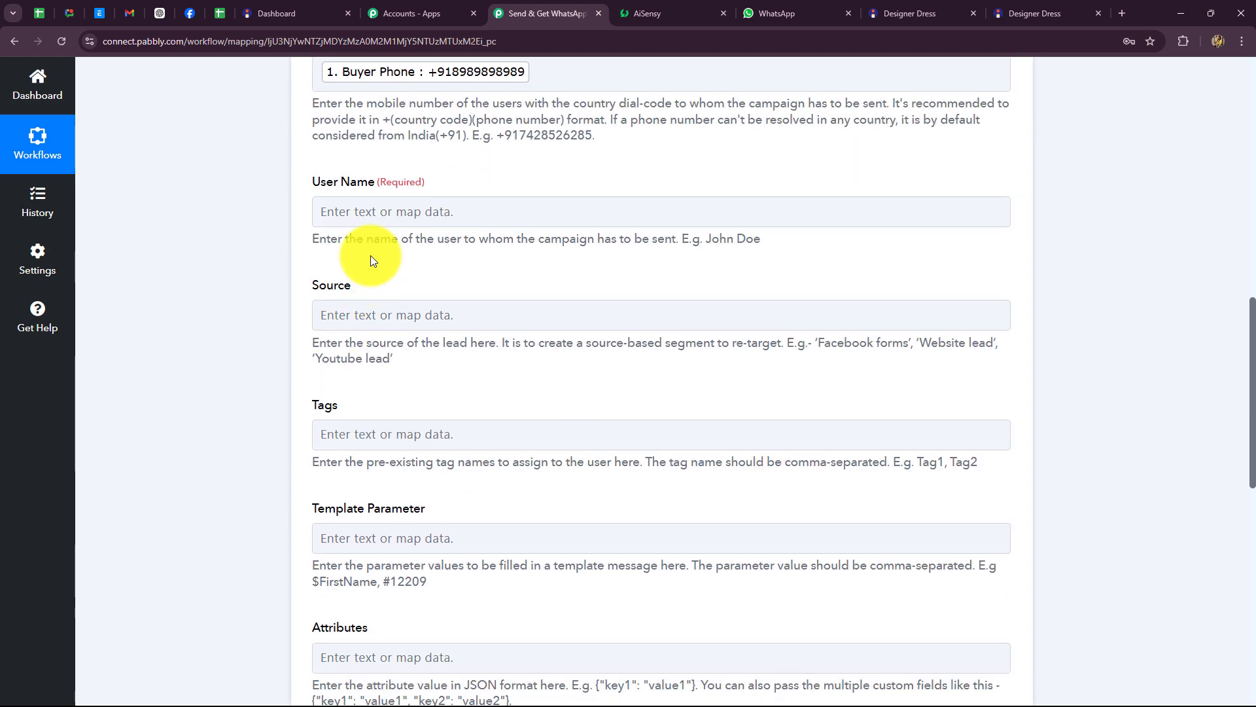
pyautogui.click(397, 214)
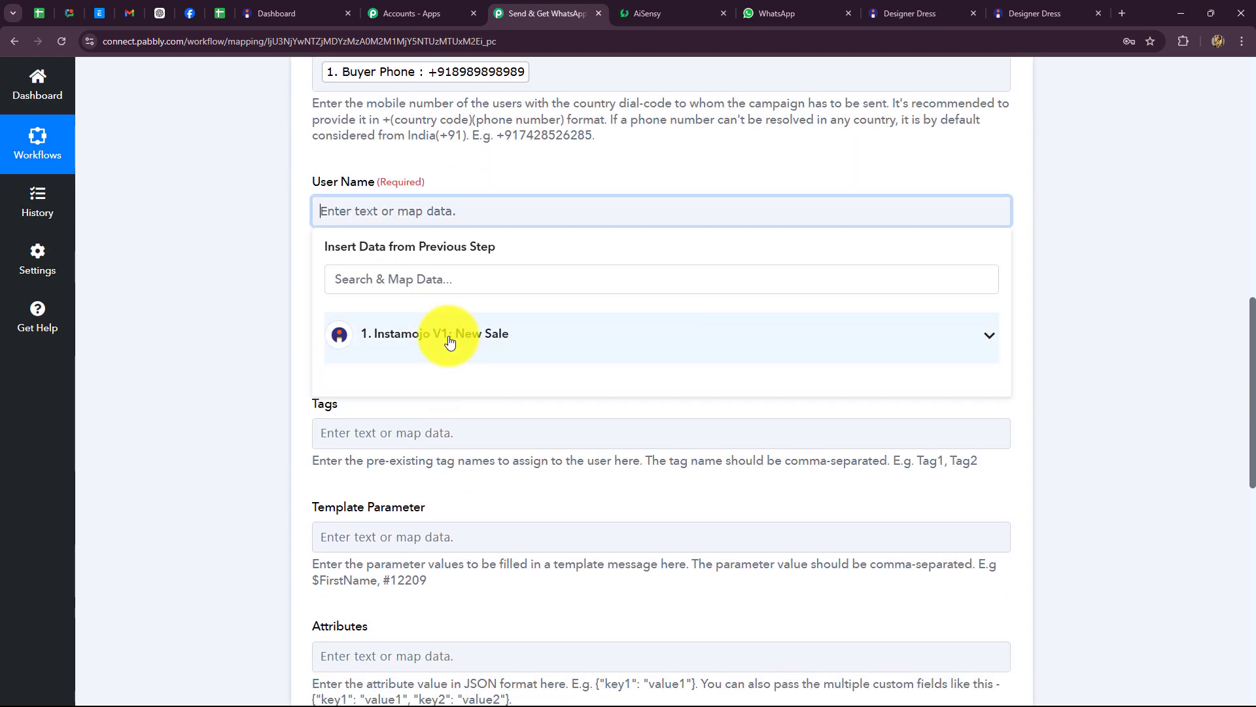
pyautogui.click(449, 341)
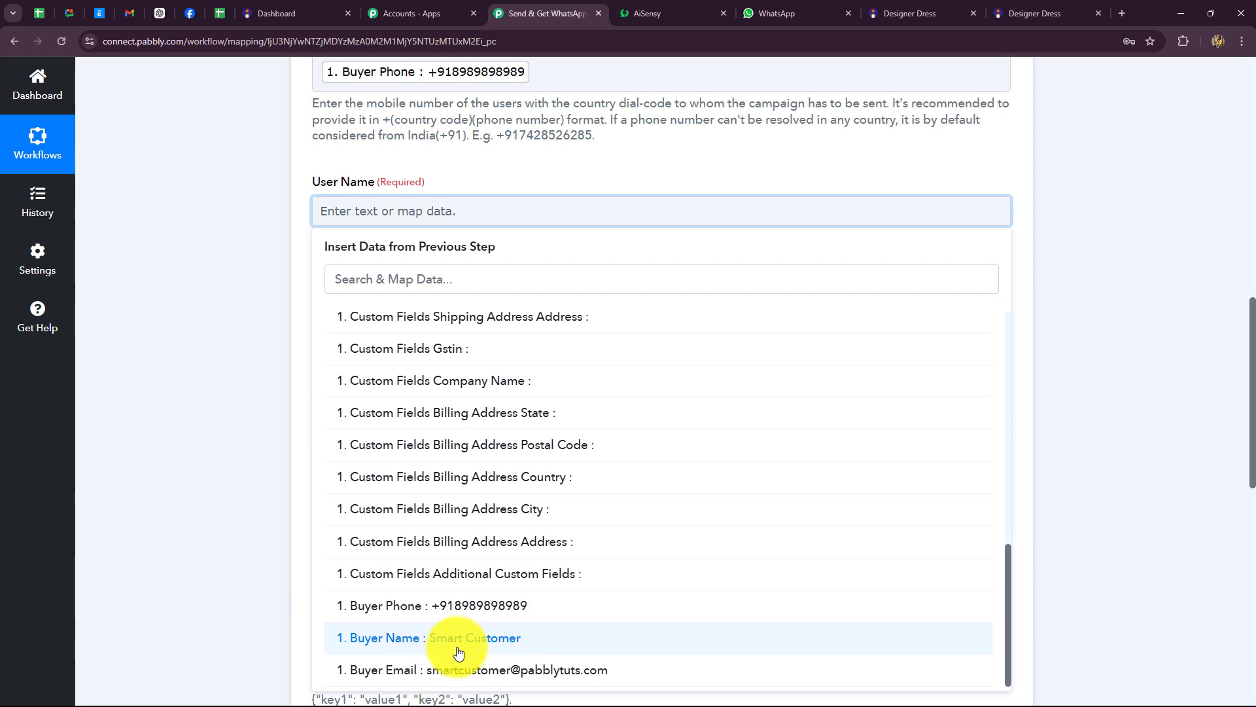
pyautogui.click(458, 638)
pyautogui.click(147, 334)
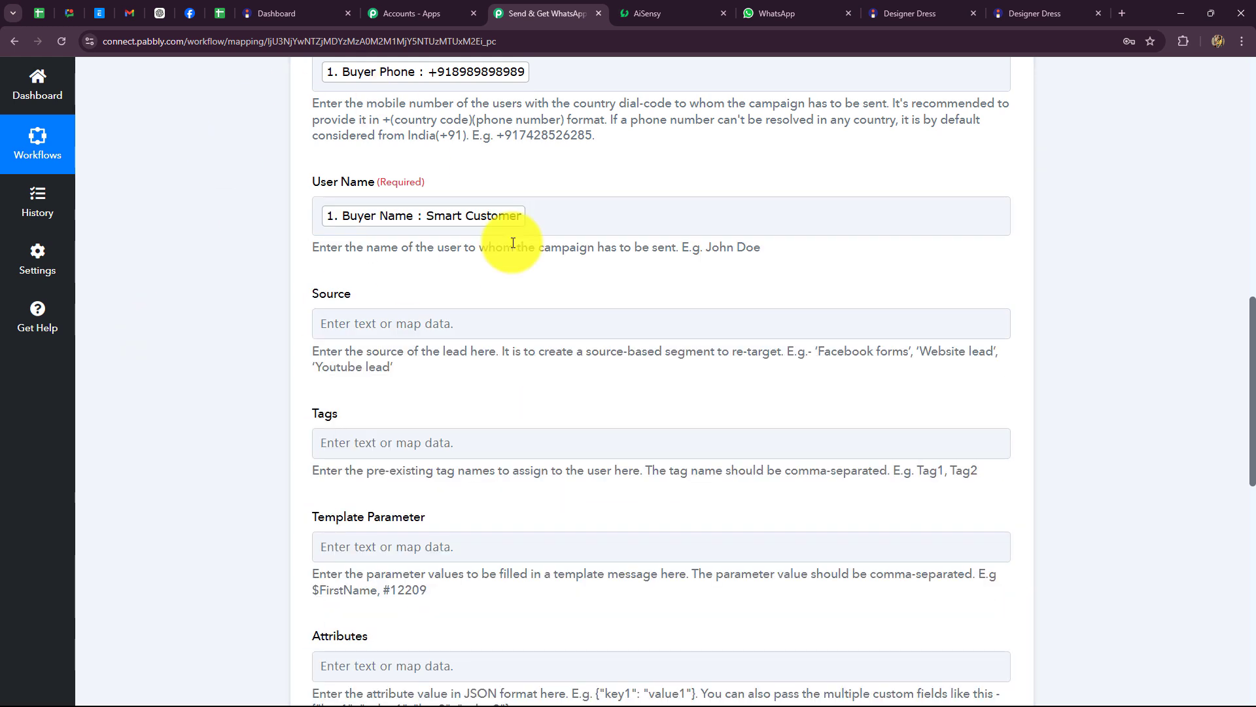
pyautogui.scroll(-3, 456, 231)
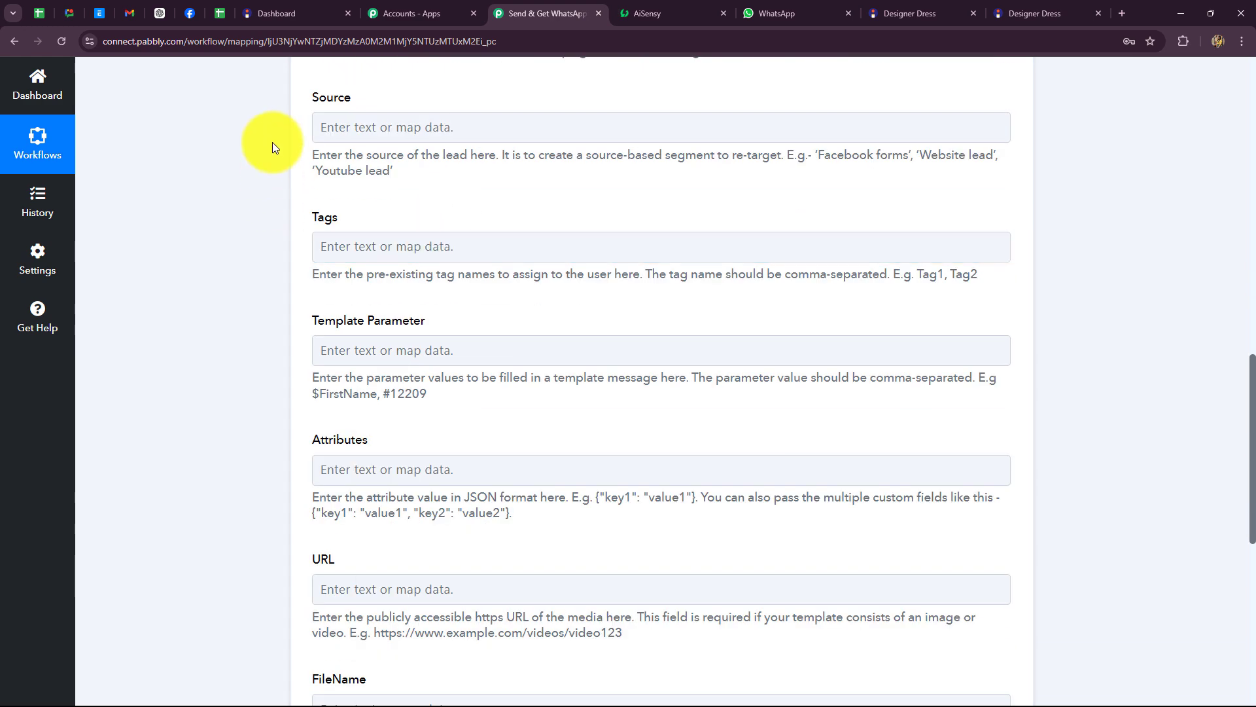
pyautogui.click(907, 246)
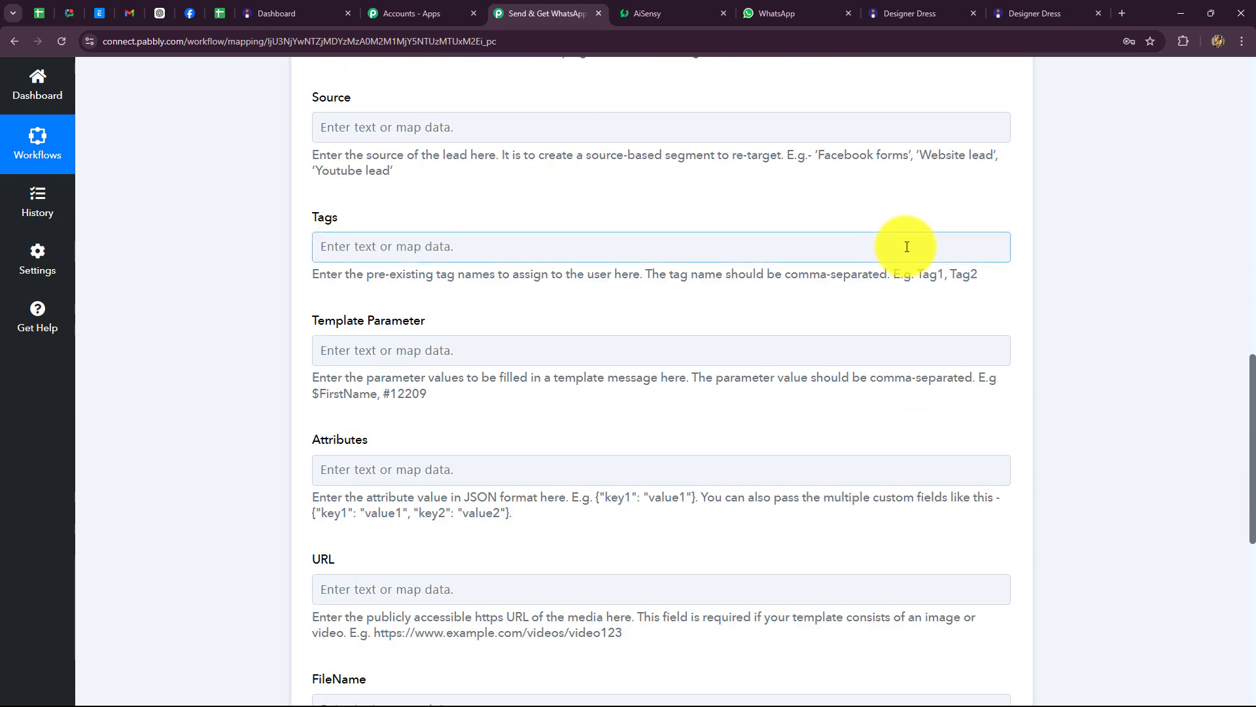
pyautogui.scroll(-2, 906, 244)
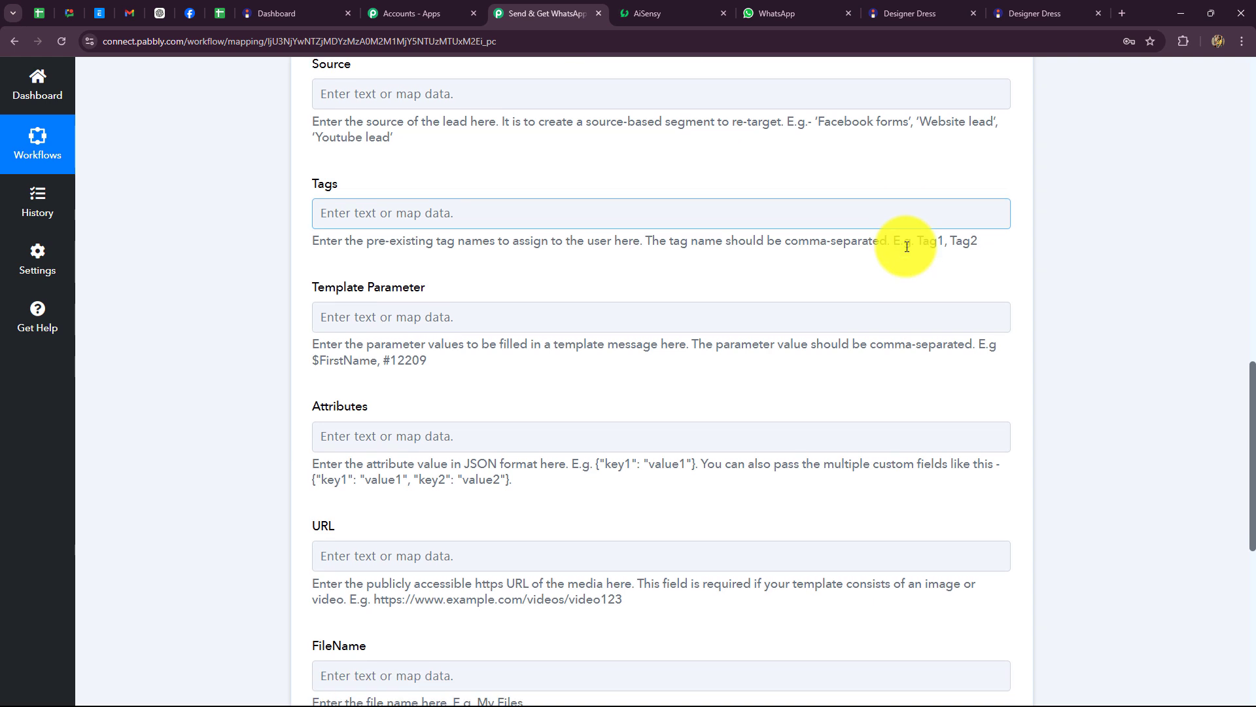
pyautogui.click(382, 219)
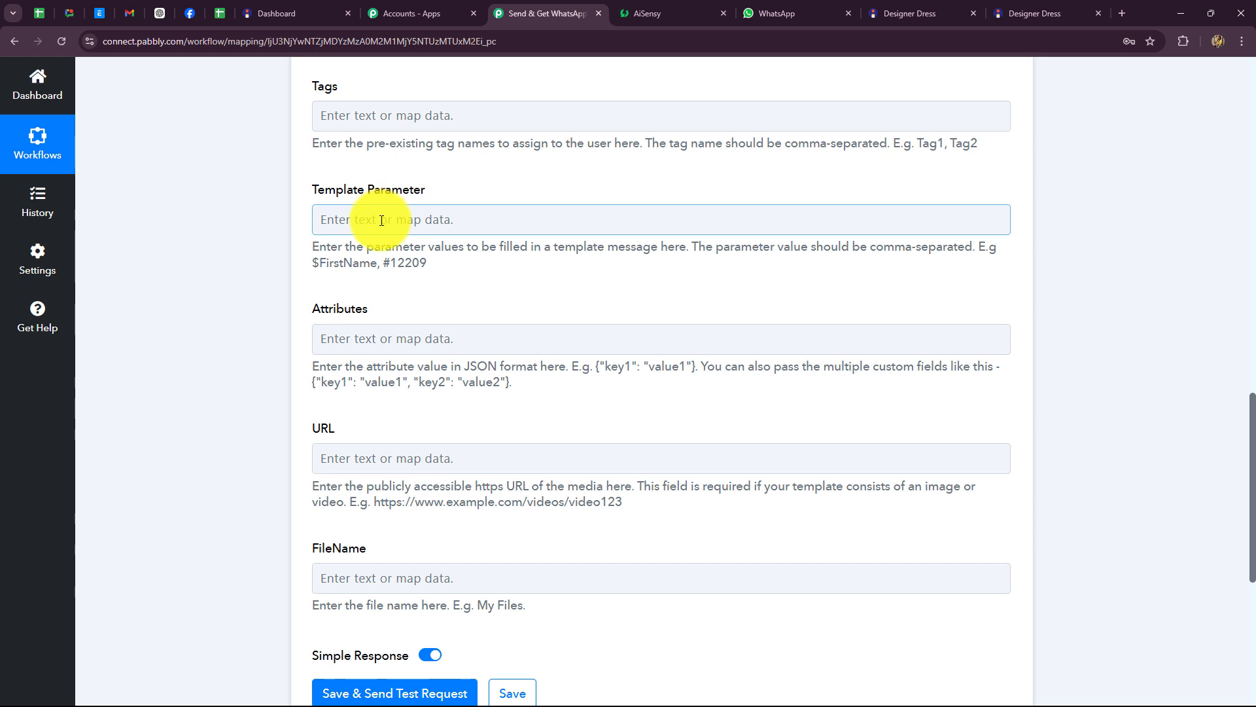
# Step: Insert the trigger's Buyer Name followed by a comma into Template Parameter
pyautogui.click(382, 220)
pyautogui.click(434, 348)
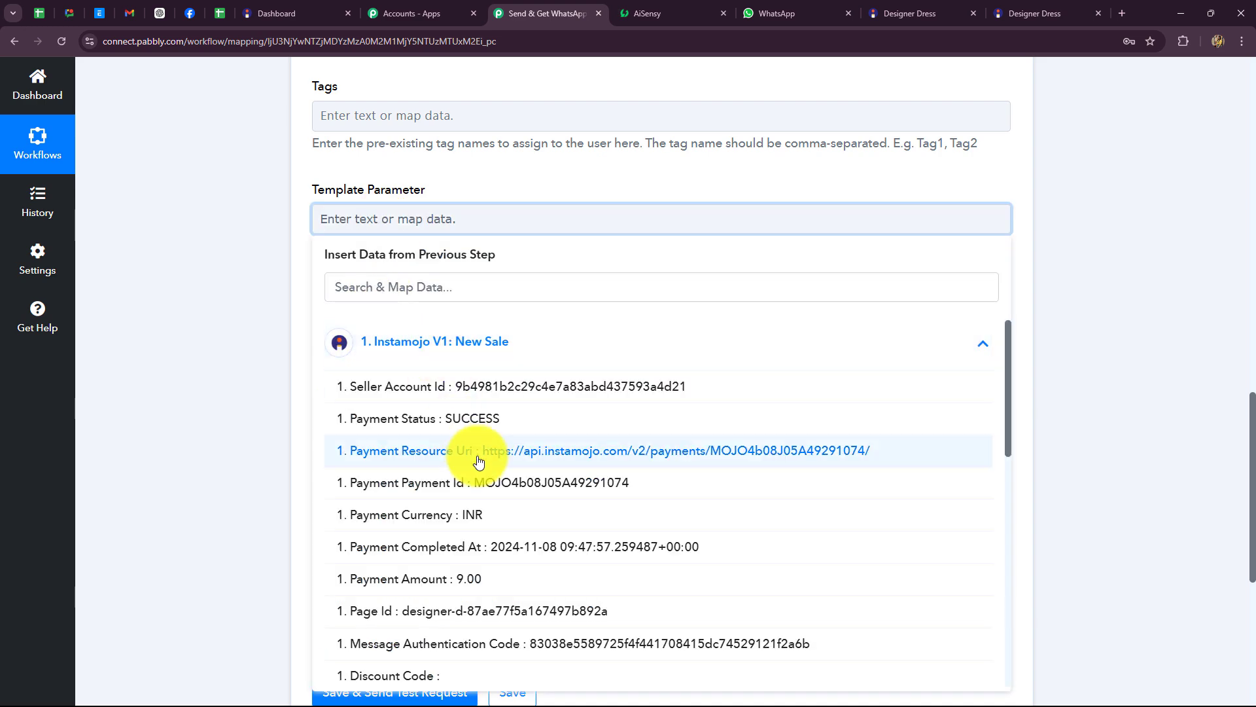
pyautogui.scroll(-10, 507, 526)
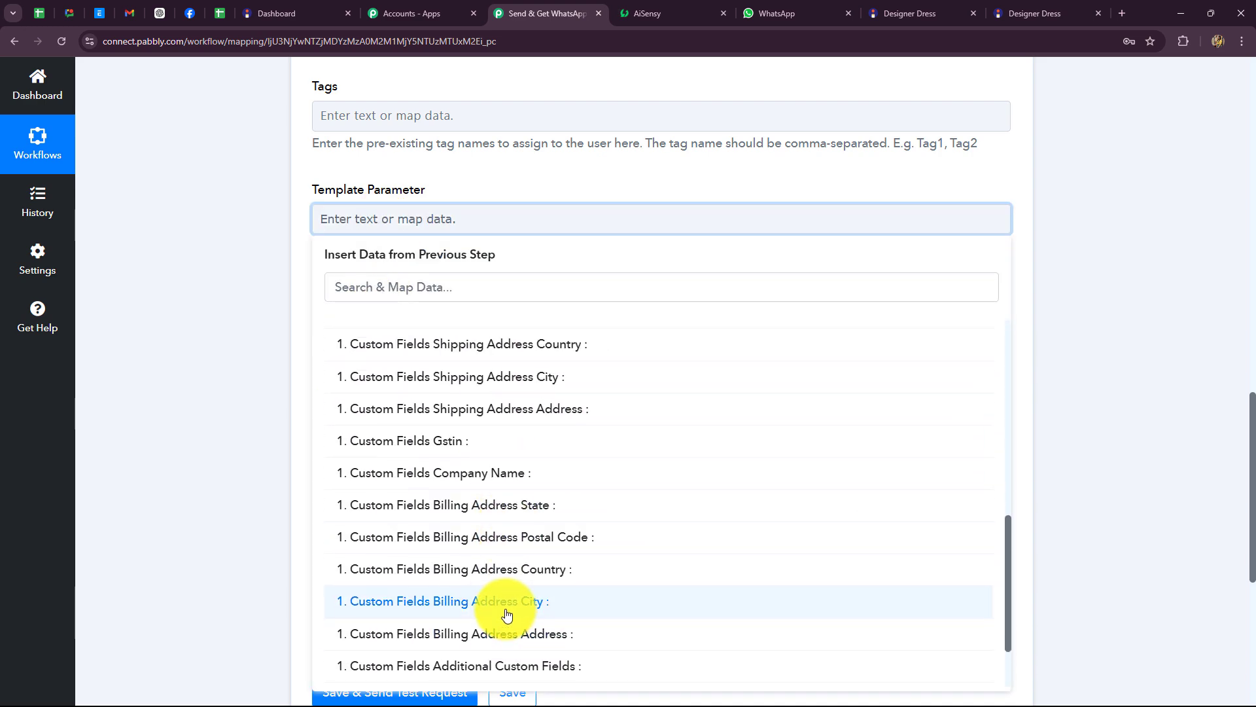
pyautogui.click(490, 644)
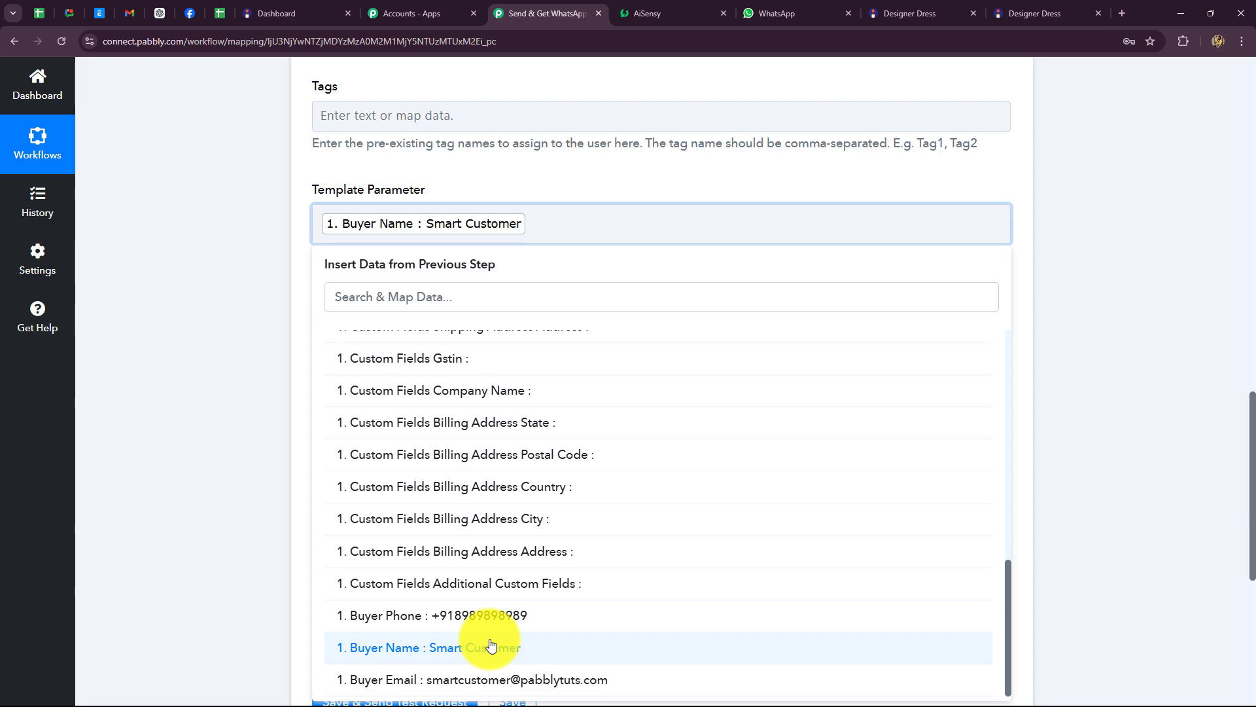
pyautogui.write(',')
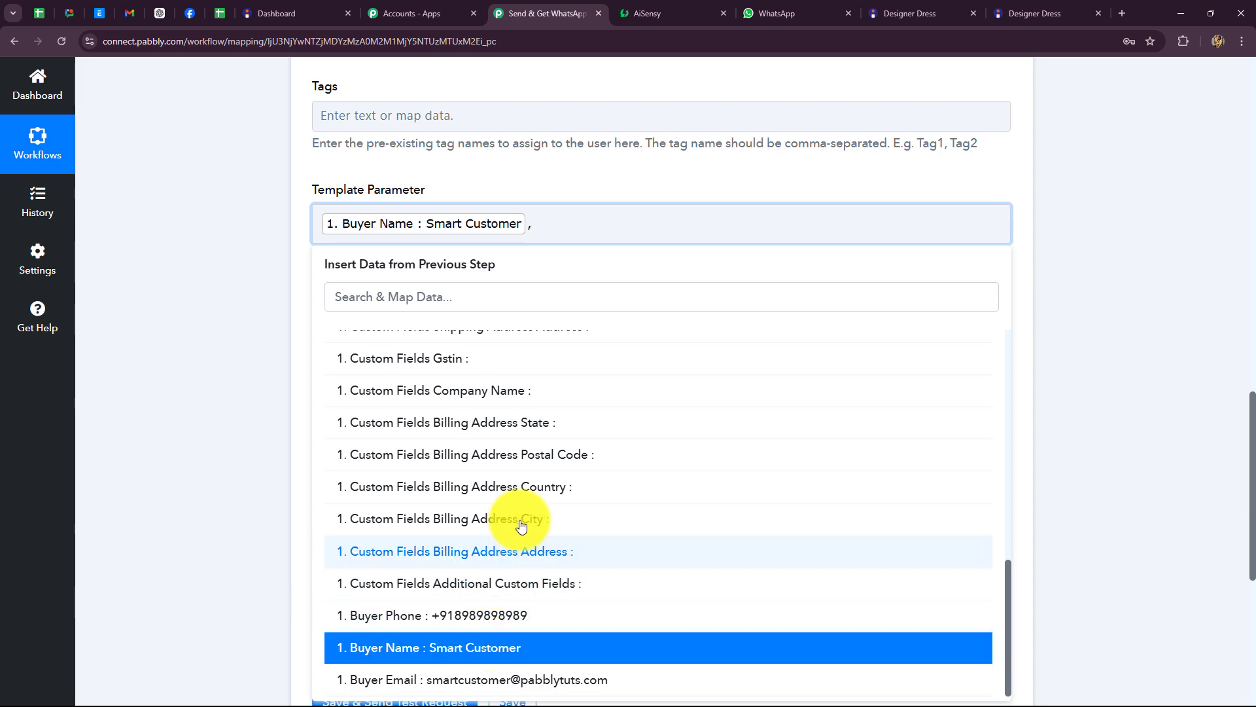
# Step: Add the trigger's Payment Id as the second template parameter
pyautogui.scroll(5, 518, 589)
pyautogui.scroll(2, 520, 523)
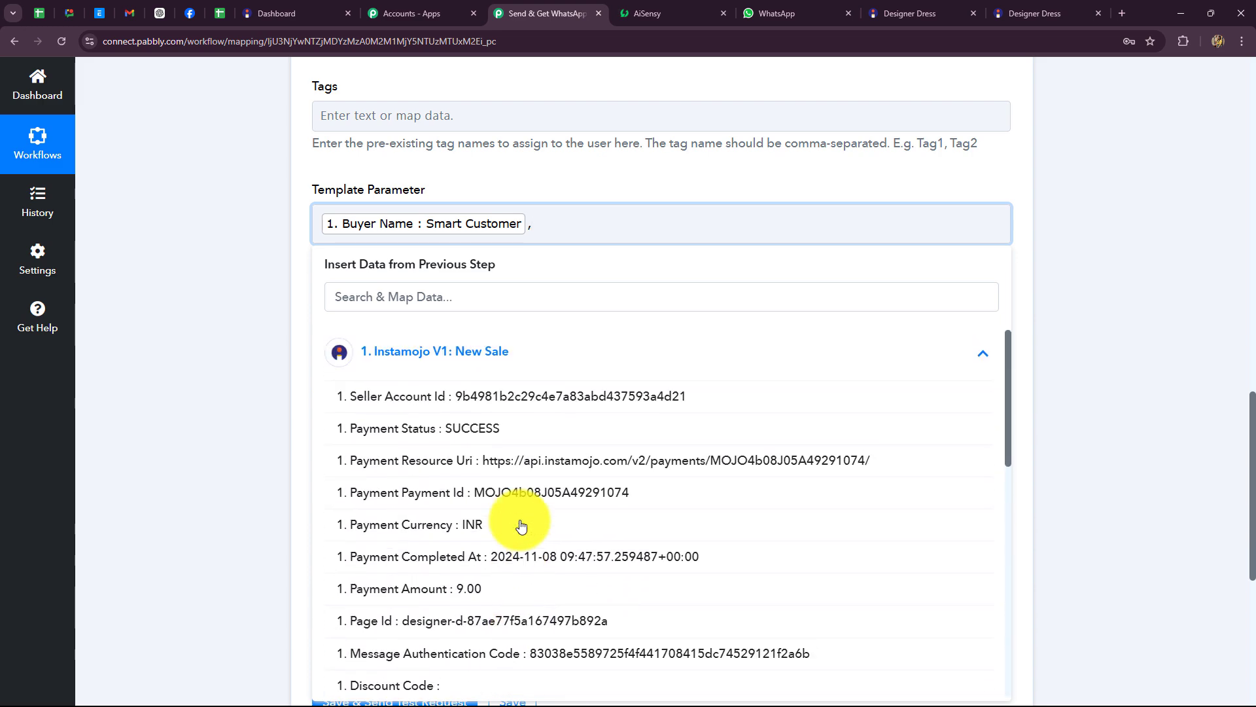
pyautogui.scroll(-1, 536, 530)
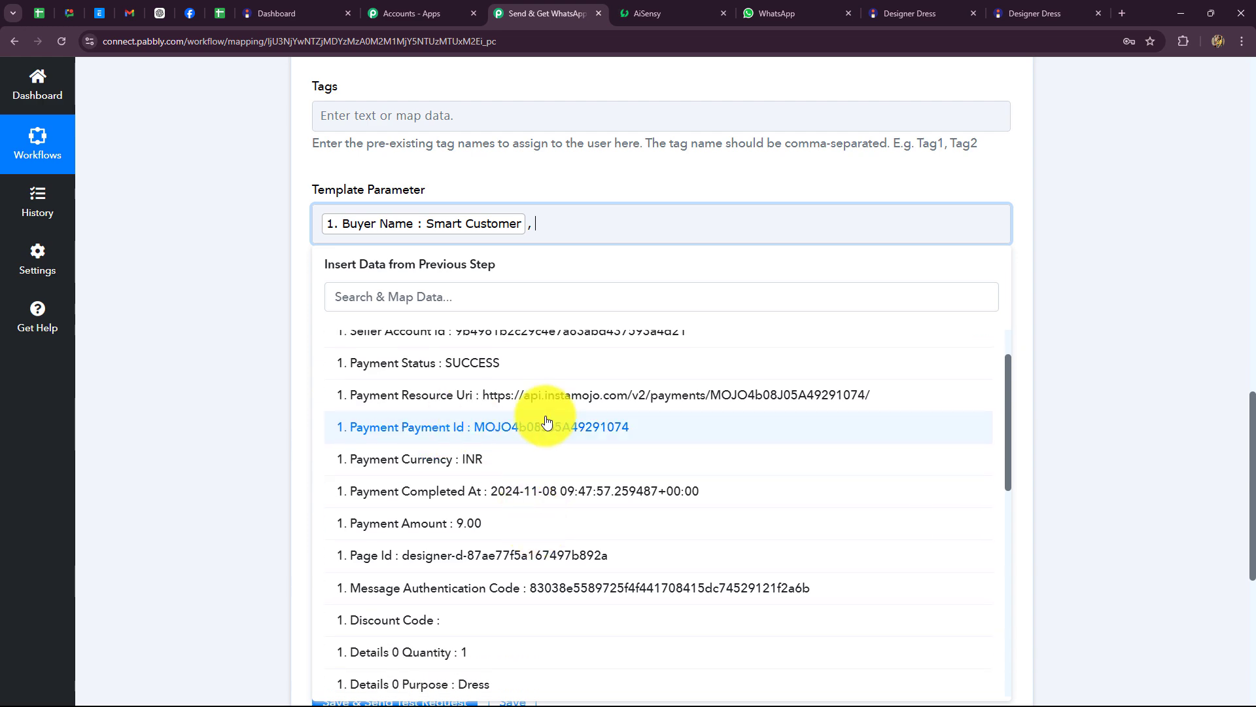
pyautogui.click(527, 444)
pyautogui.click(944, 251)
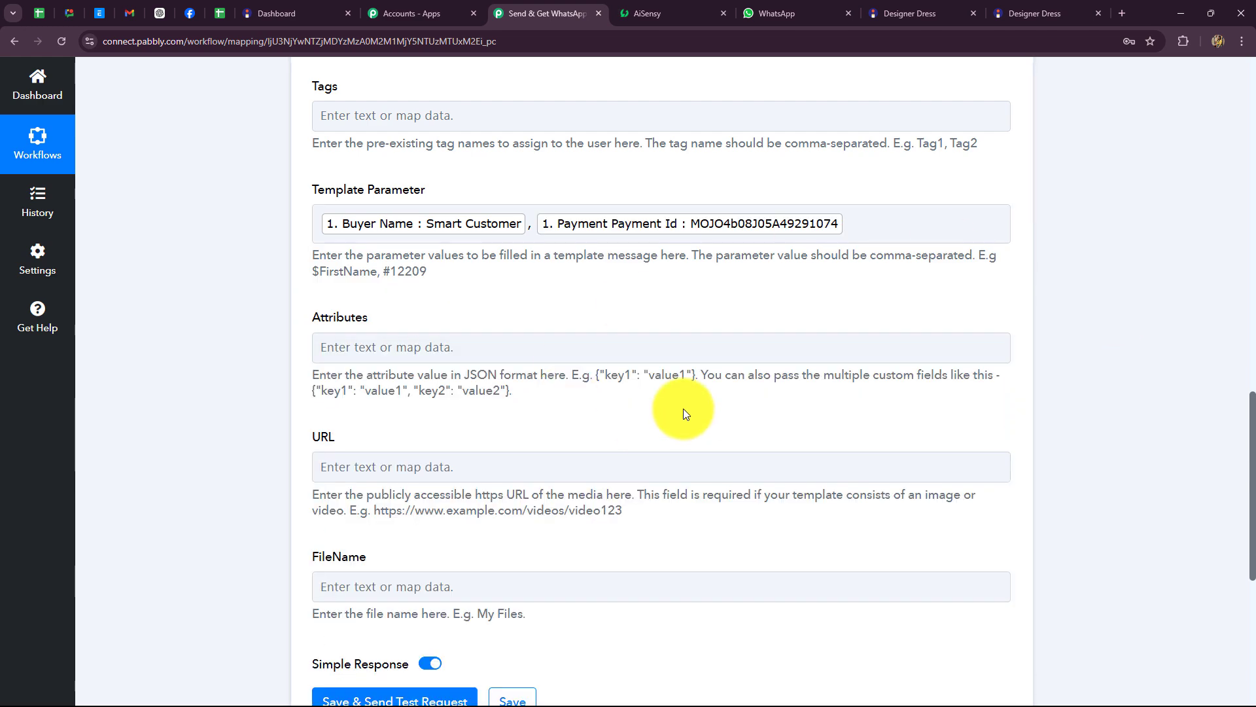
pyautogui.scroll(-2, 681, 412)
pyautogui.scroll(2, 682, 412)
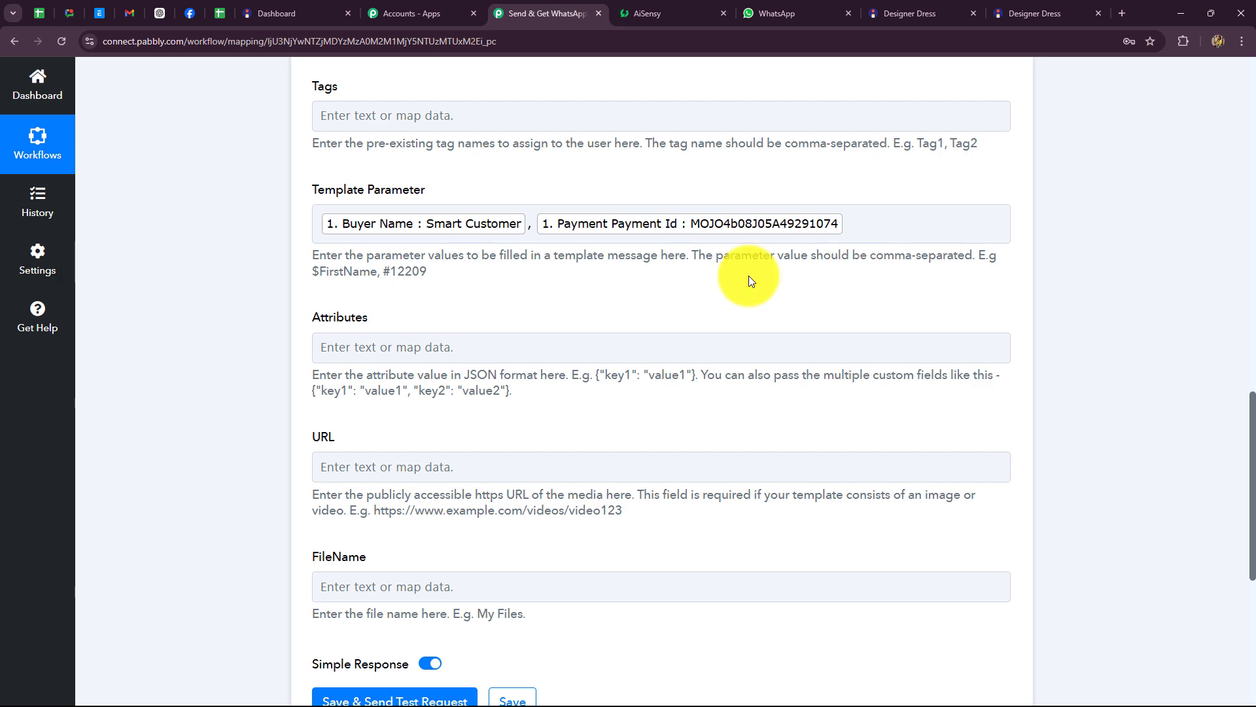
pyautogui.scroll(-2, 720, 317)
pyautogui.scroll(2, 547, 202)
pyautogui.click(842, 234)
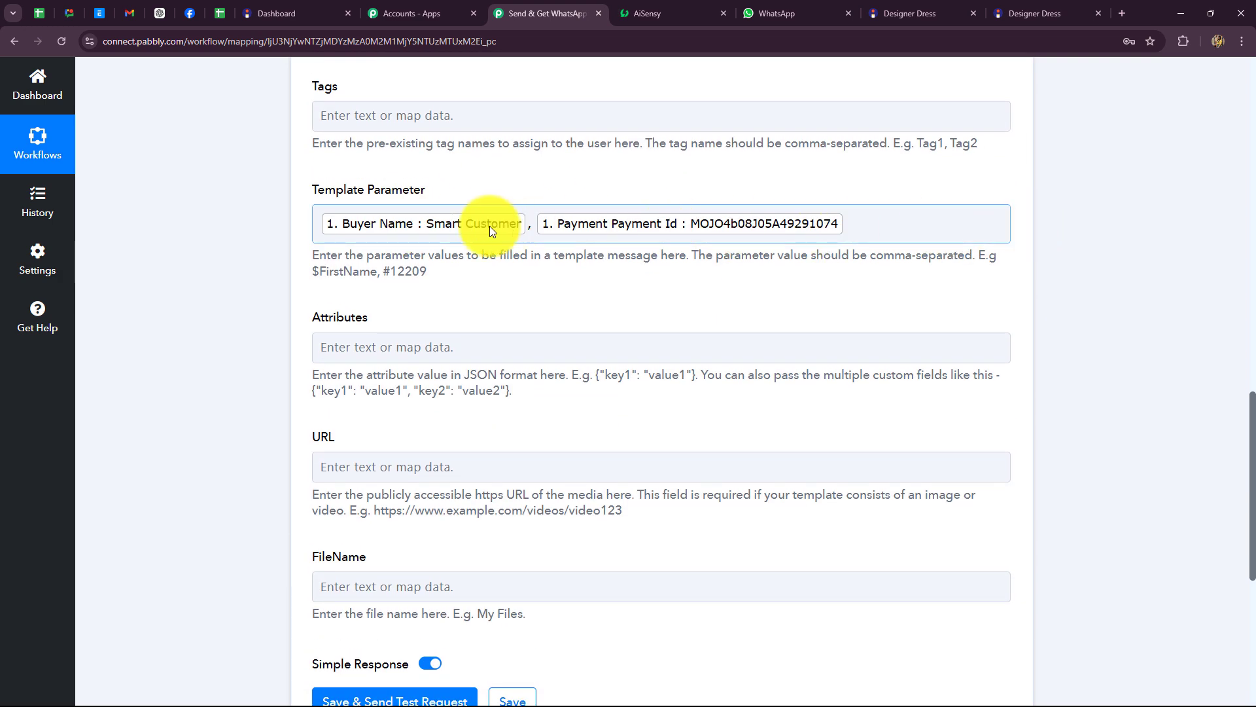
pyautogui.scroll(-3, 618, 274)
pyautogui.scroll(-1, 618, 286)
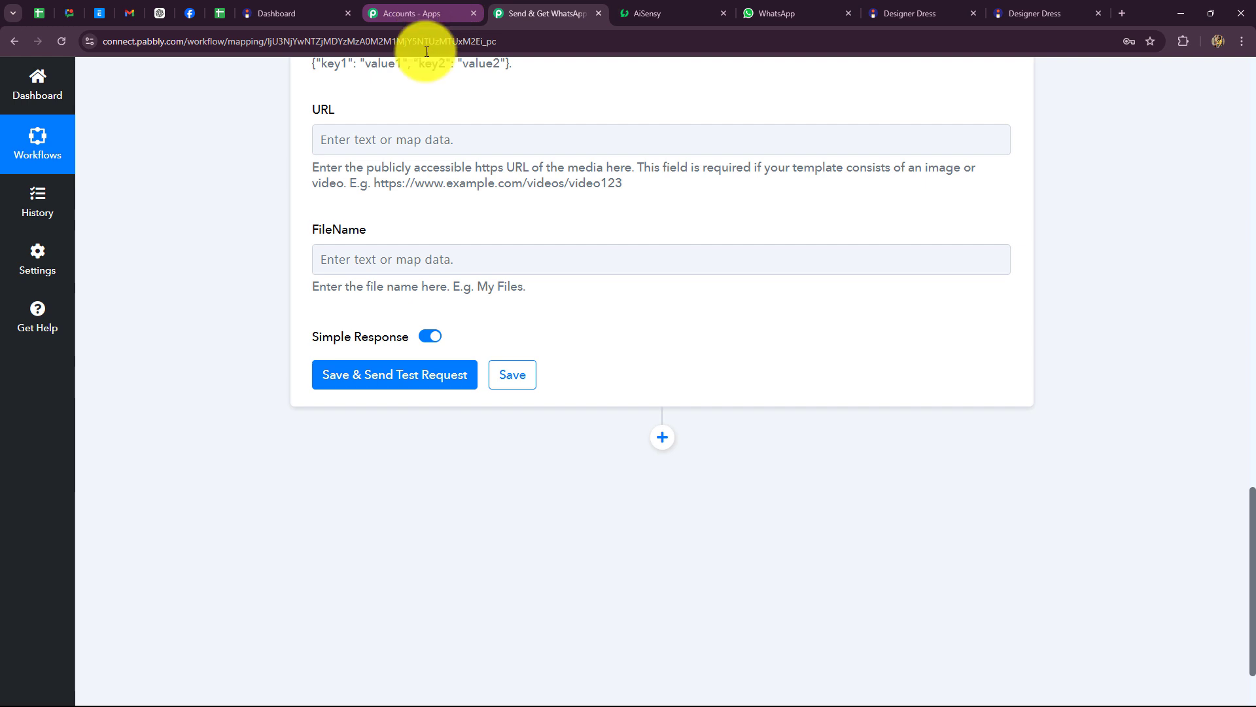
# Step: Save the AiSensy step and send a test request, confirming Success true with a submitted message ID
pyautogui.click(374, 148)
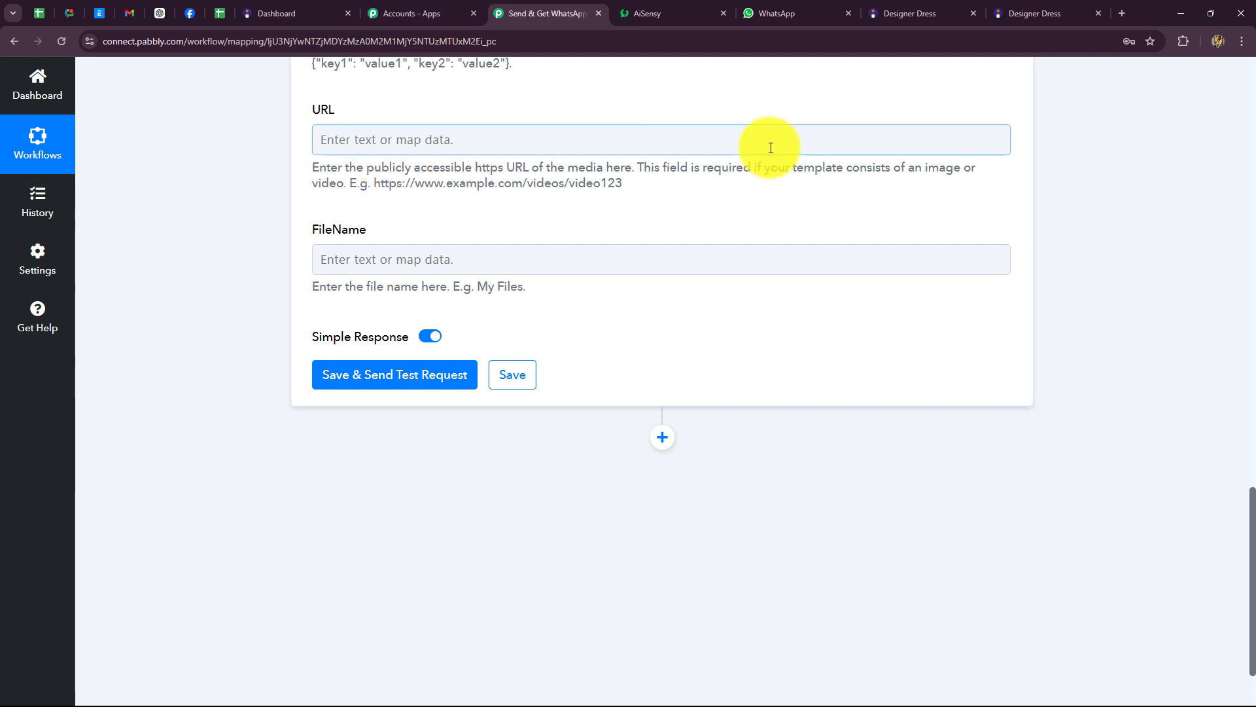
pyautogui.click(393, 376)
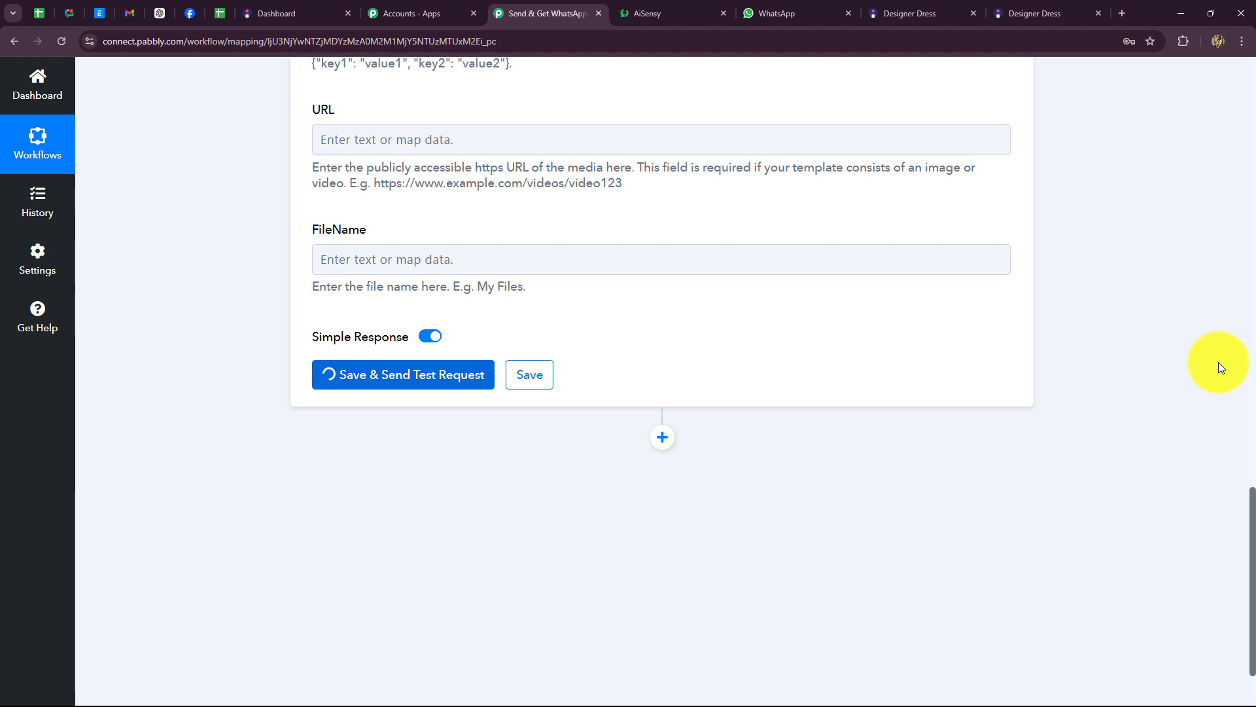
pyautogui.moveTo(968, 484); pyautogui.dragTo(678, 503)
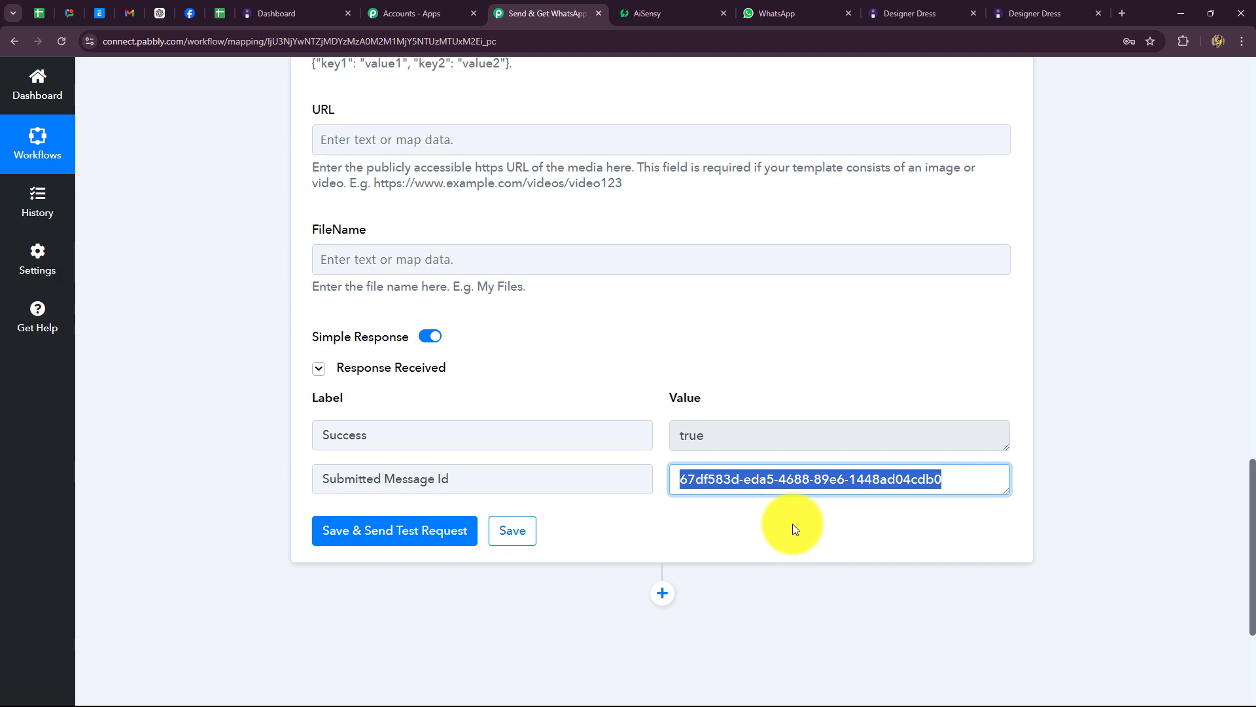
pyautogui.scroll(15, 382, 305)
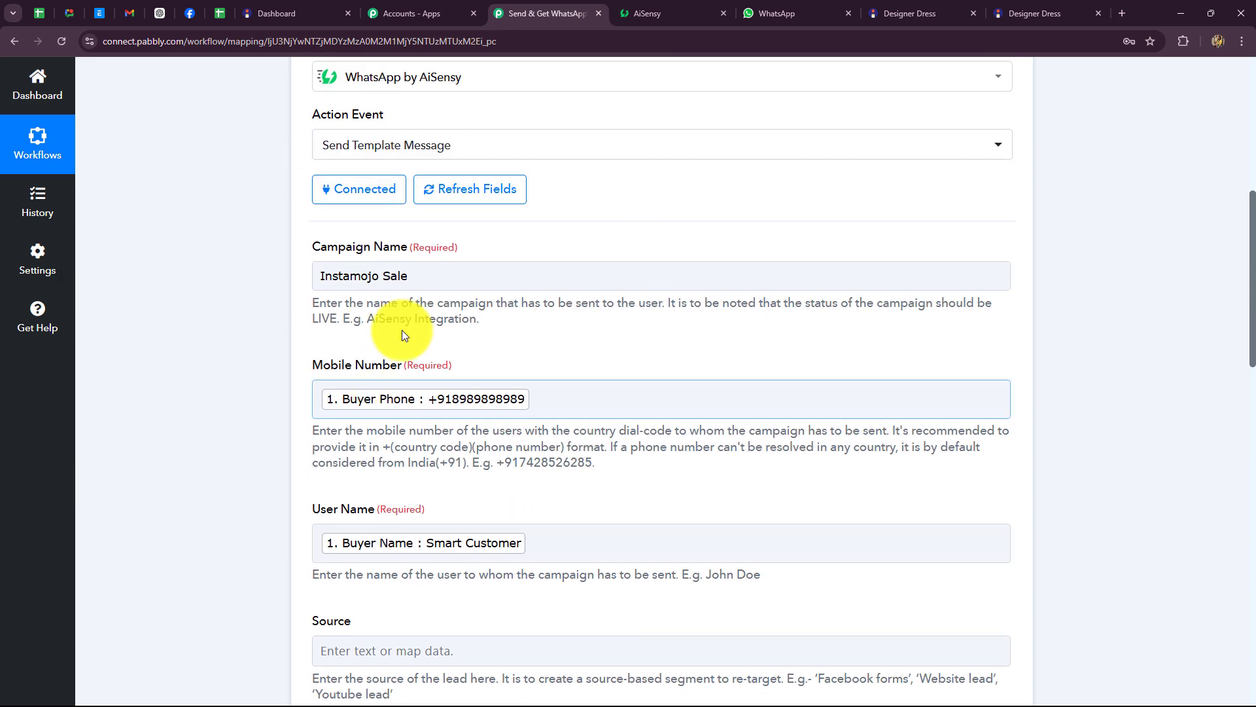
# Step: Check the AiSensy WhatsApp chat for the SparkleStore purchase confirmation, then return to Pabbly
pyautogui.hotkey('ctrl', 'Tab')
pyautogui.hotkey('ctrl', 'Tab')
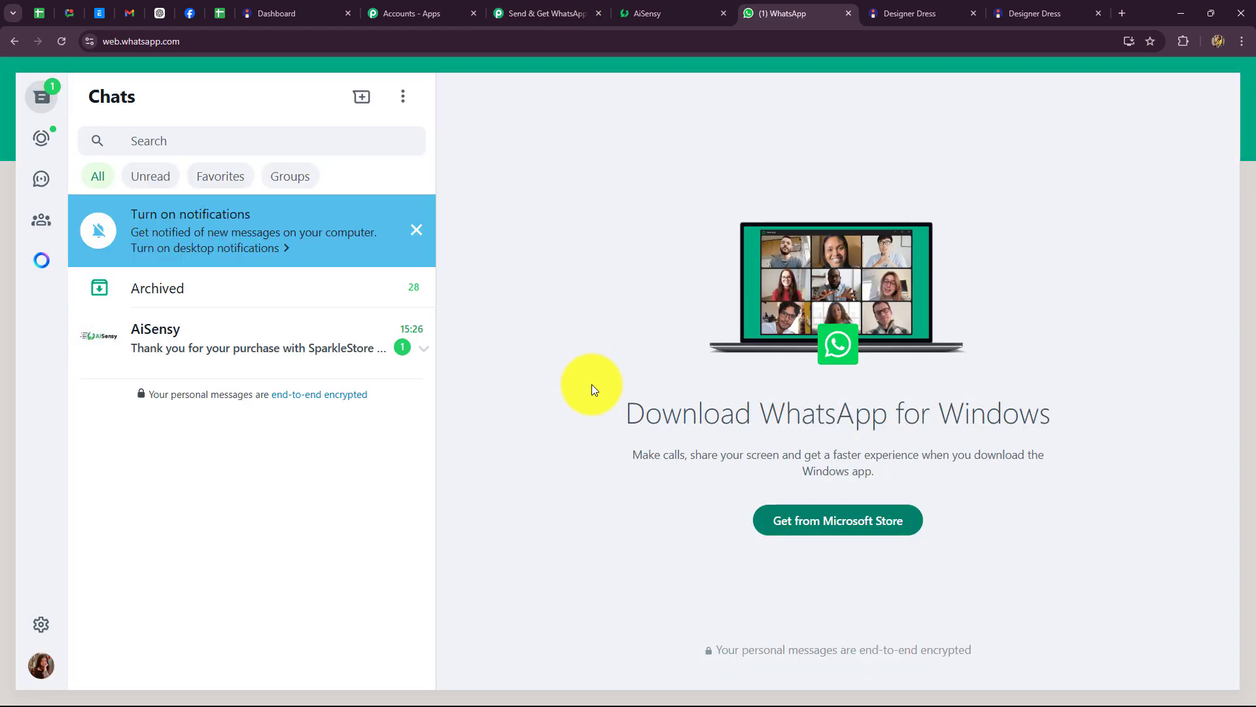
pyautogui.click(342, 337)
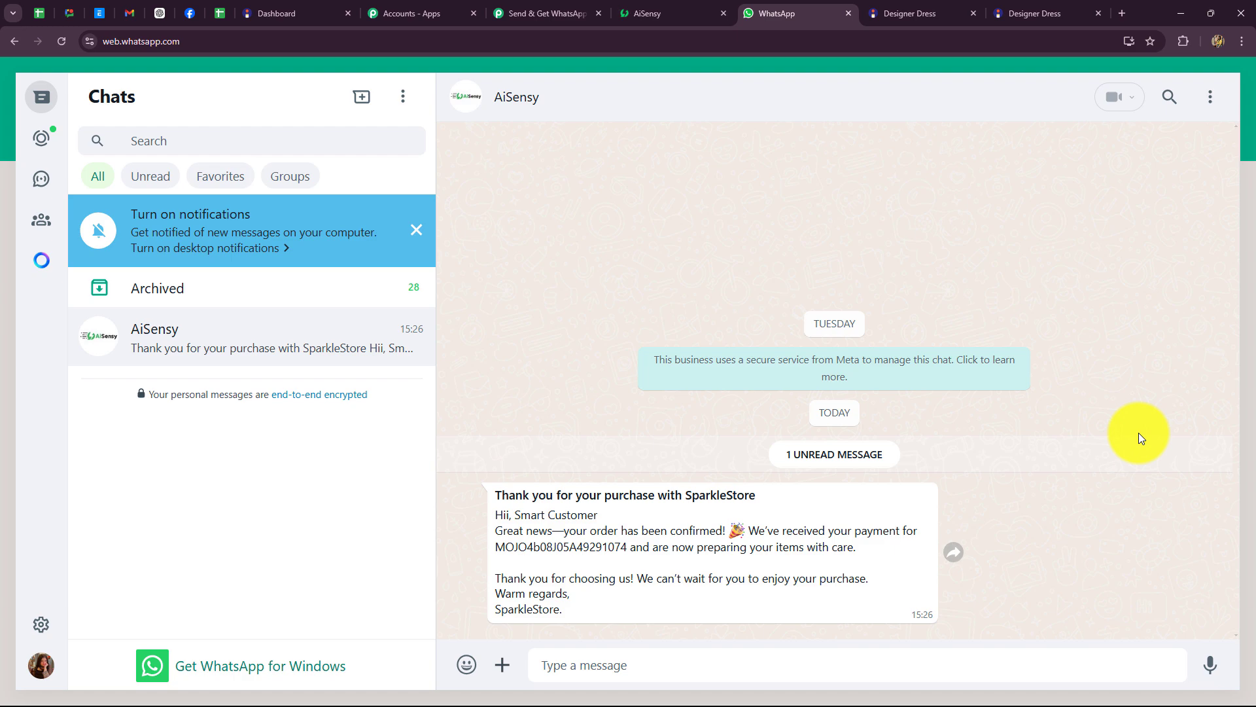
pyautogui.click(522, 11)
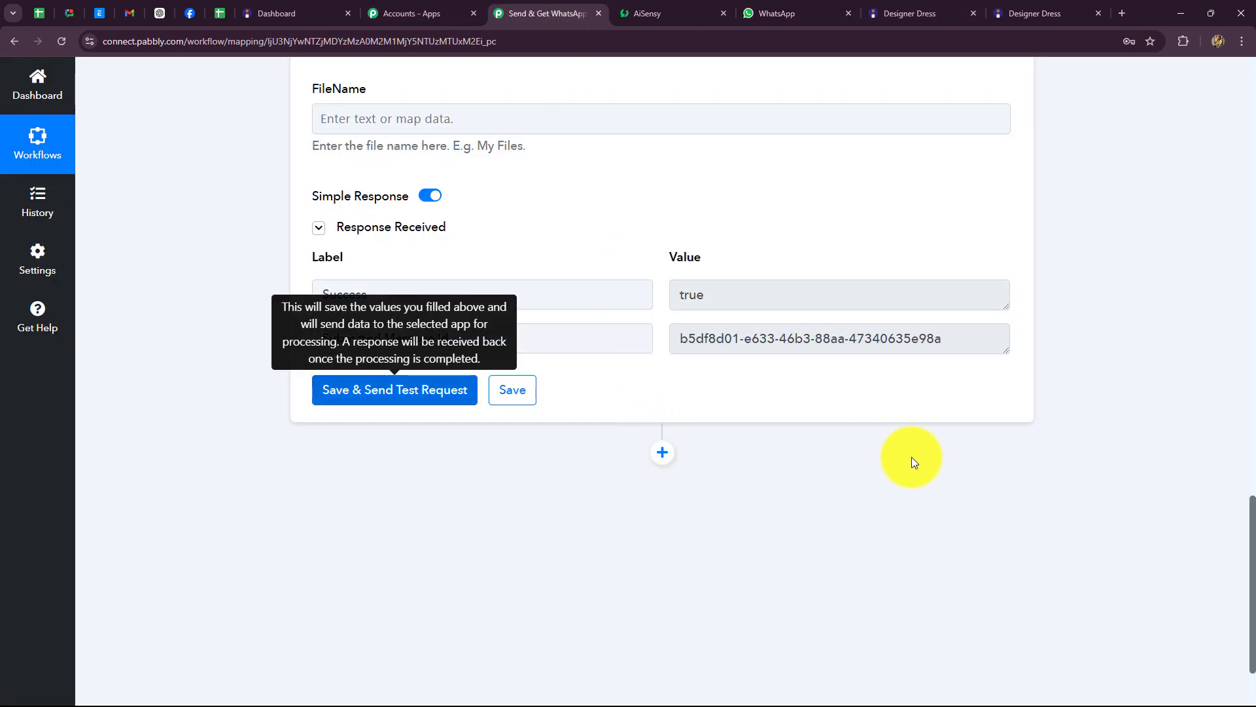
# Step: Add a new action step below the workflow and search for WhatsApp by AiSensy
pyautogui.scroll(10, 914, 462)
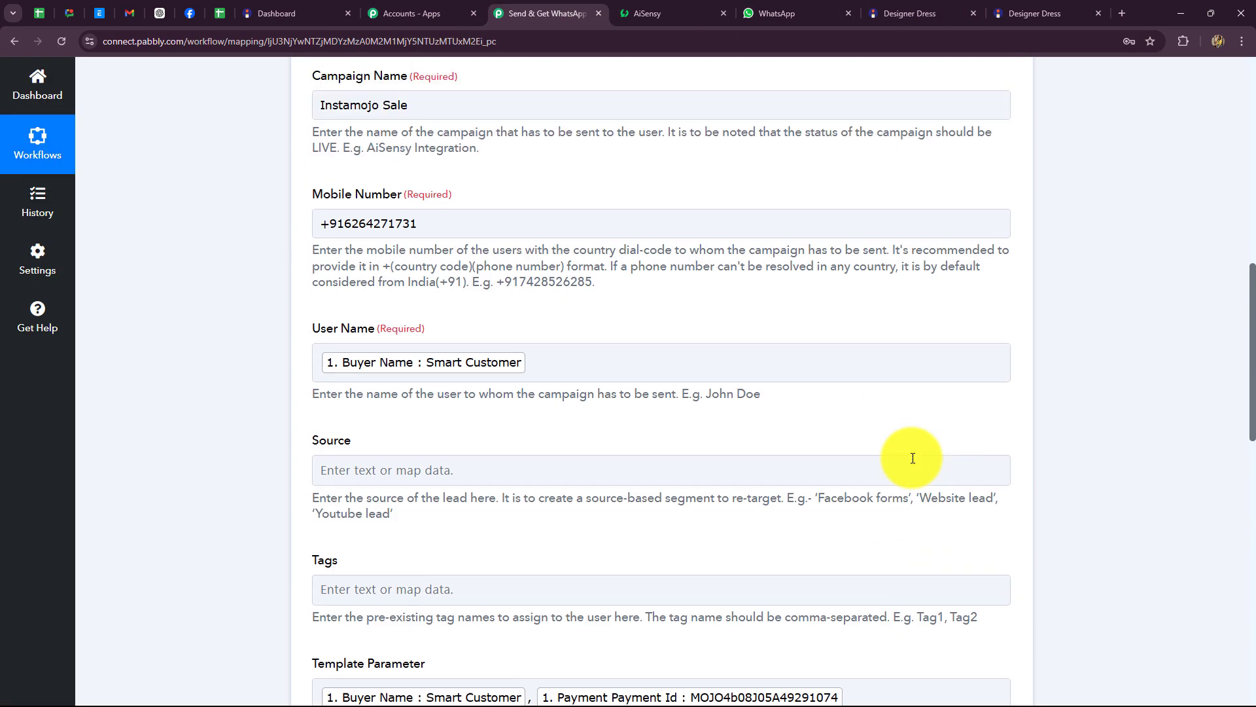
pyautogui.scroll(10, 912, 458)
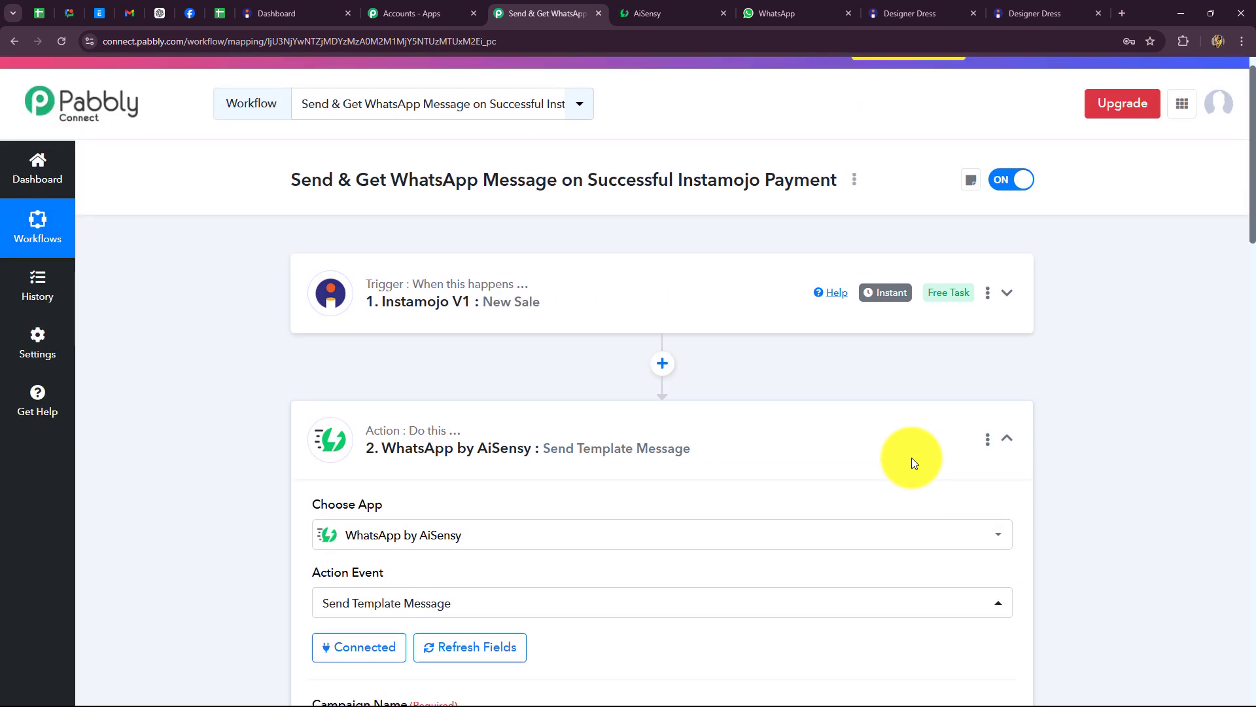
pyautogui.scroll(-15, 1107, 457)
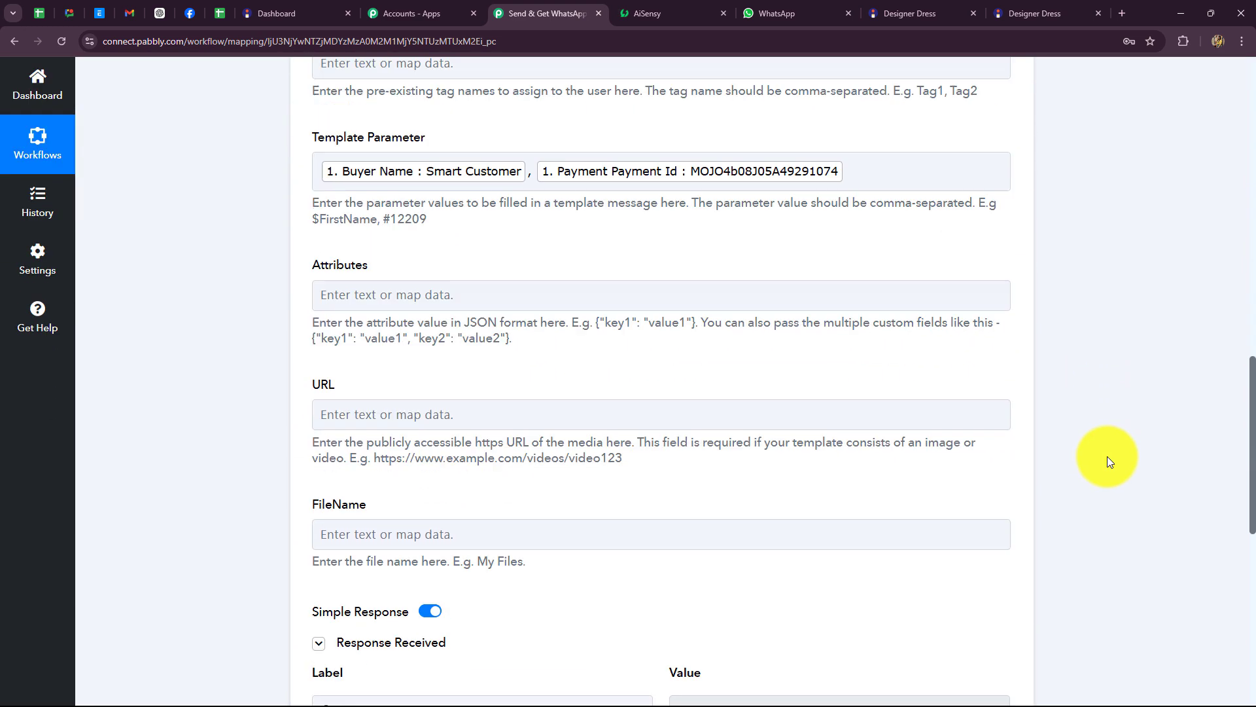
pyautogui.scroll(-8, 1106, 457)
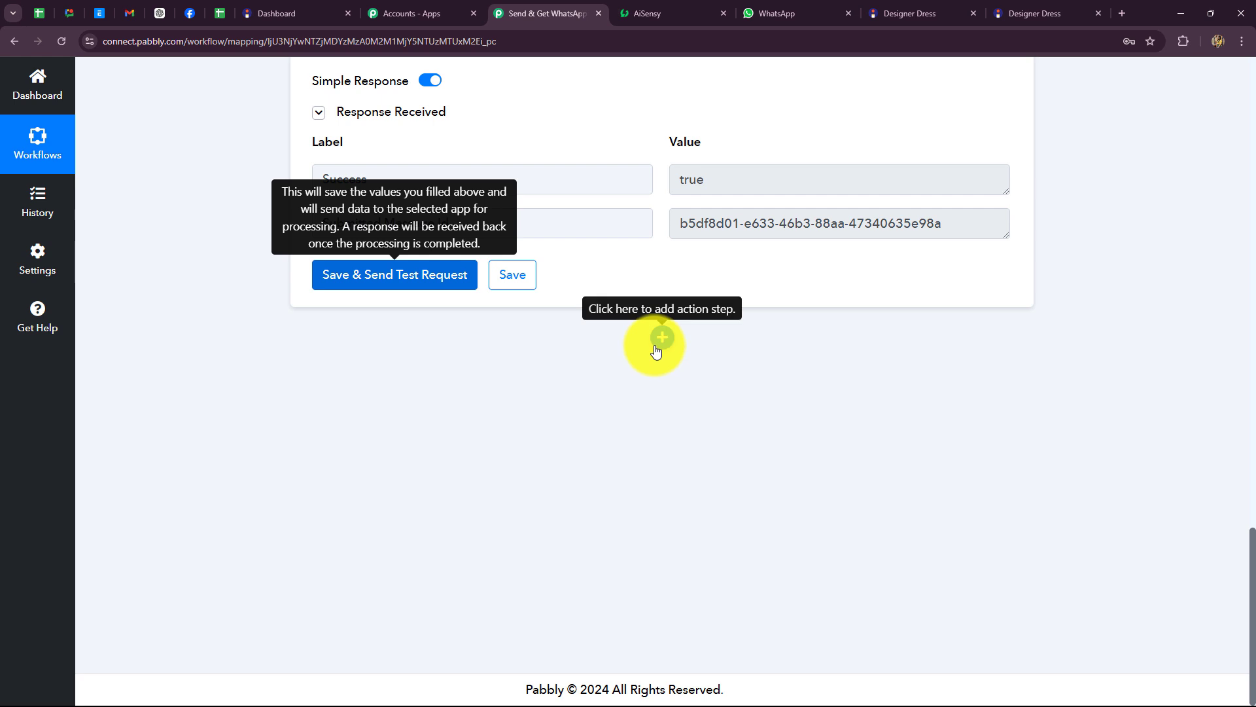
pyautogui.click(657, 348)
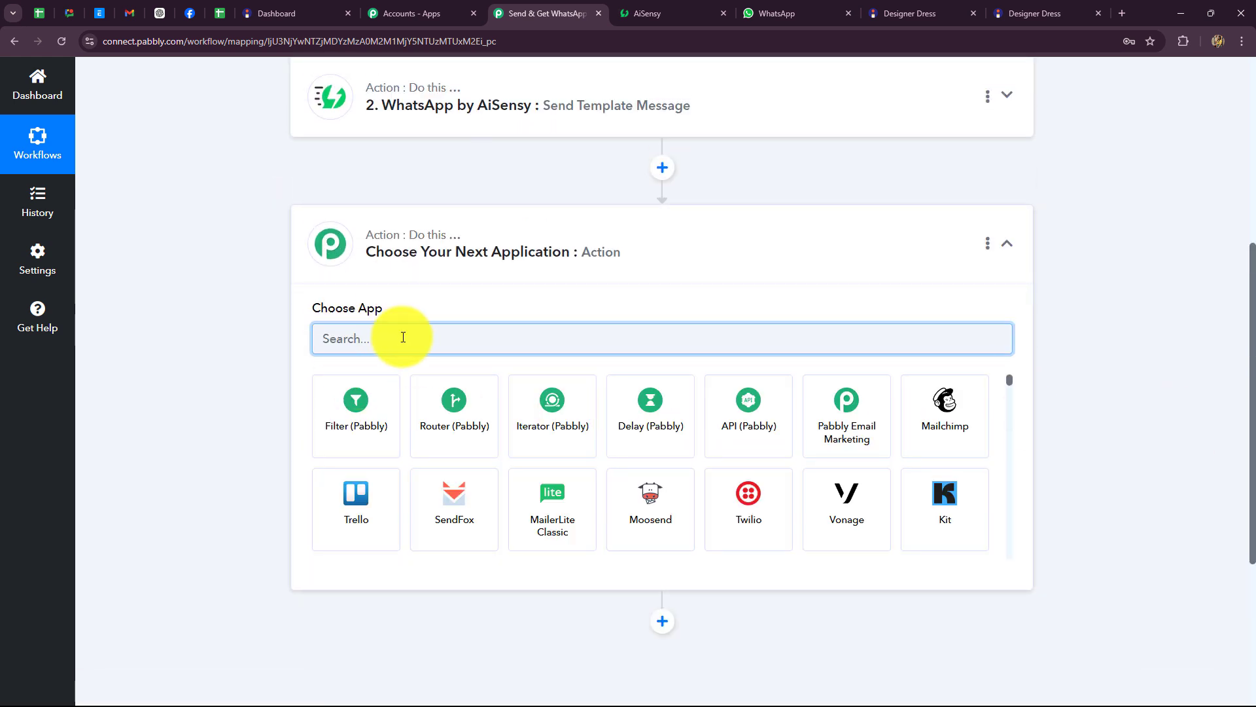
pyautogui.write('Ais')
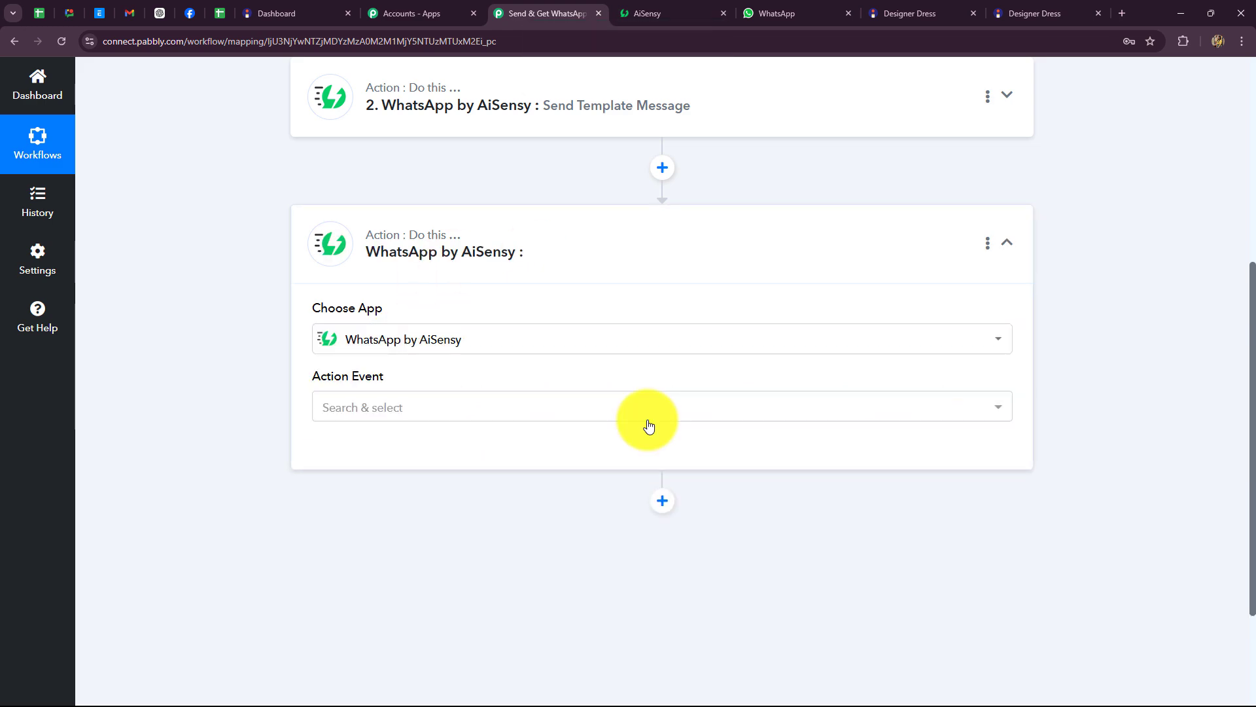
pyautogui.scroll(5, 289, 480)
pyautogui.scroll(-5, 420, 463)
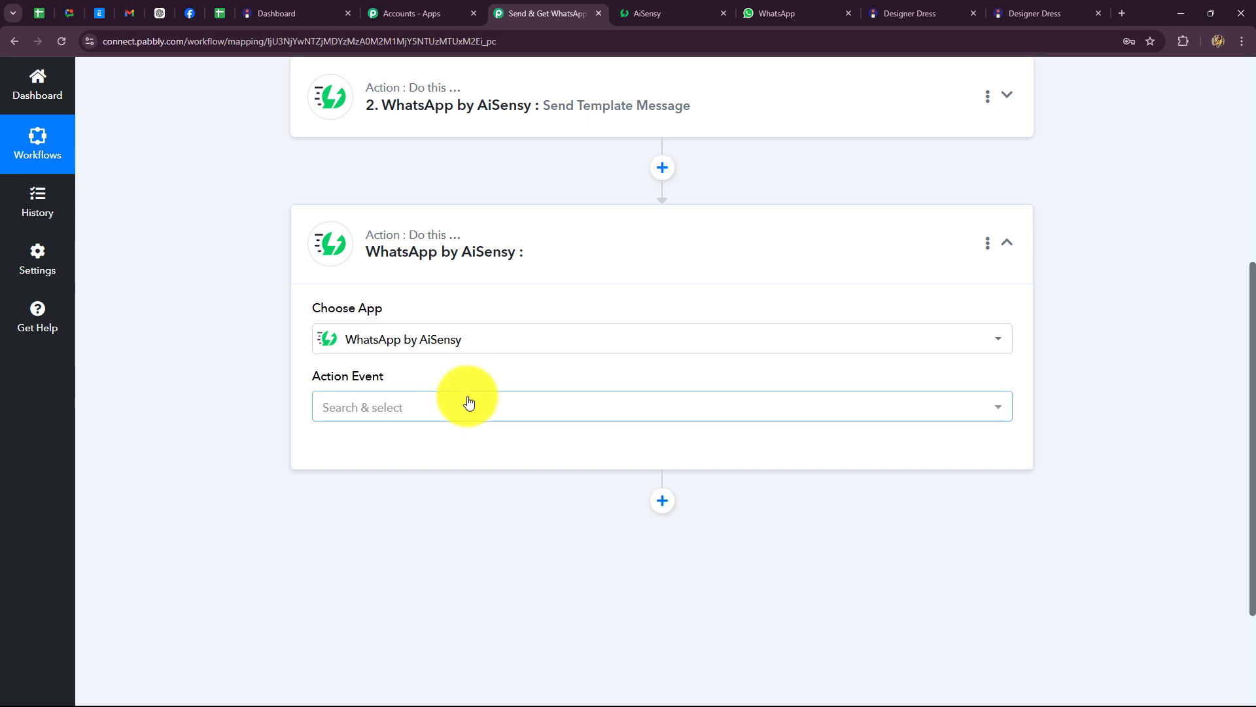
# Step: Set the step to Send Template Message using the existing AiSensy connection and save
pyautogui.click(452, 411)
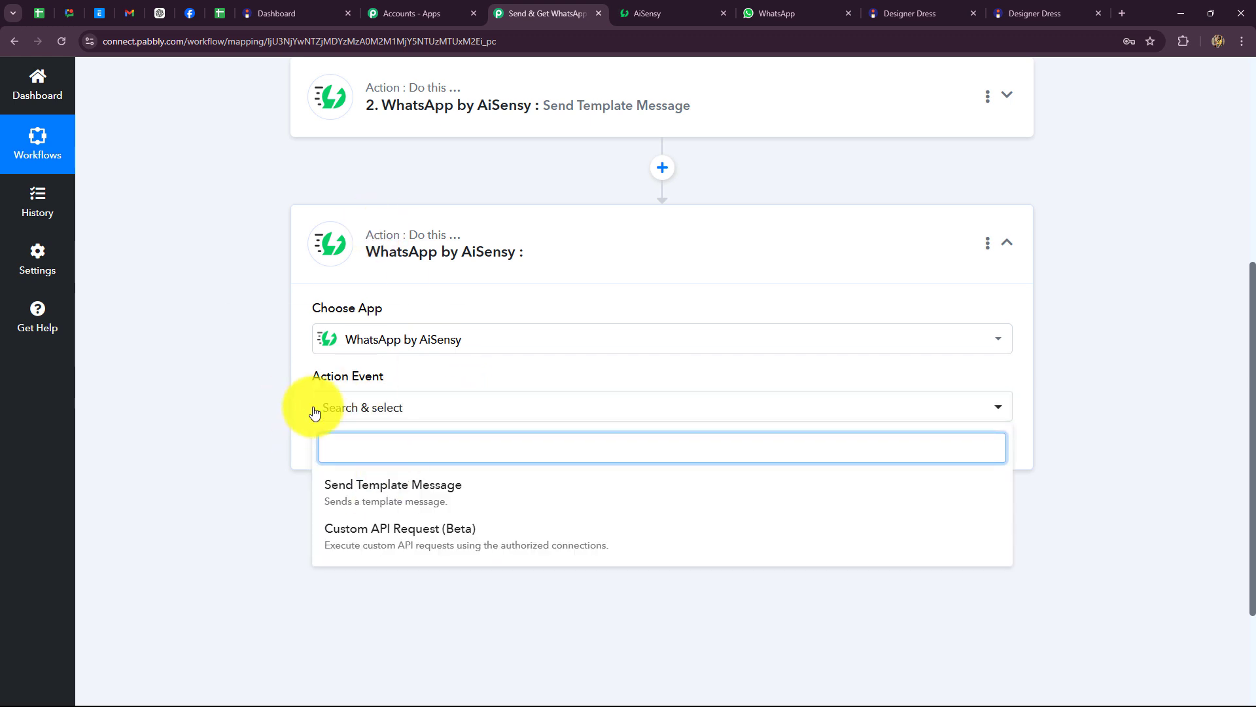
pyautogui.click(370, 488)
pyautogui.click(324, 460)
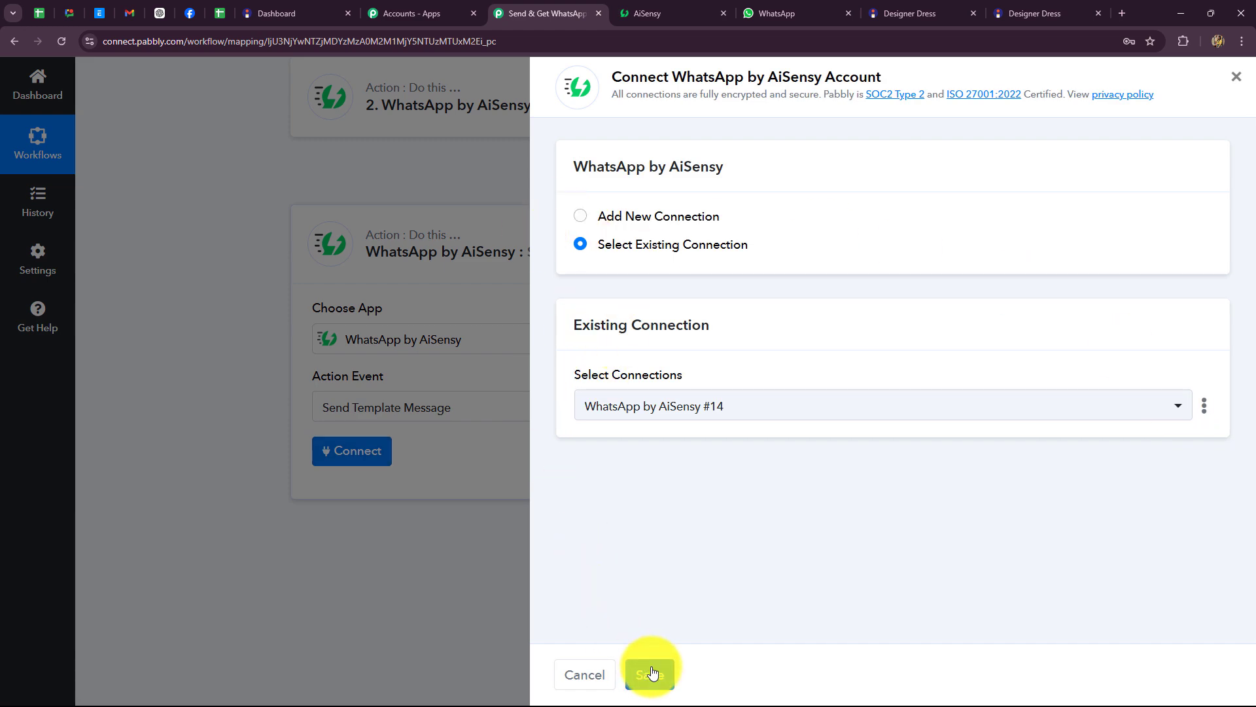
pyautogui.click(653, 671)
pyautogui.scroll(-3, 294, 392)
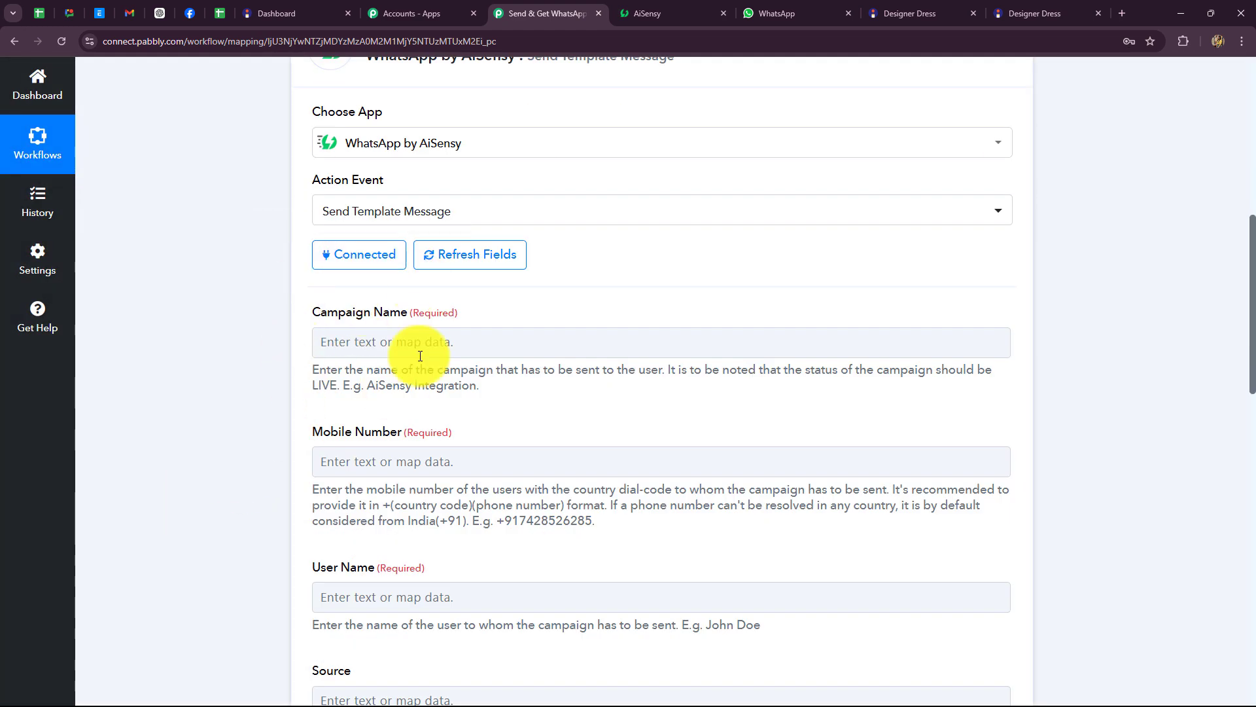
pyautogui.click(651, 13)
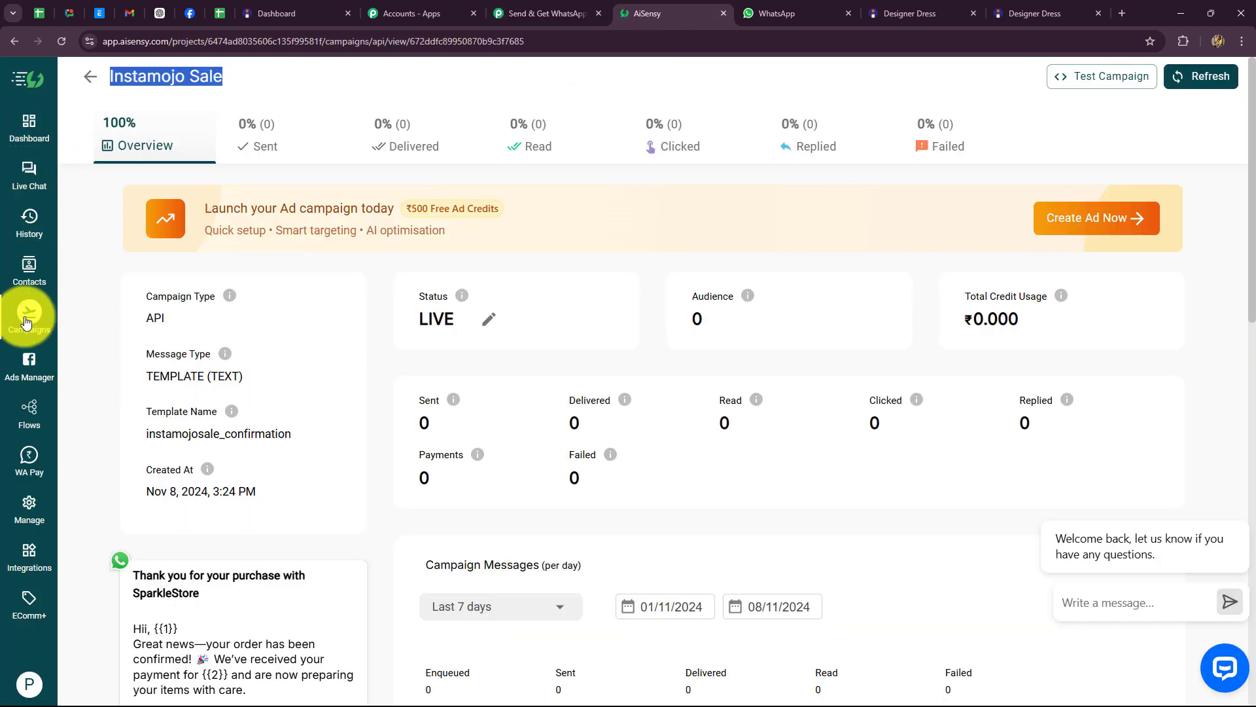
# Step: Preview the approved order_notification_internal template, then go to the AiSensy Campaigns list
pyautogui.click(29, 504)
pyautogui.scroll(-3, 393, 365)
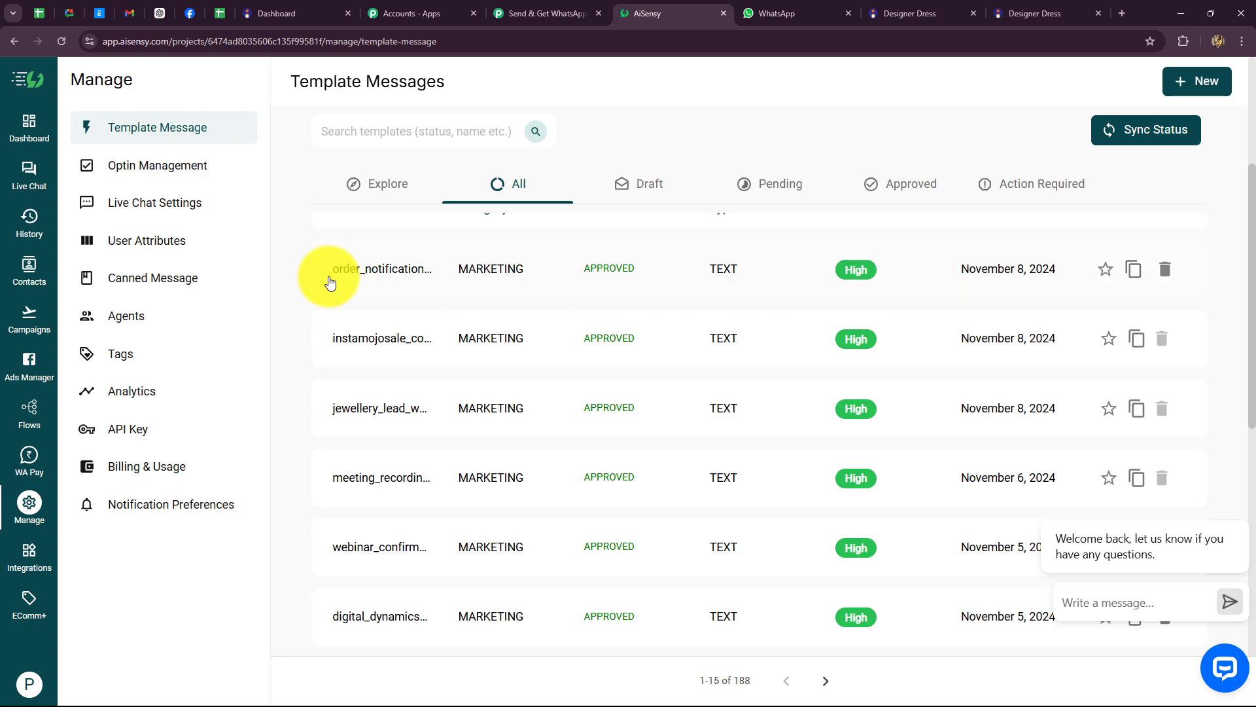
pyautogui.click(348, 269)
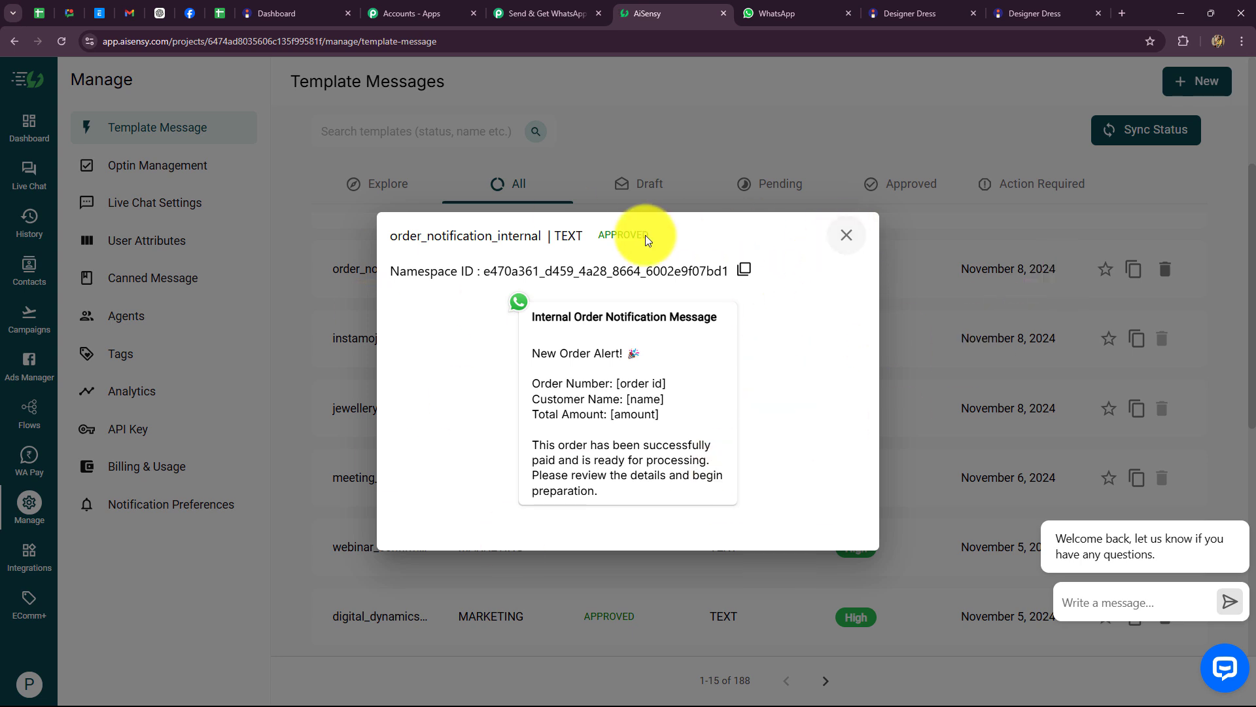
pyautogui.click(841, 245)
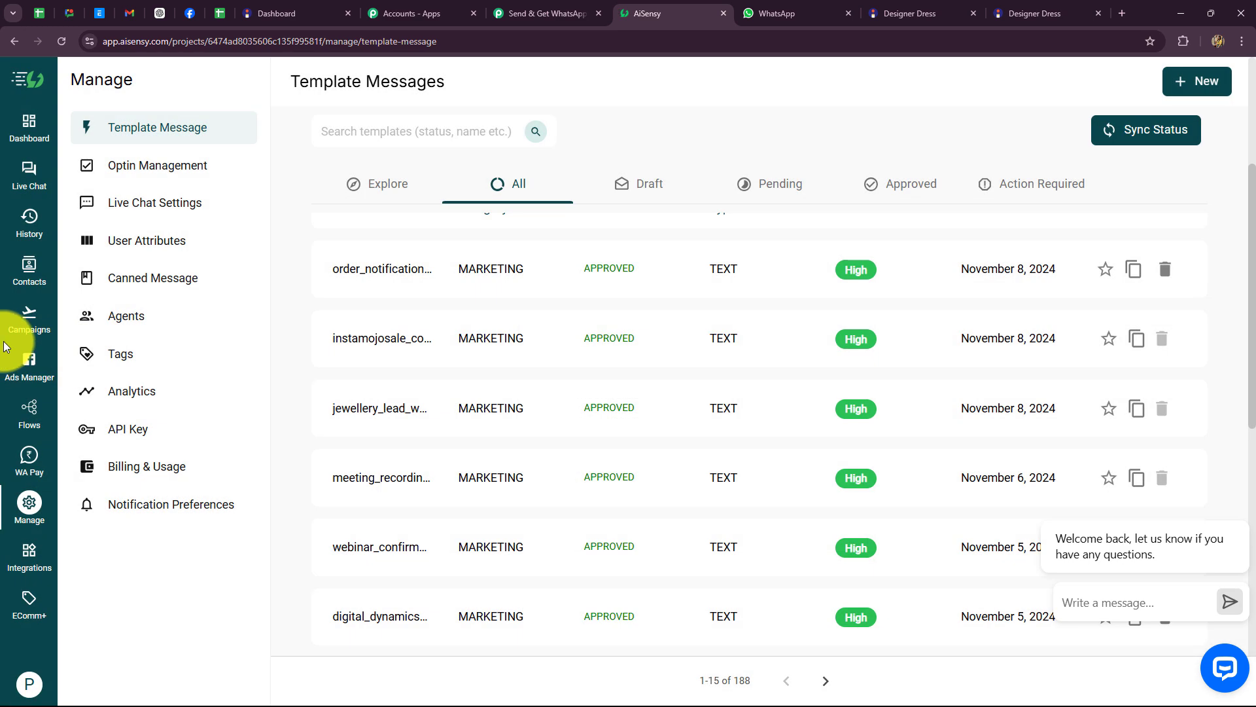
pyautogui.click(26, 327)
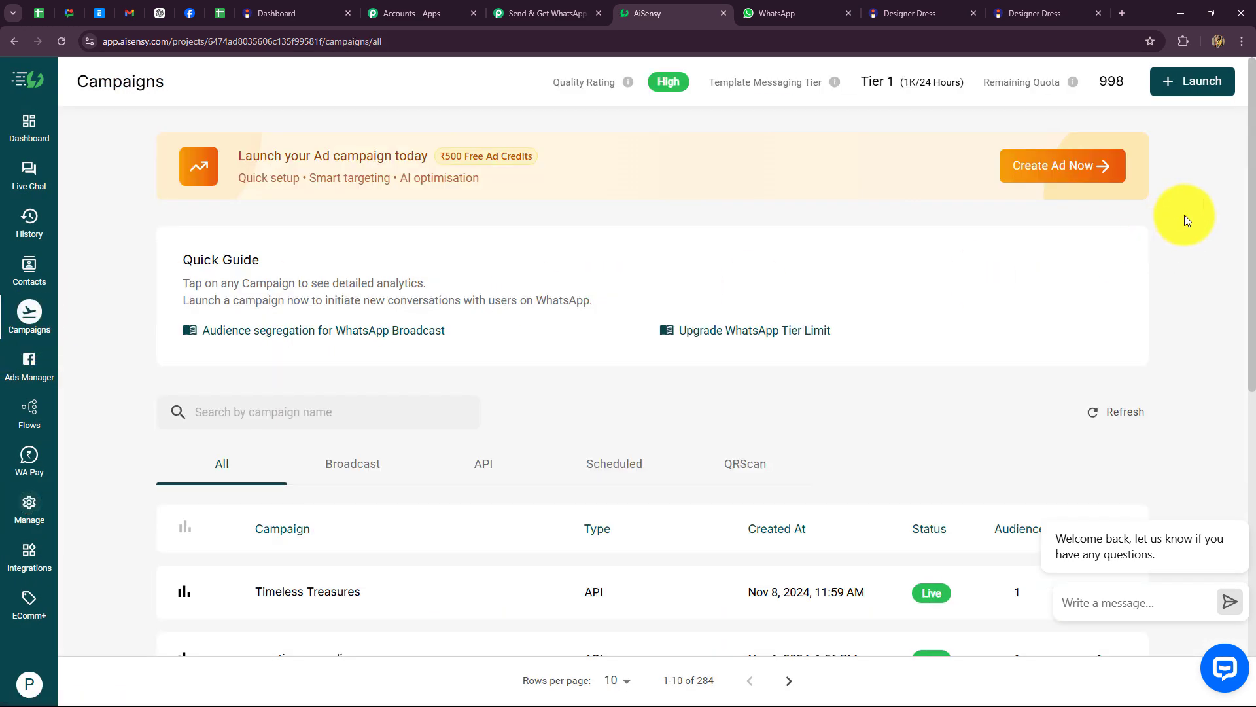
# Step: Create an API campaign named New Sale Notification using the order_notification_internal template
pyautogui.click(1192, 78)
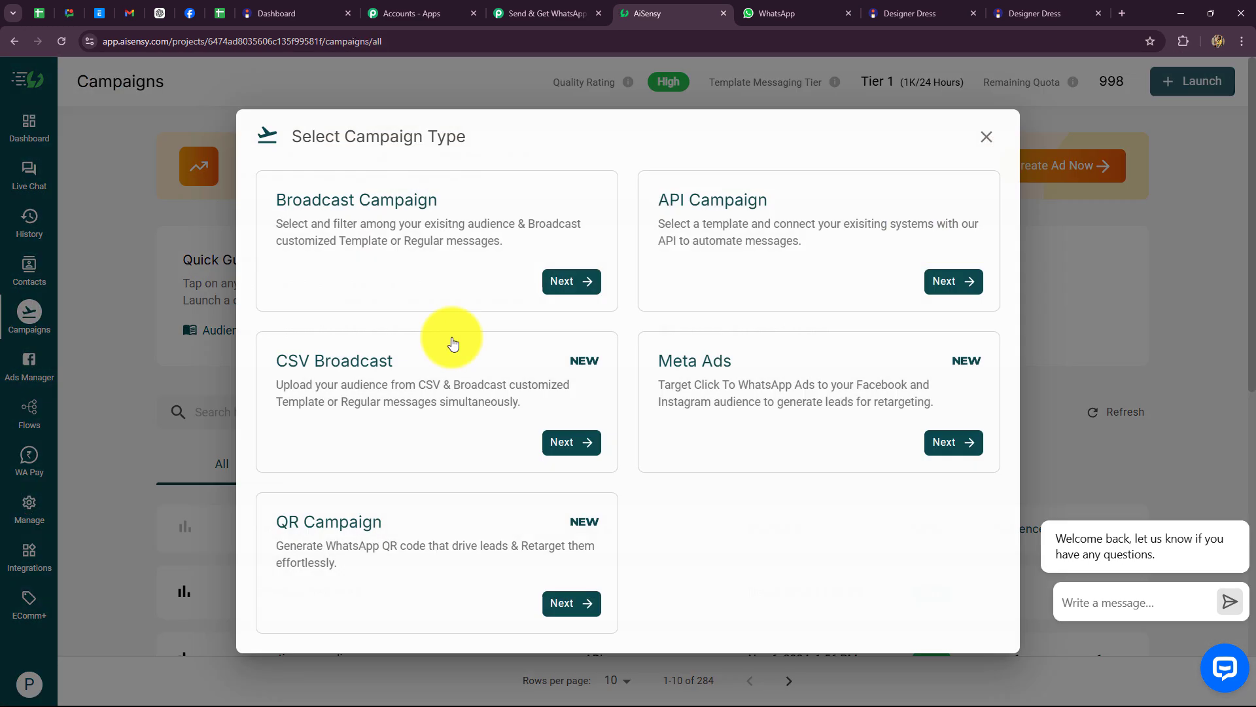
pyautogui.click(973, 291)
pyautogui.scroll(-3, 108, 386)
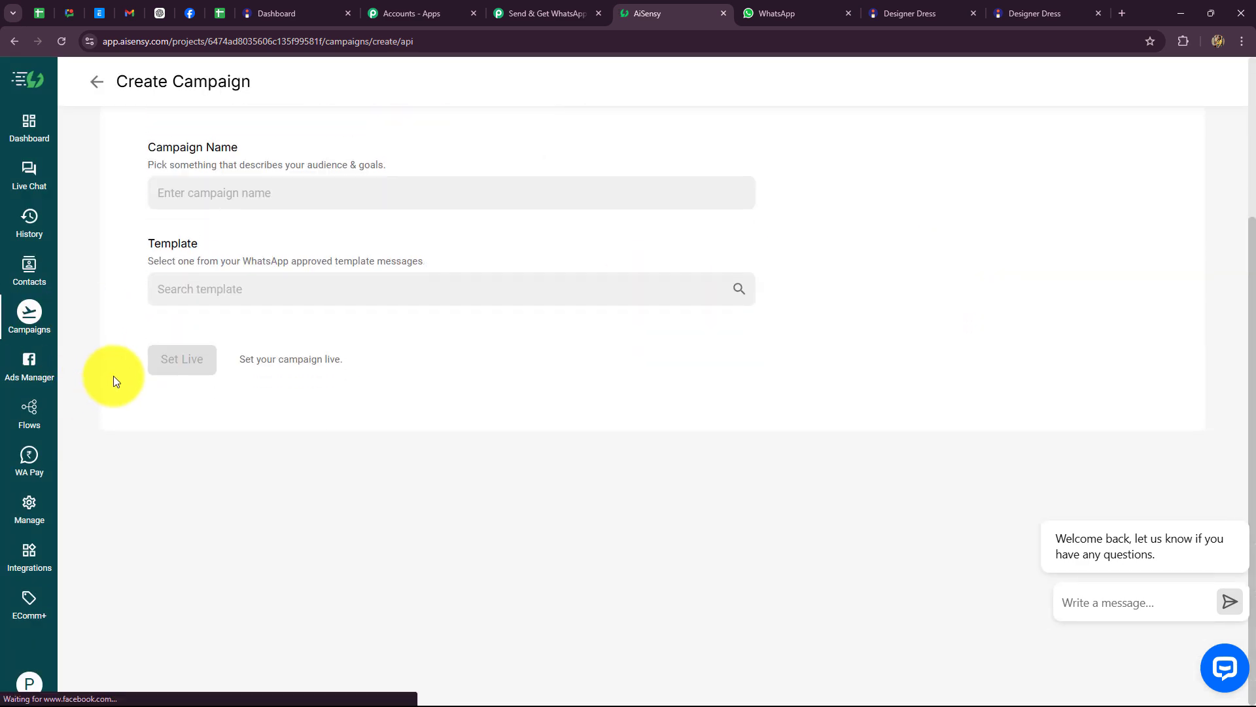
pyautogui.scroll(2, 111, 379)
pyautogui.click(198, 320)
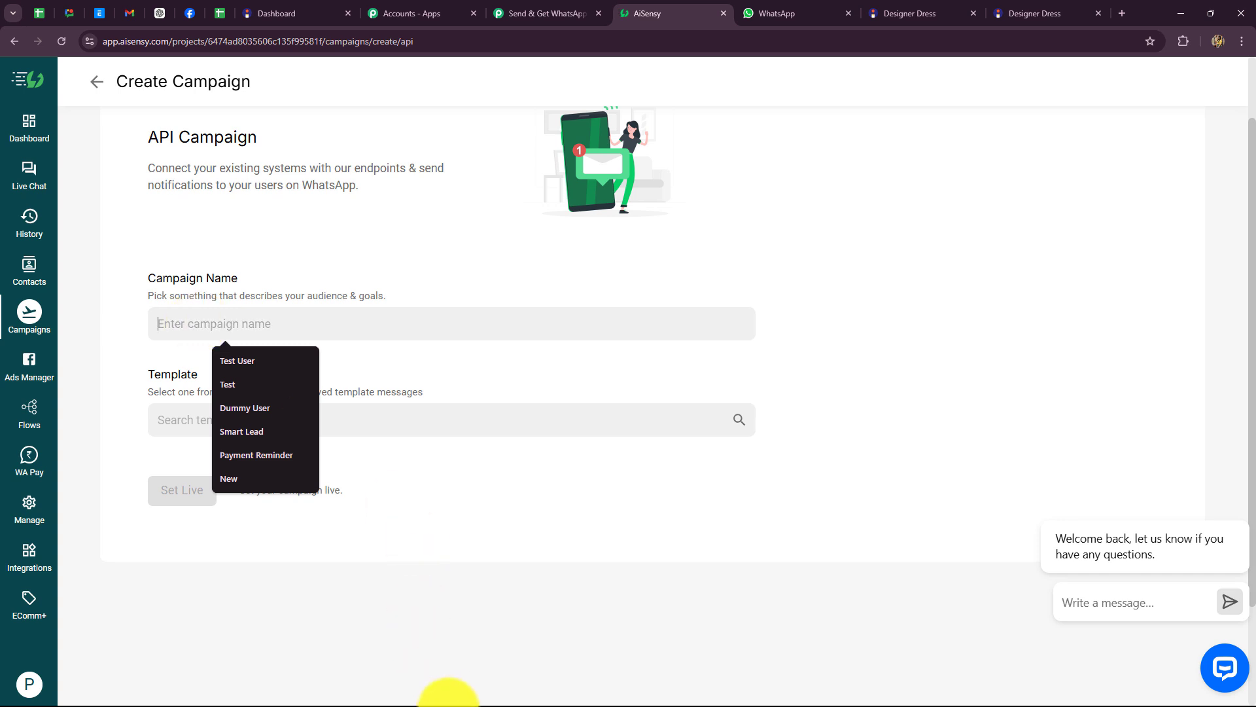
pyautogui.write('New Sale Notification')
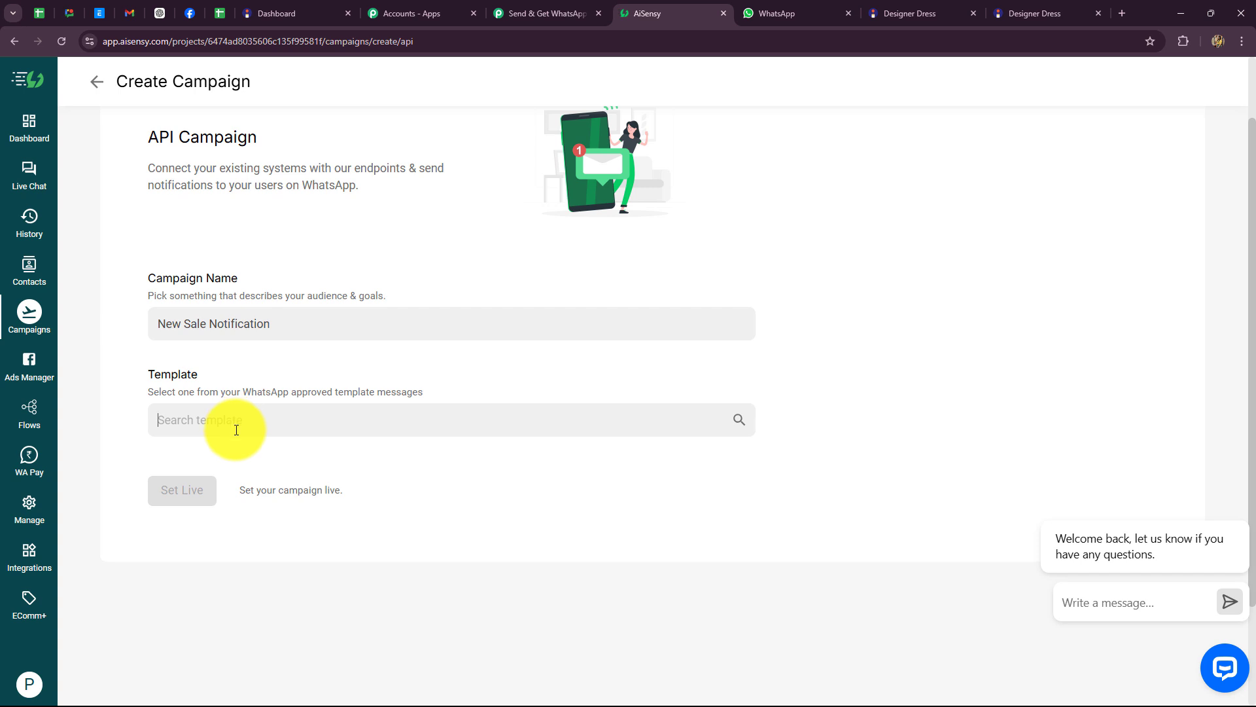
pyautogui.write('order_notification_internal')
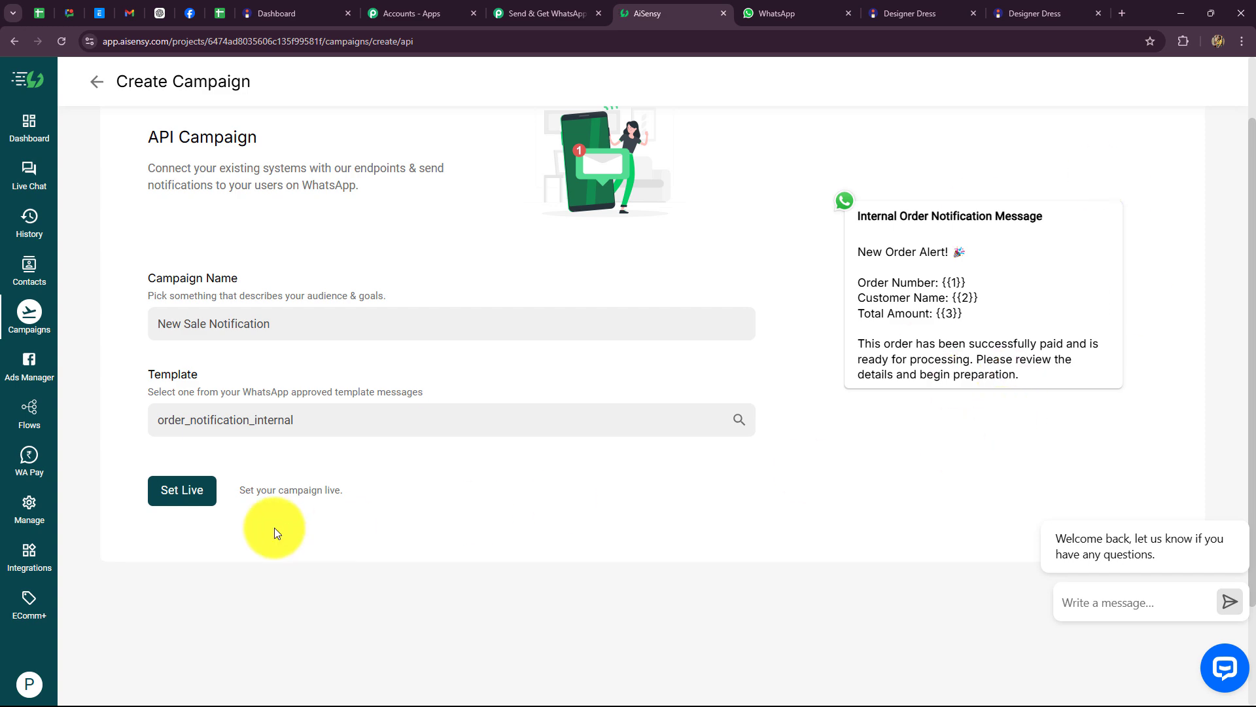
# Step: Set the New Sale Notification campaign live and select its title on the overview page
pyautogui.click(183, 490)
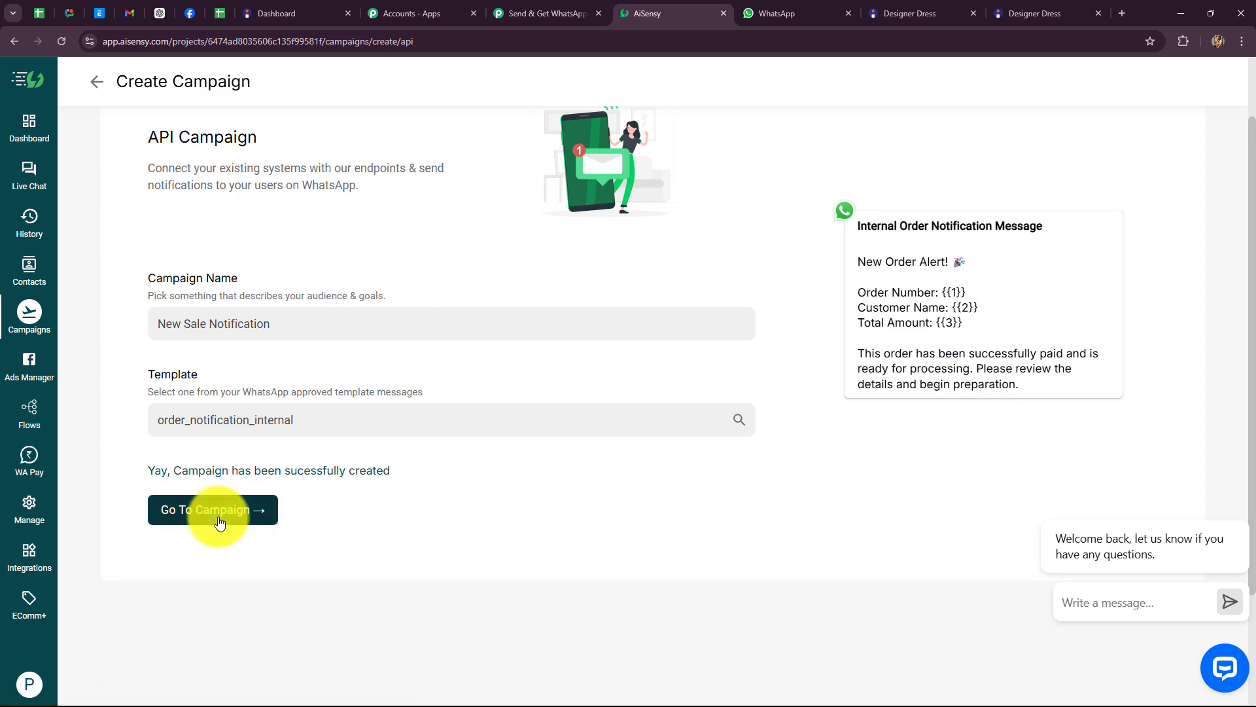
pyautogui.click(219, 523)
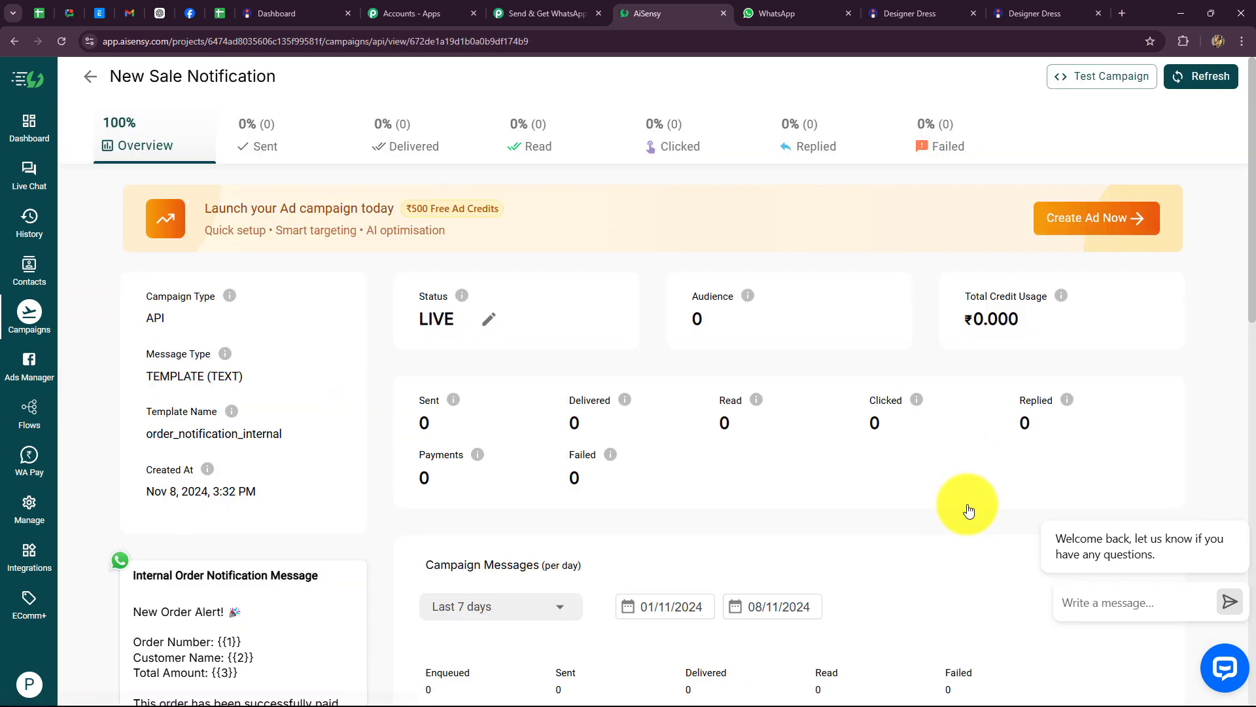
pyautogui.moveTo(280, 76); pyautogui.dragTo(112, 79)
pyautogui.click(277, 72)
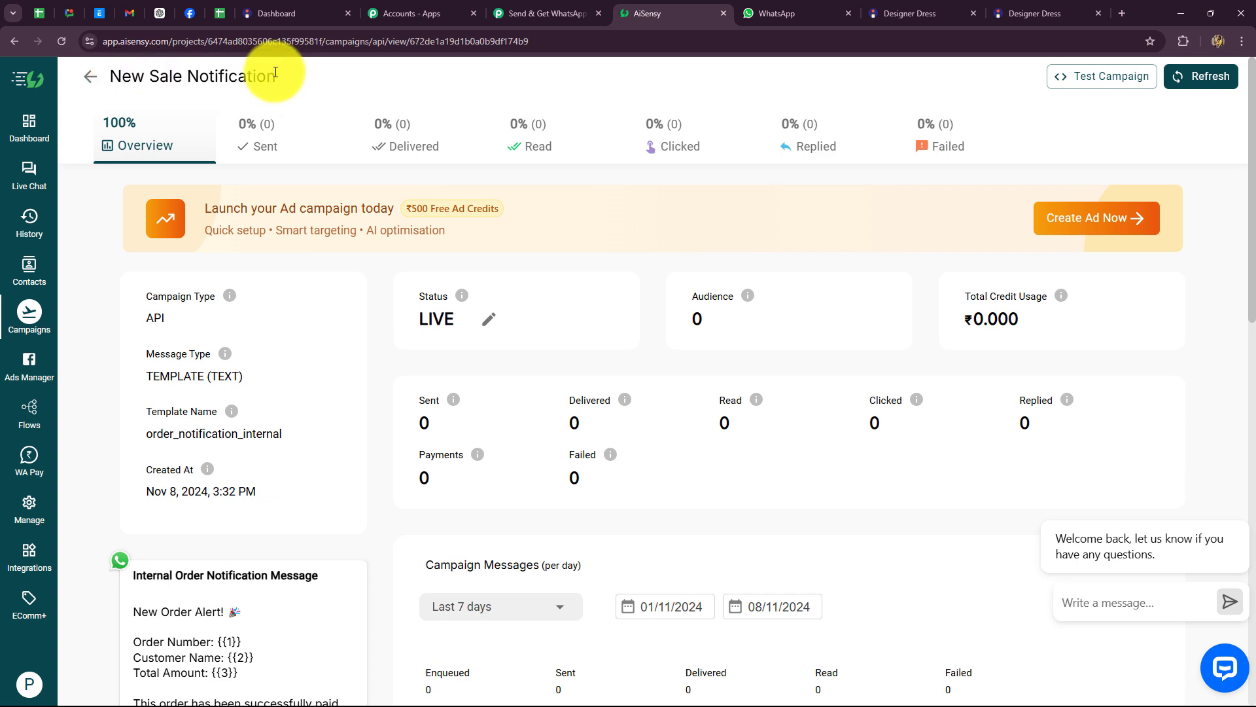
# Step: Paste 'New Sale Notification' as Campaign Name and fill in the recipient's mobile number
pyautogui.tripleClick(275, 72)
pyautogui.hotkey('ctrl', 'c')
pyautogui.click(524, 5)
pyautogui.click(453, 335)
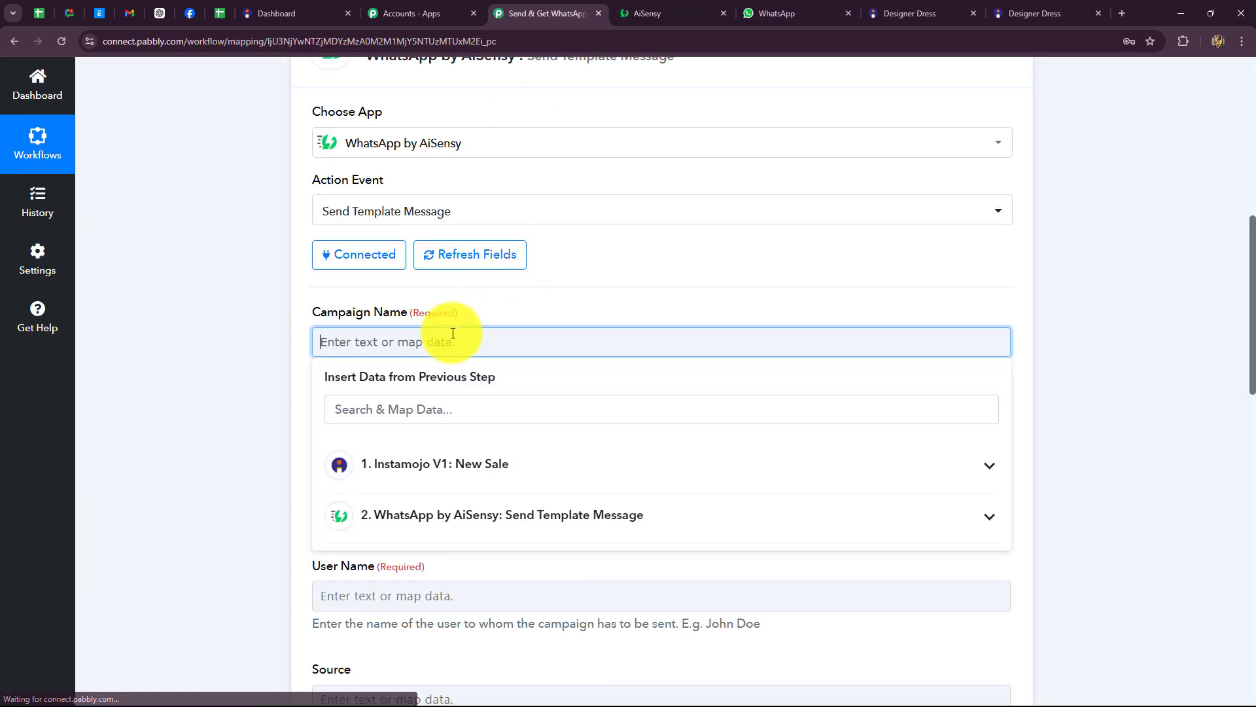
pyautogui.hotkey('ctrl', 'v')
pyautogui.scroll(-3, 295, 303)
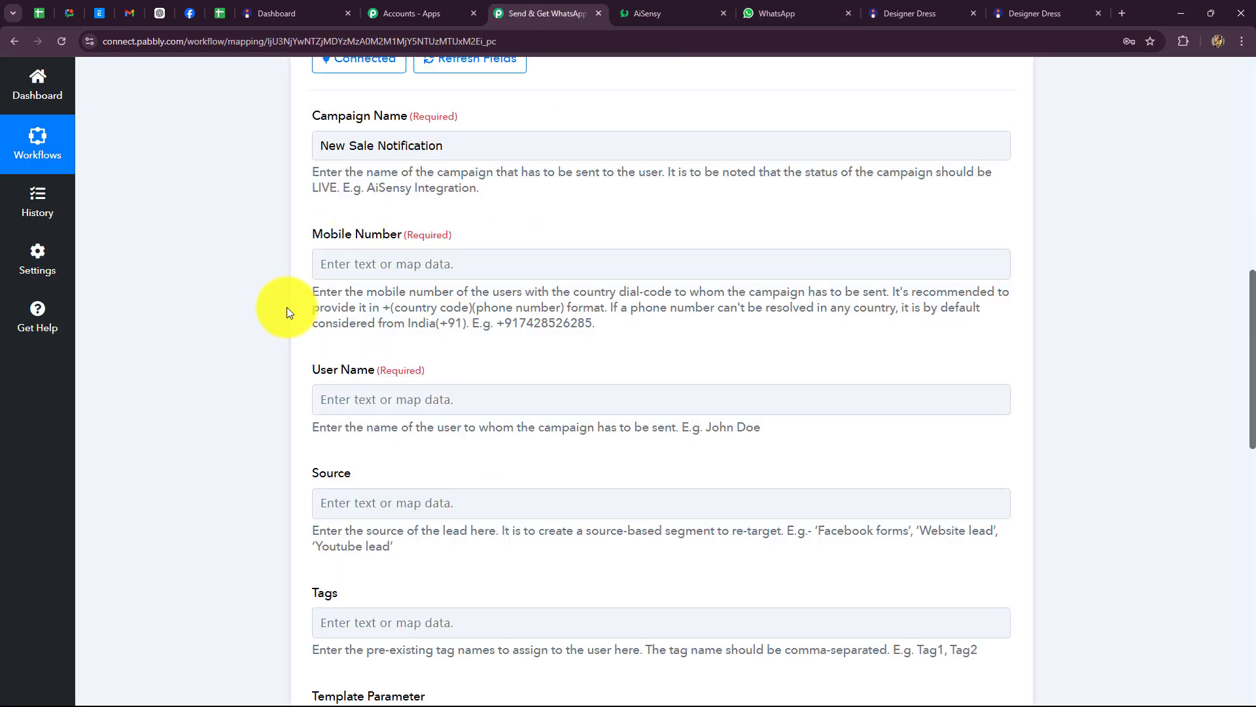
pyautogui.click(514, 265)
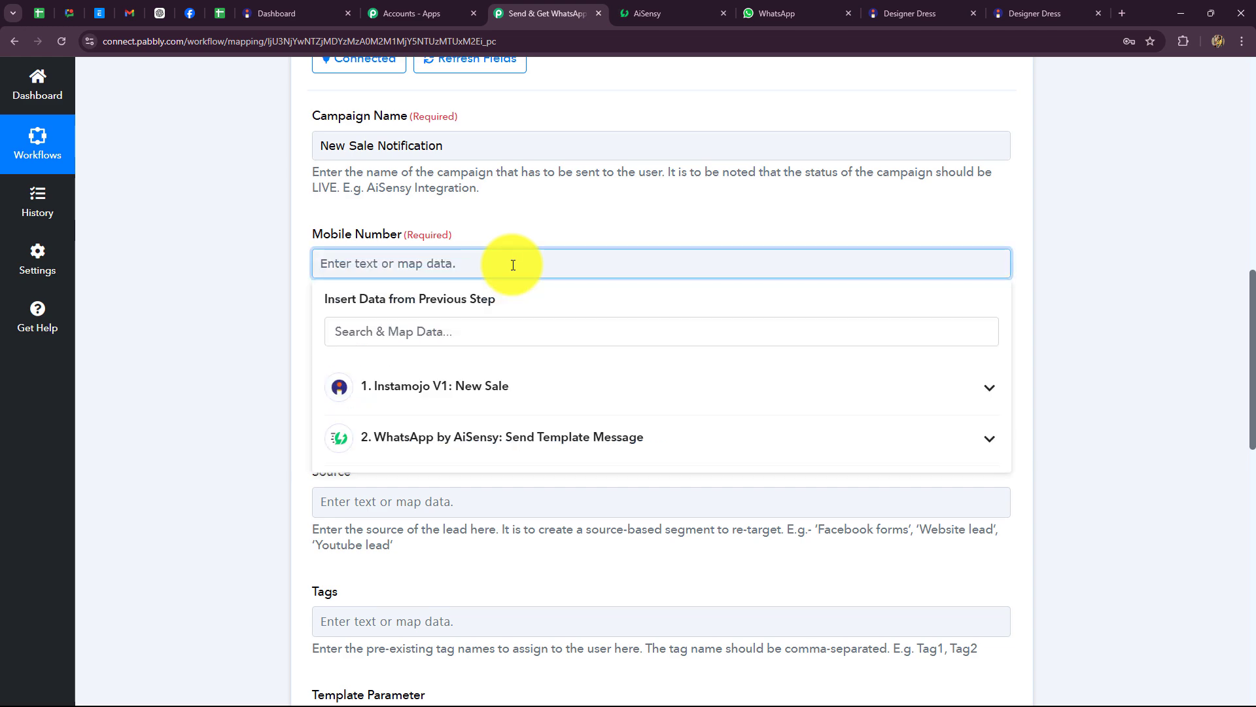
pyautogui.hotkey('ctrl', 'v')
# Step: Enter SparkleStore as the User Name and review the Source field
pyautogui.scroll(-3, 249, 332)
pyautogui.click(376, 200)
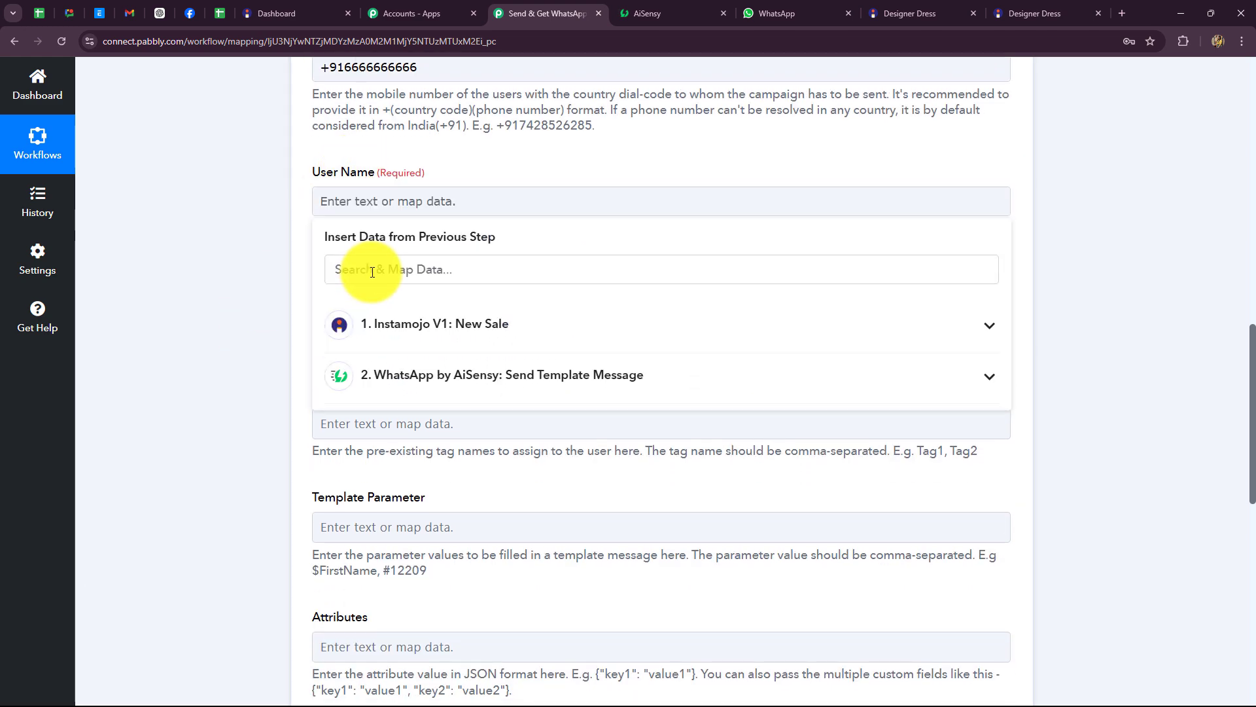
pyautogui.press('capslock')
pyautogui.write('S')
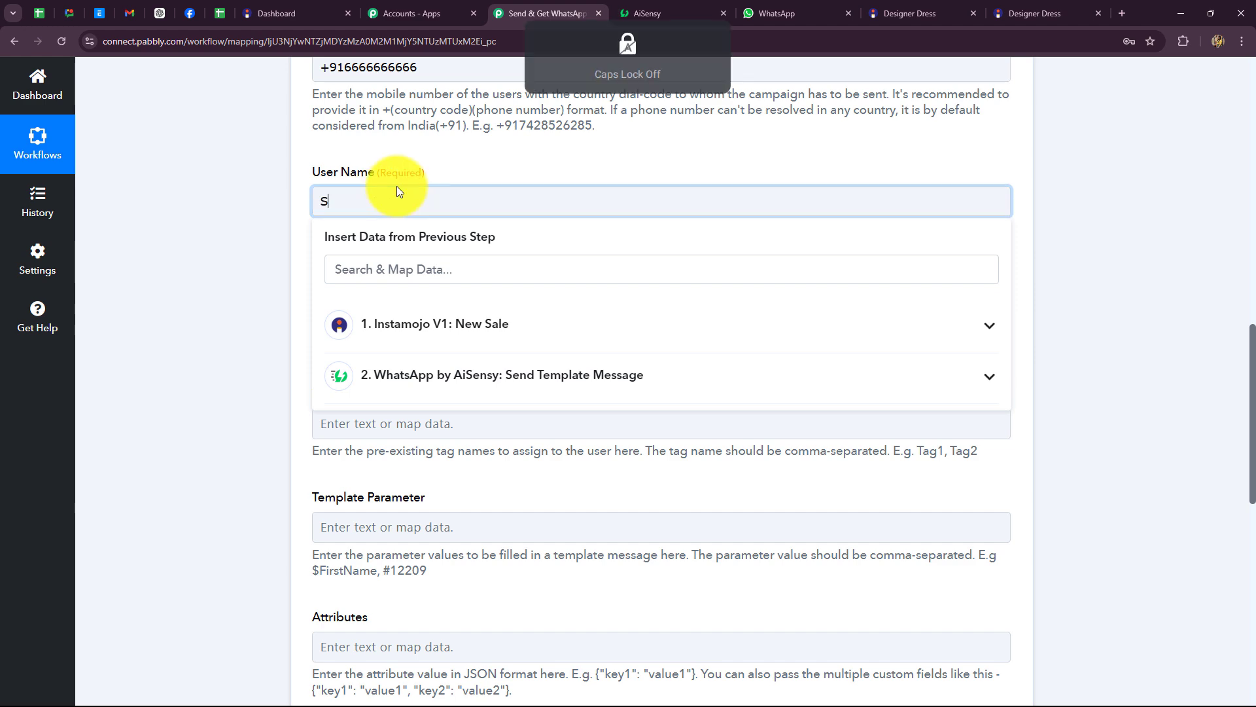
pyautogui.write('parkleStore')
pyautogui.scroll(1, 259, 282)
pyautogui.click(259, 282)
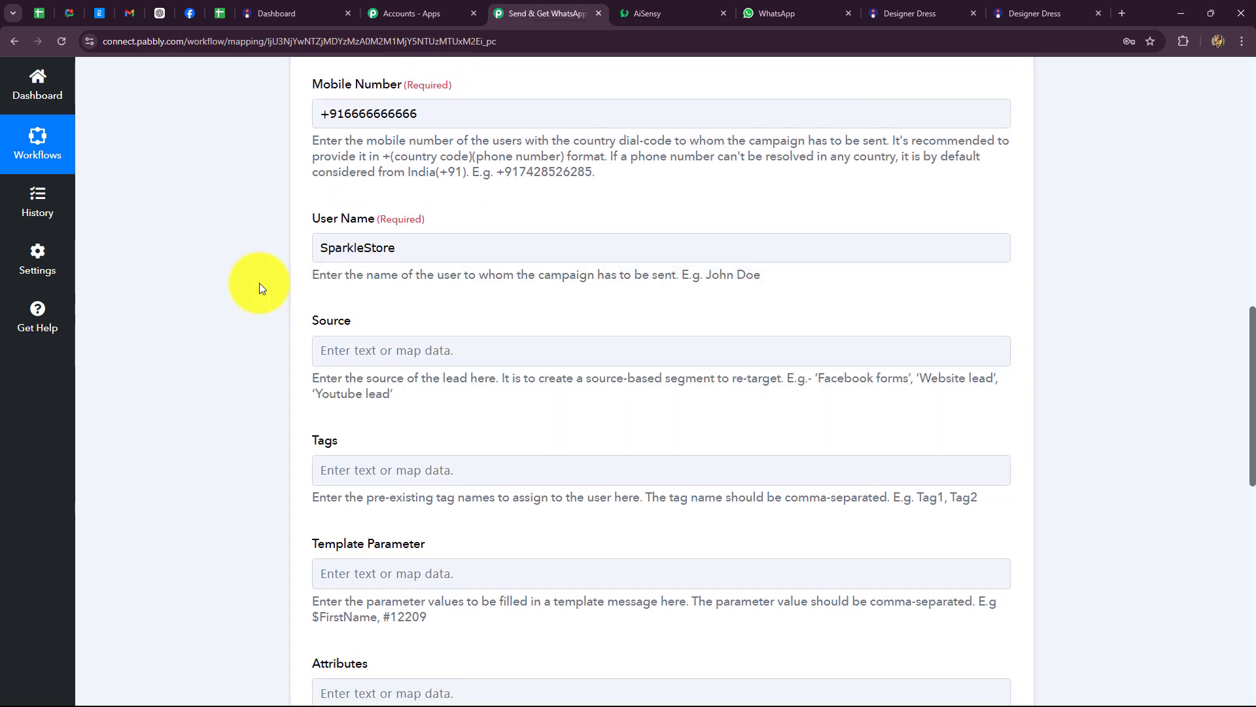
pyautogui.scroll(-2, 354, 263)
pyautogui.click(363, 243)
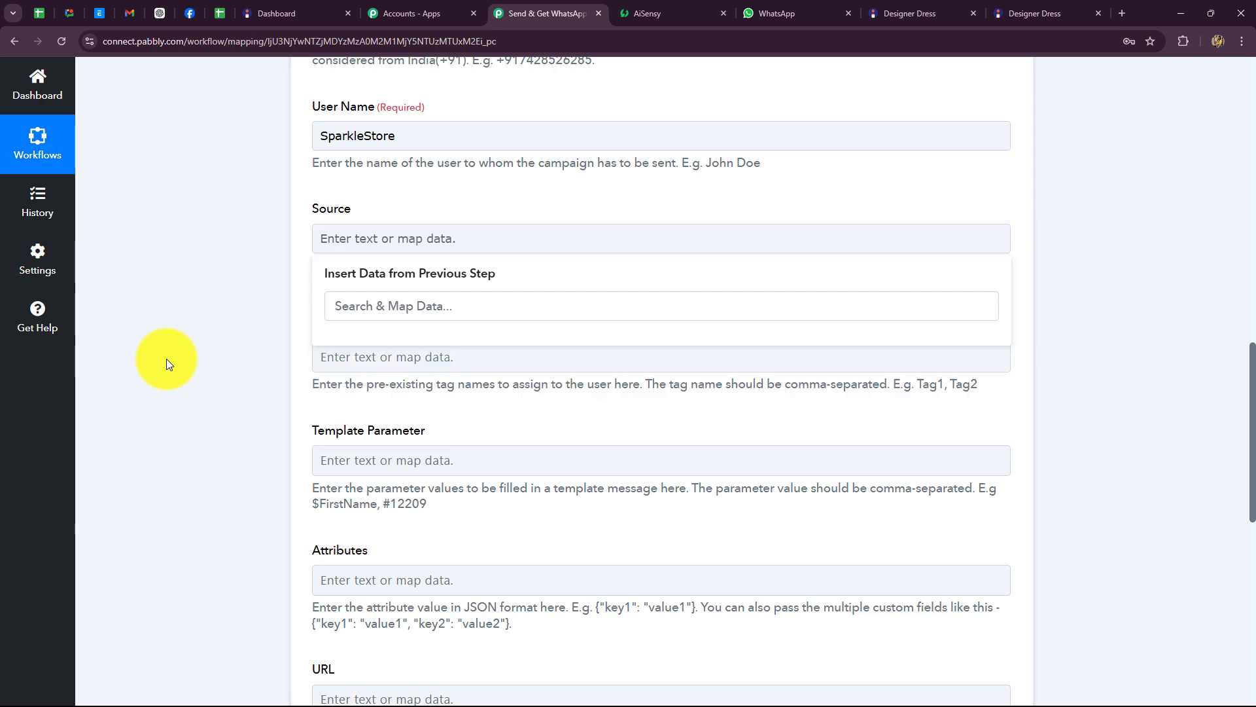
pyautogui.click(168, 360)
pyautogui.scroll(-2, 253, 303)
pyautogui.scroll(-1, 254, 304)
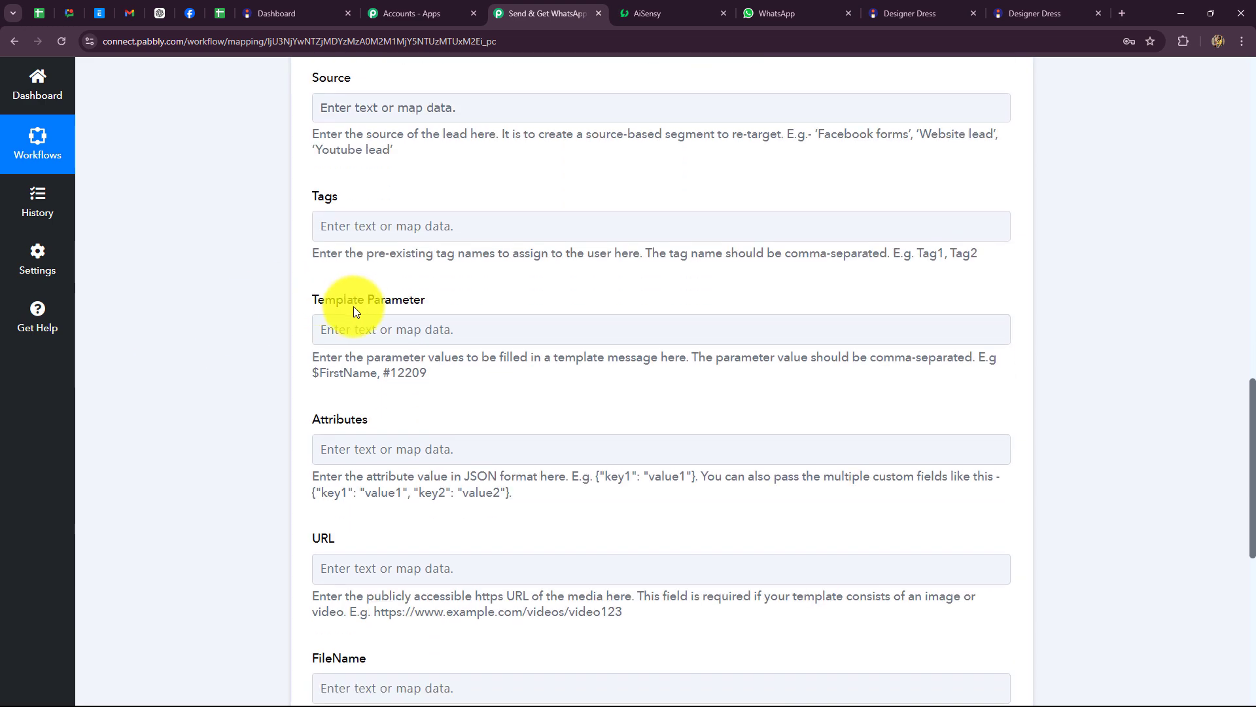
pyautogui.click(688, 10)
pyautogui.click(521, 13)
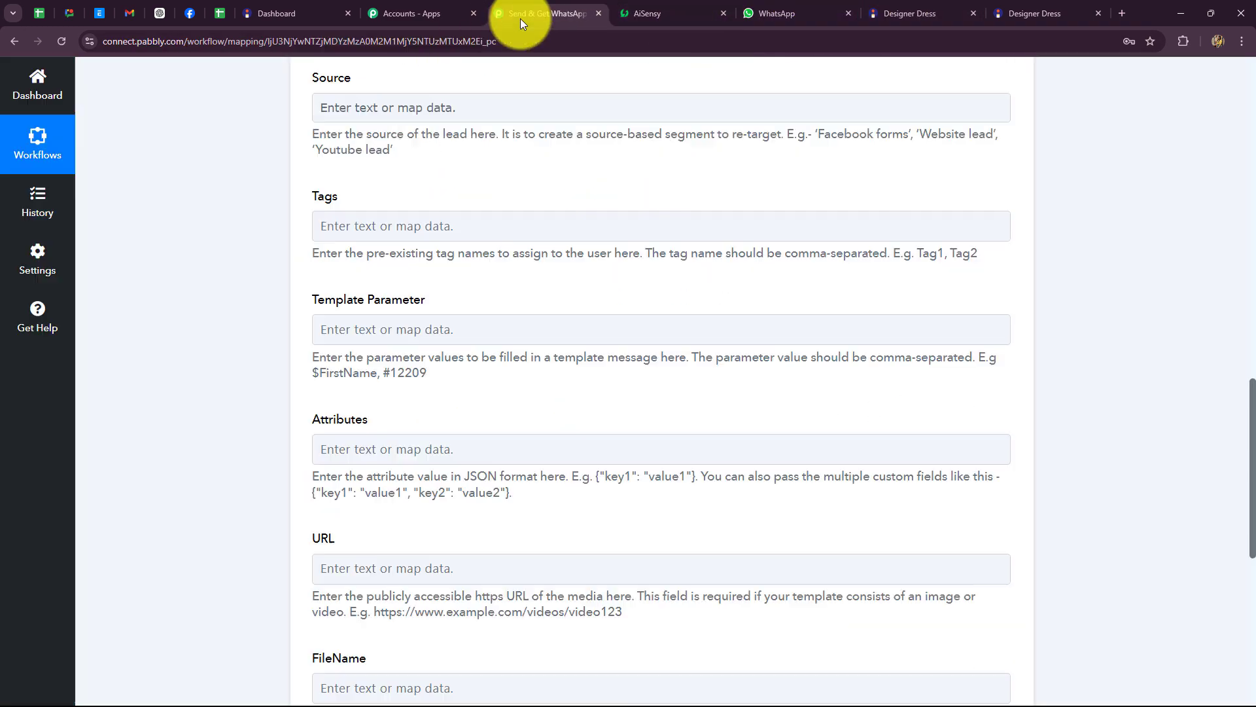
# Step: Map Payment Id, Buyer Name and Details 0 Amount, comma-separated, into Template Parameter
pyautogui.click(318, 328)
pyautogui.scroll(-2, 419, 367)
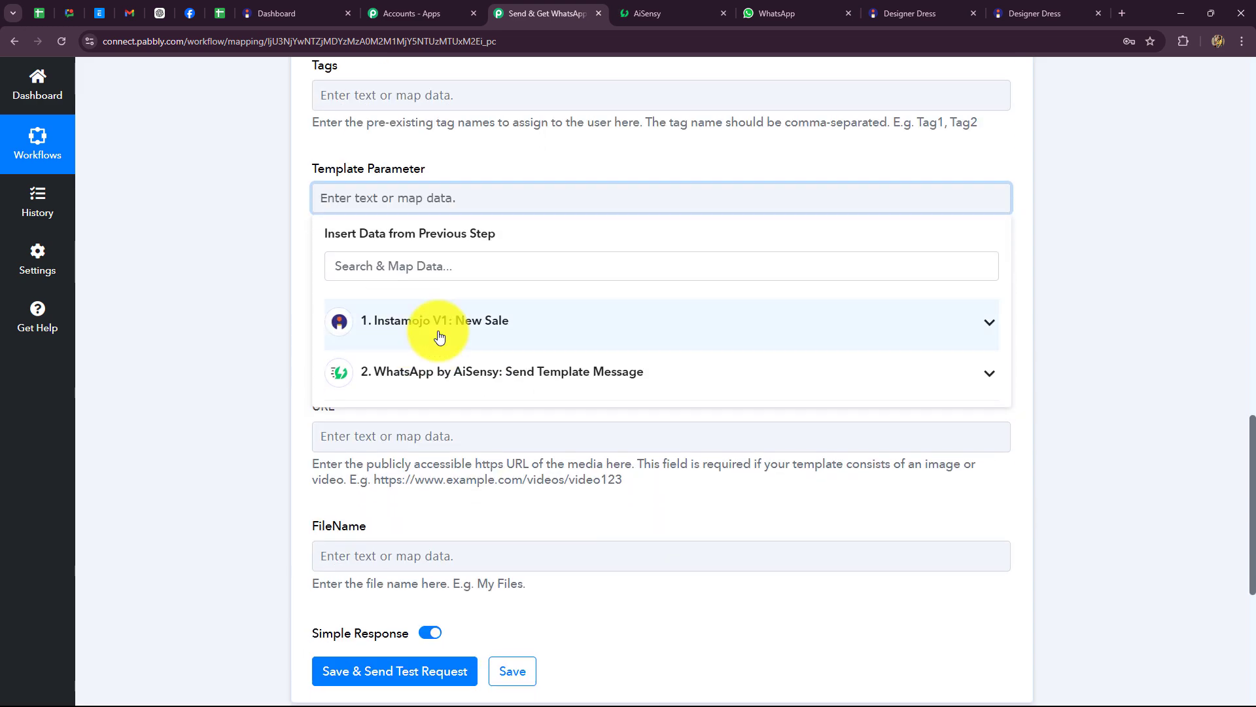
pyautogui.click(435, 322)
pyautogui.click(458, 461)
pyautogui.write(',')
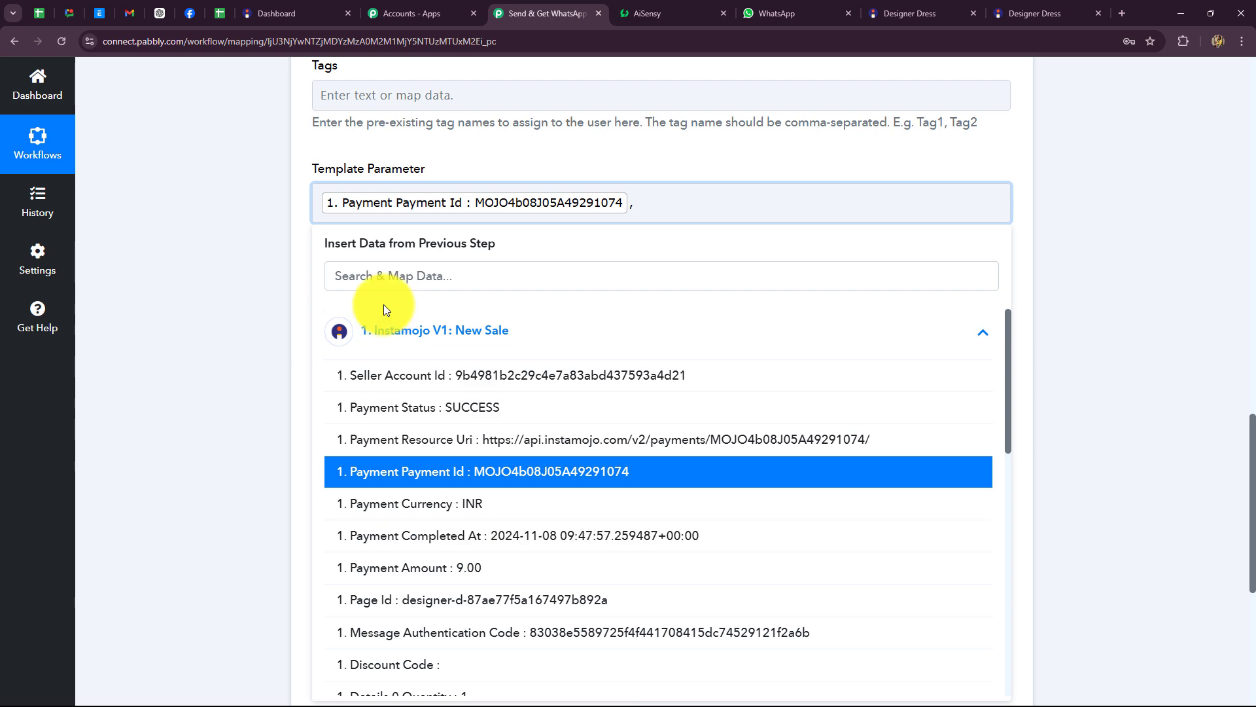
pyautogui.scroll(-4, 497, 556)
pyautogui.scroll(-6, 517, 551)
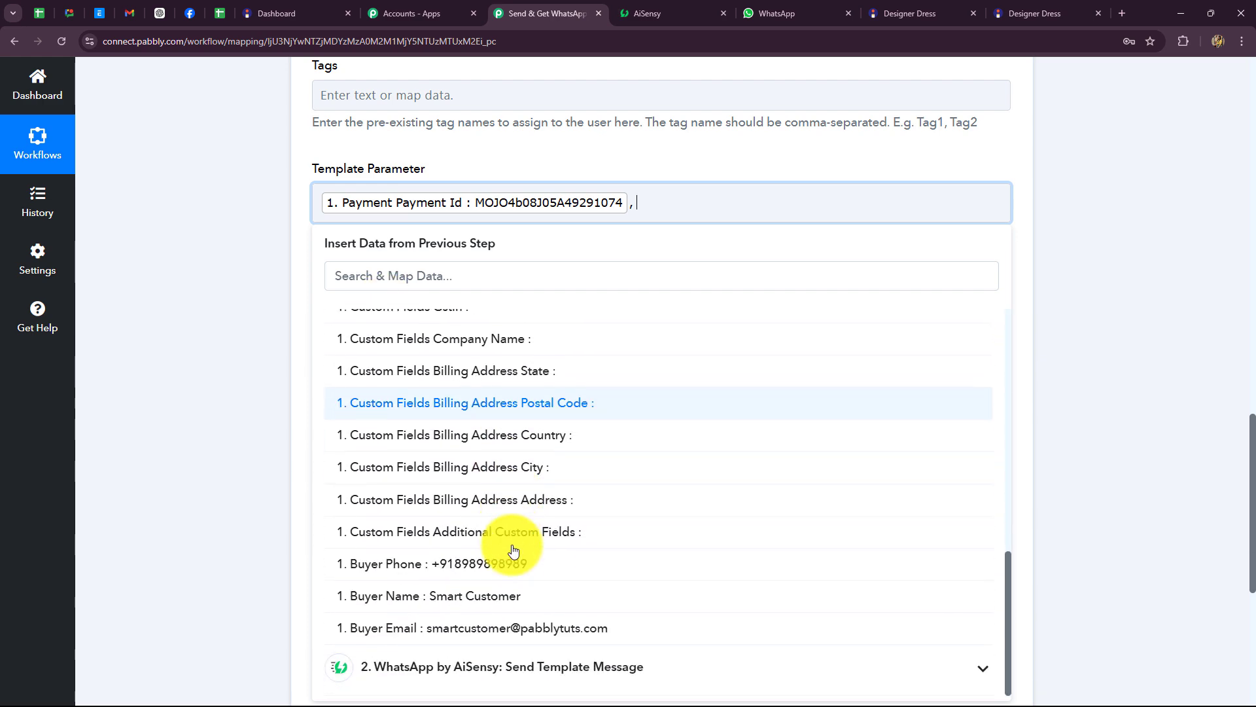
pyautogui.click(482, 597)
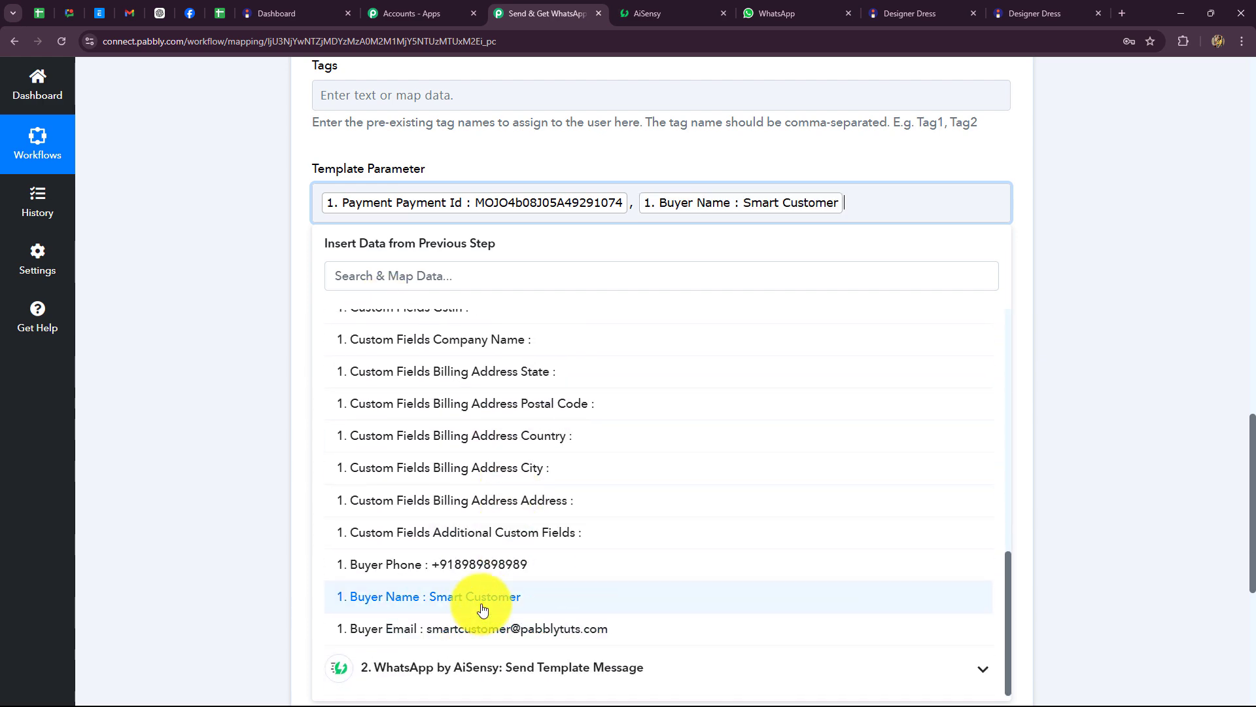
pyautogui.write(',')
pyautogui.scroll(10, 485, 608)
pyautogui.scroll(-2, 484, 614)
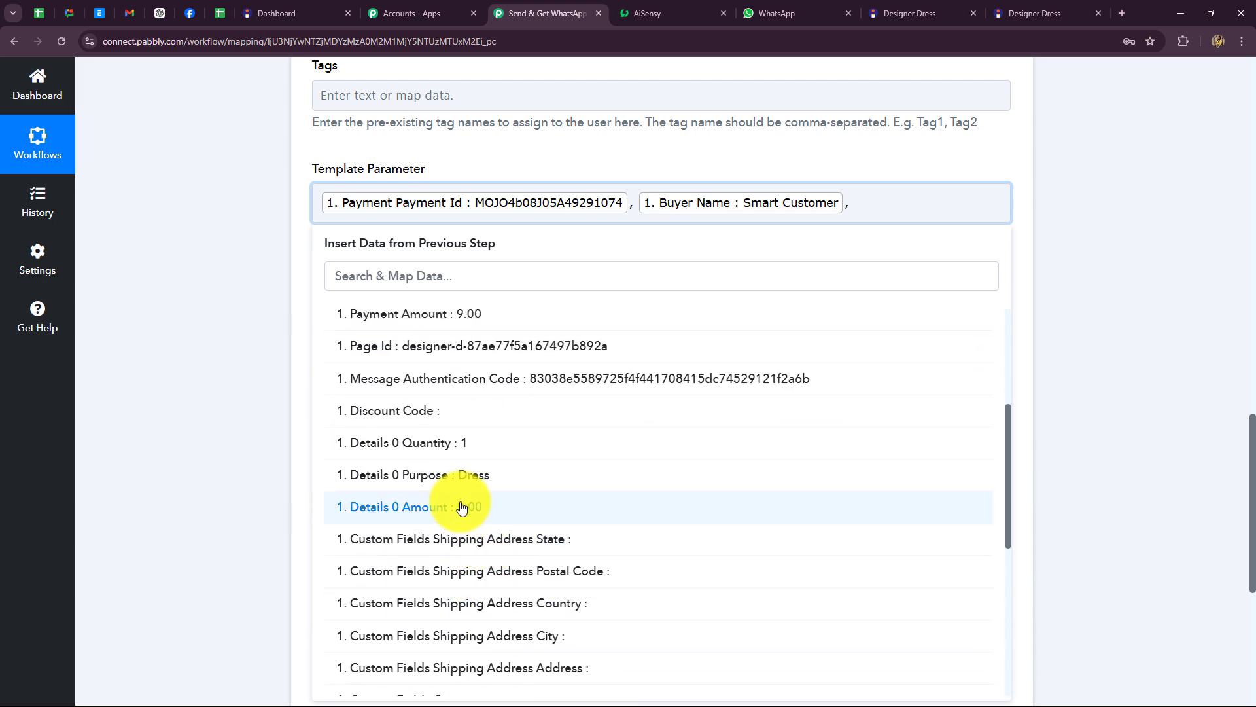
pyautogui.click(384, 505)
pyautogui.click(155, 407)
# Step: Save the AiSensy step and send a test request
pyautogui.scroll(-4, 370, 353)
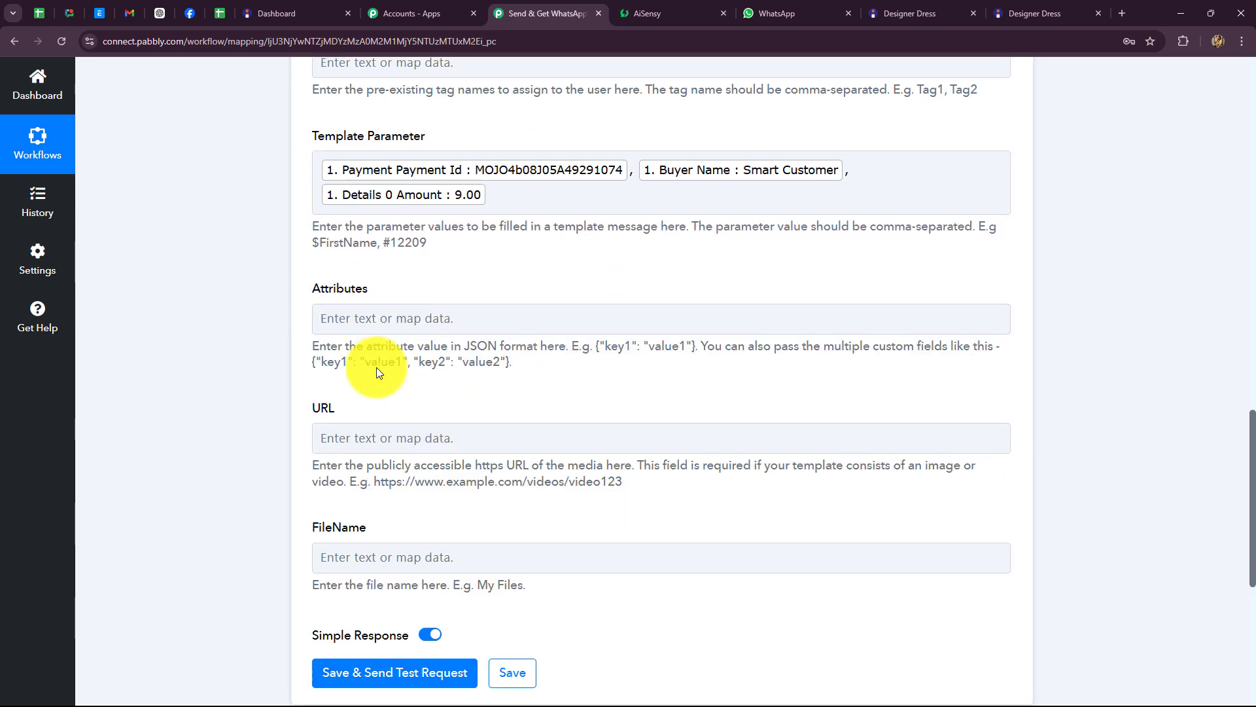
pyautogui.click(451, 443)
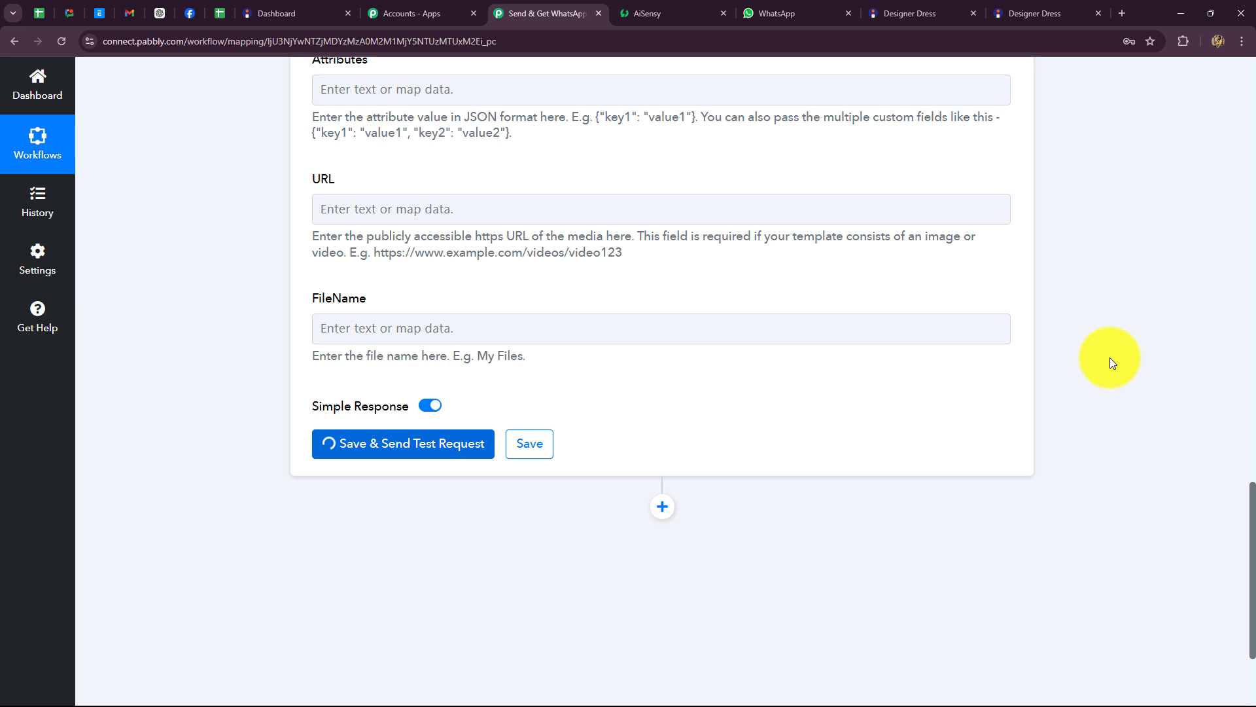
pyautogui.scroll(-4, 1092, 374)
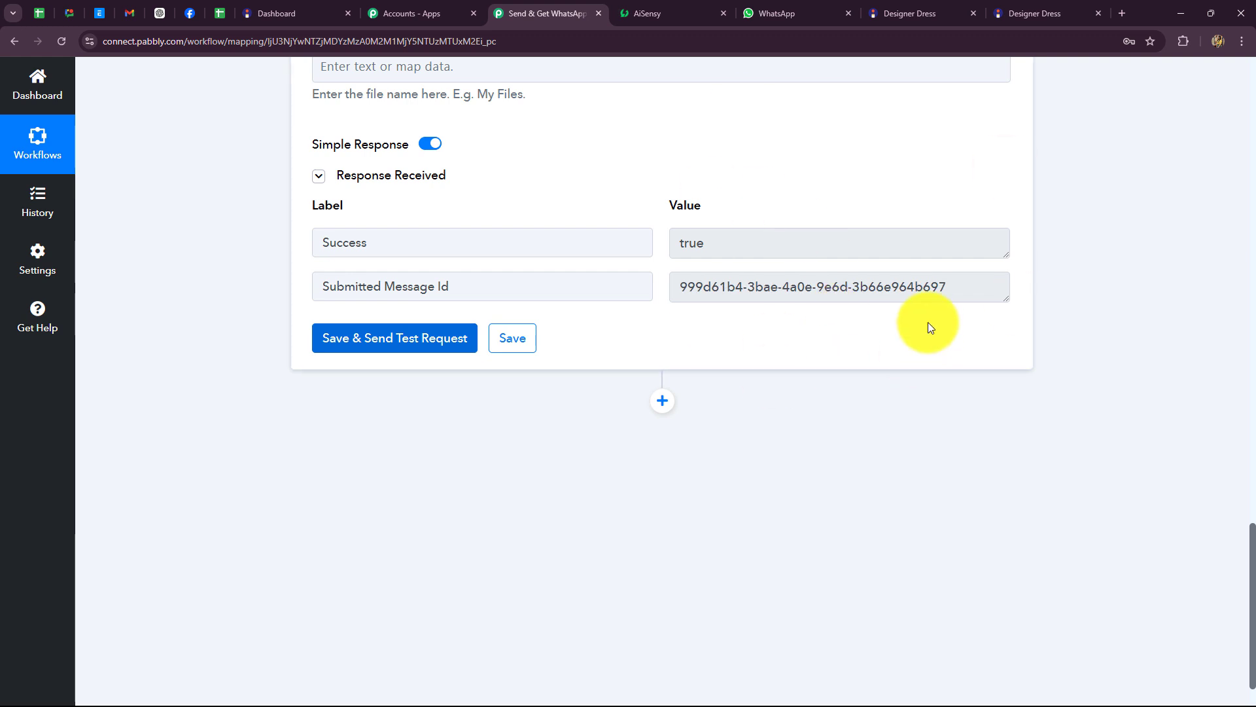
pyautogui.click(775, 18)
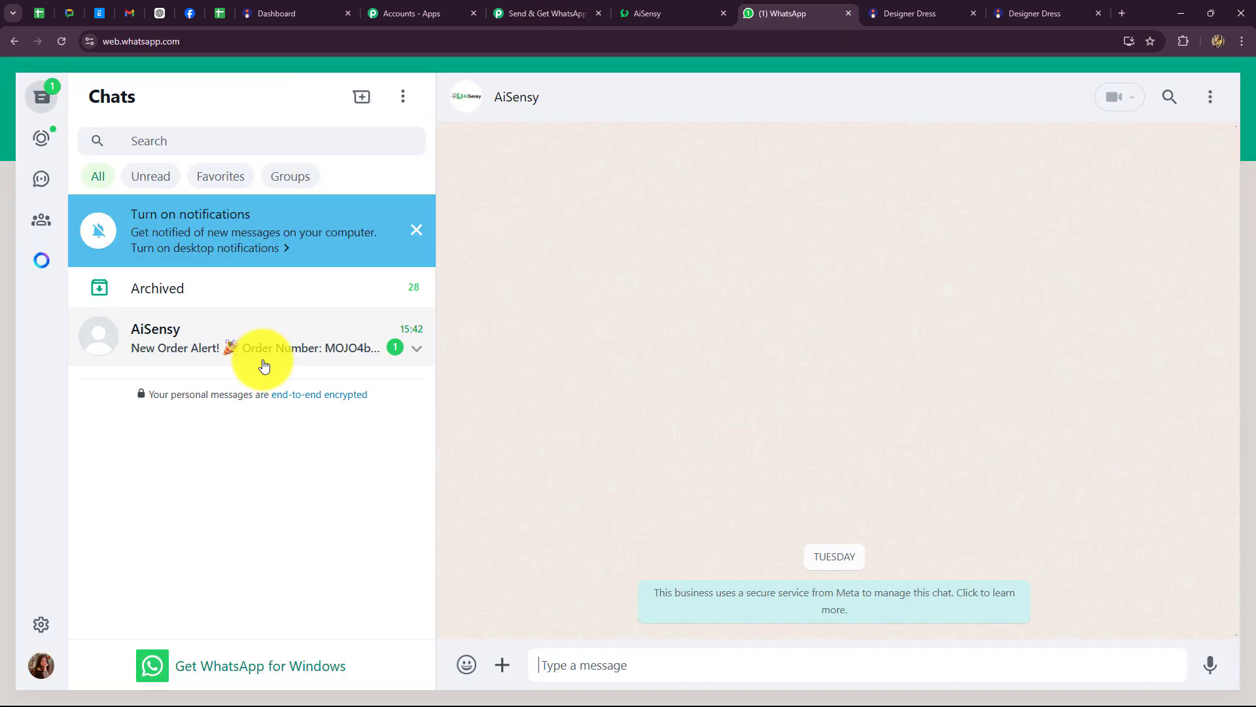
# Step: Read the AiSensy New Order Alert in WhatsApp, then collapse the Instamojo trigger card in Pabbly
pyautogui.click(264, 365)
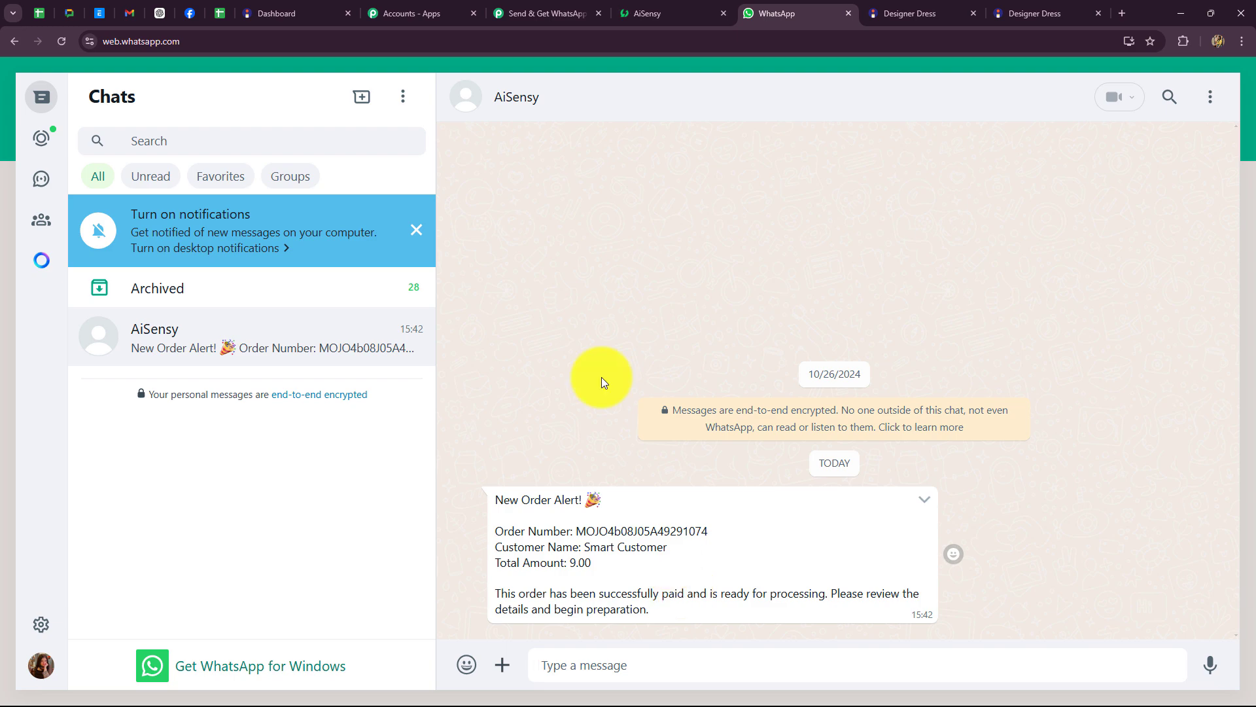
pyautogui.click(536, 10)
pyautogui.scroll(3, 1215, 352)
pyautogui.scroll(8, 1216, 352)
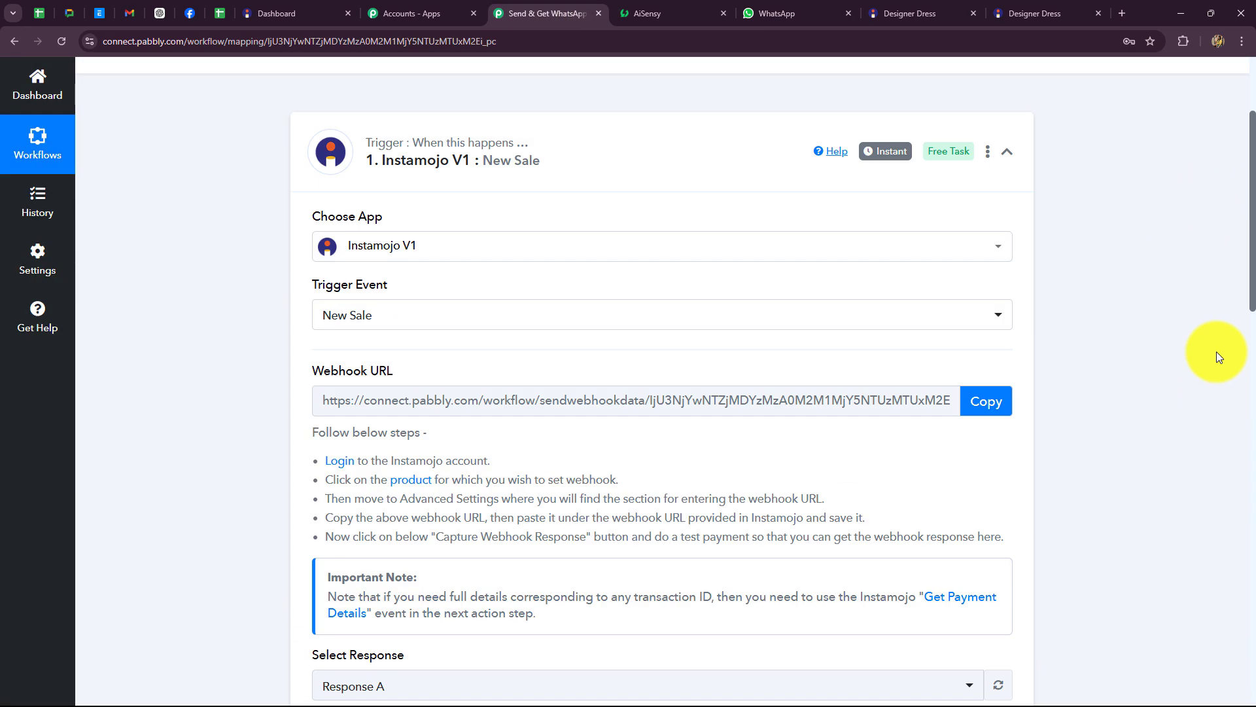
pyautogui.click(1007, 326)
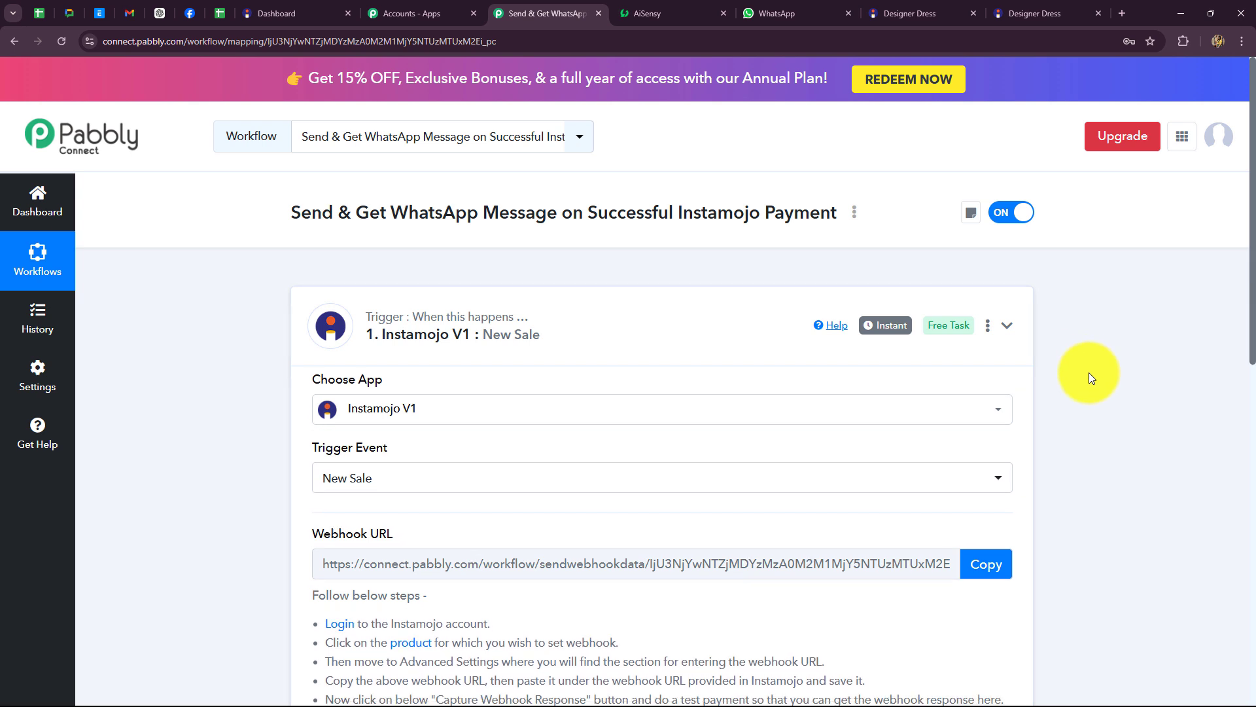
pyautogui.scroll(-2, 1089, 372)
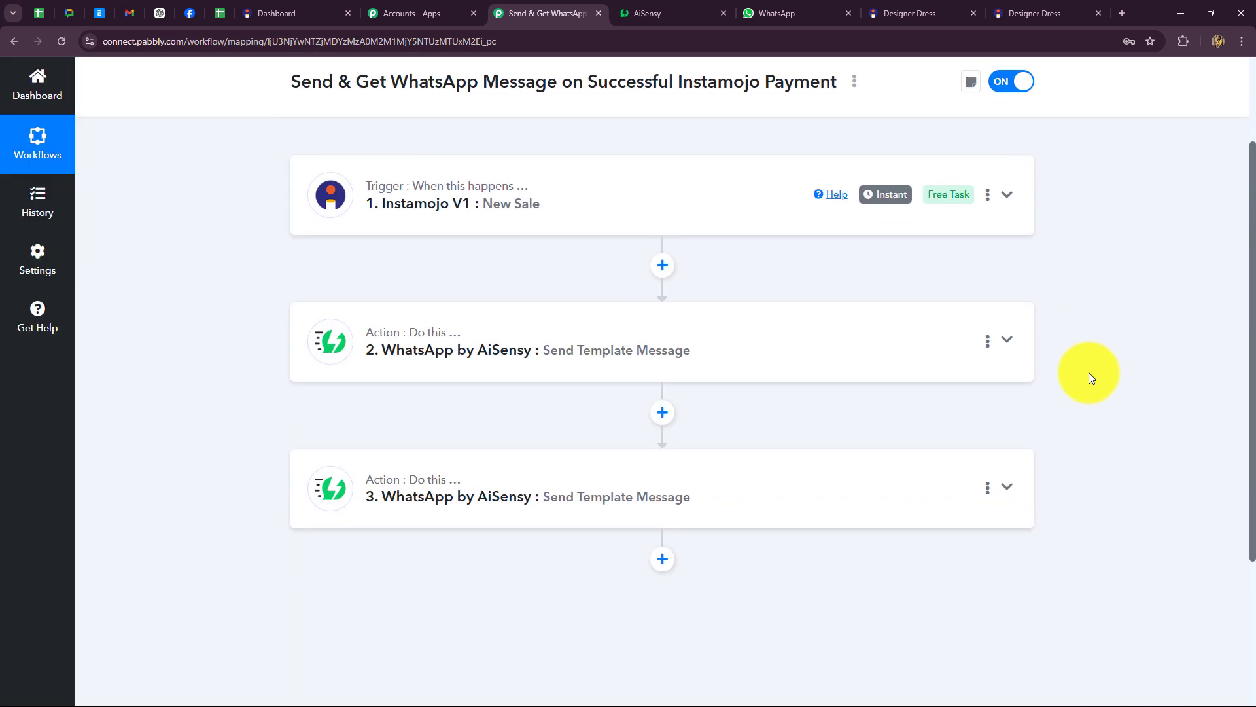